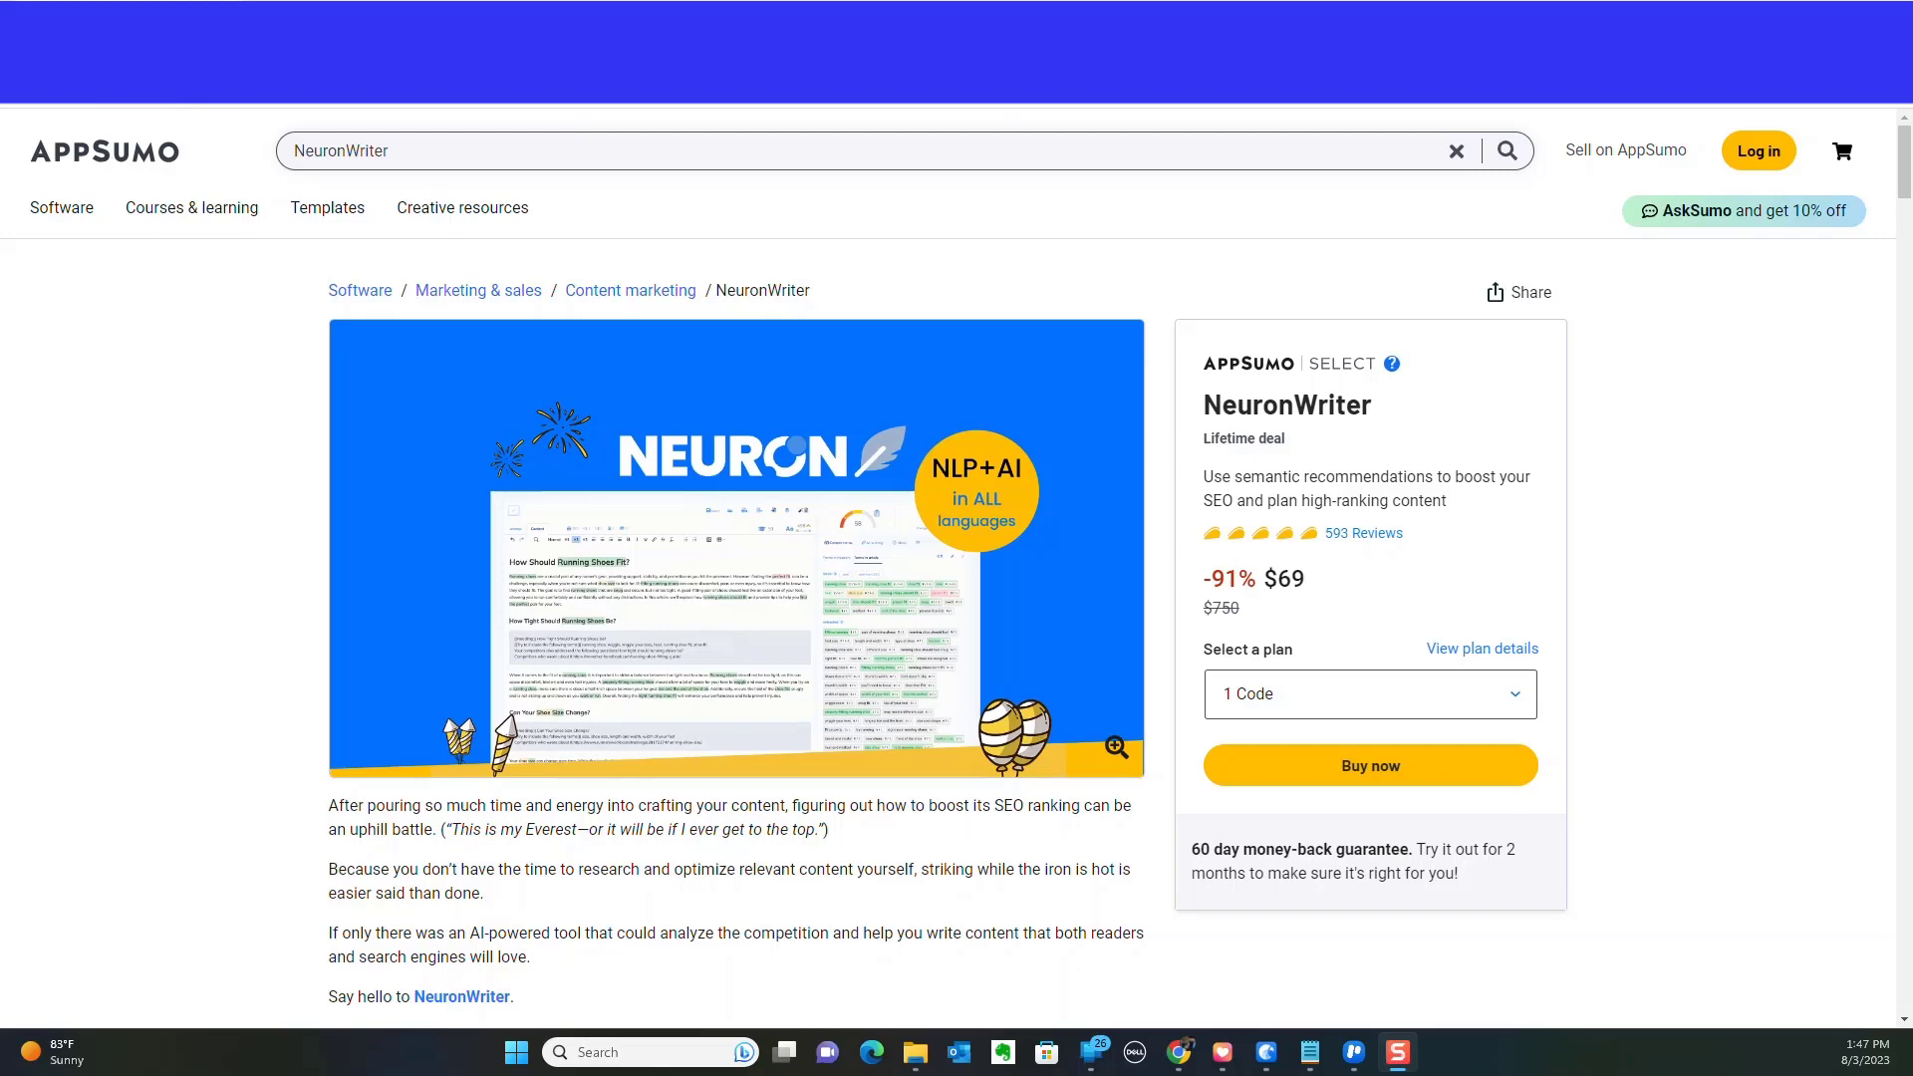
pyautogui.scroll(-10, 290, 351)
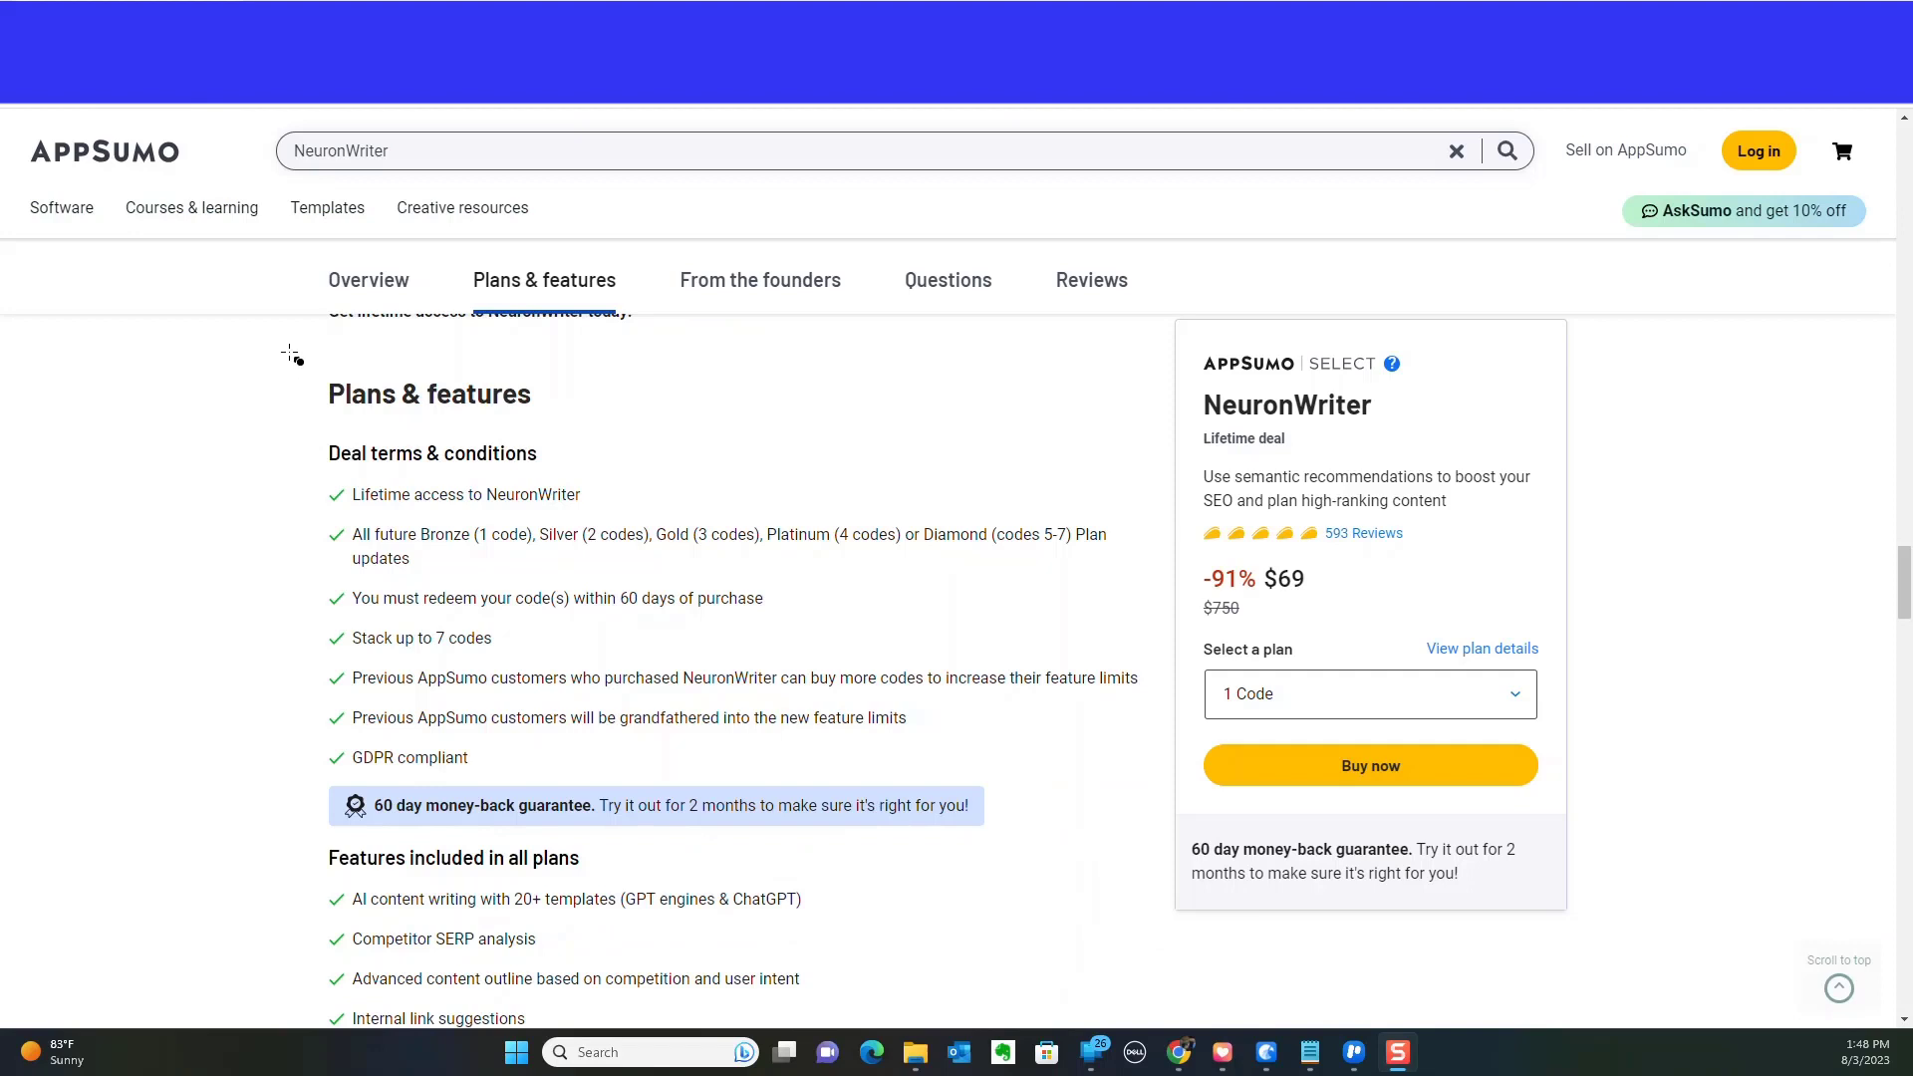
# - Outline the NeuronWriter deal terms and conditions with a red box
pyautogui.moveTo(290, 354); pyautogui.dragTo(1174, 798)
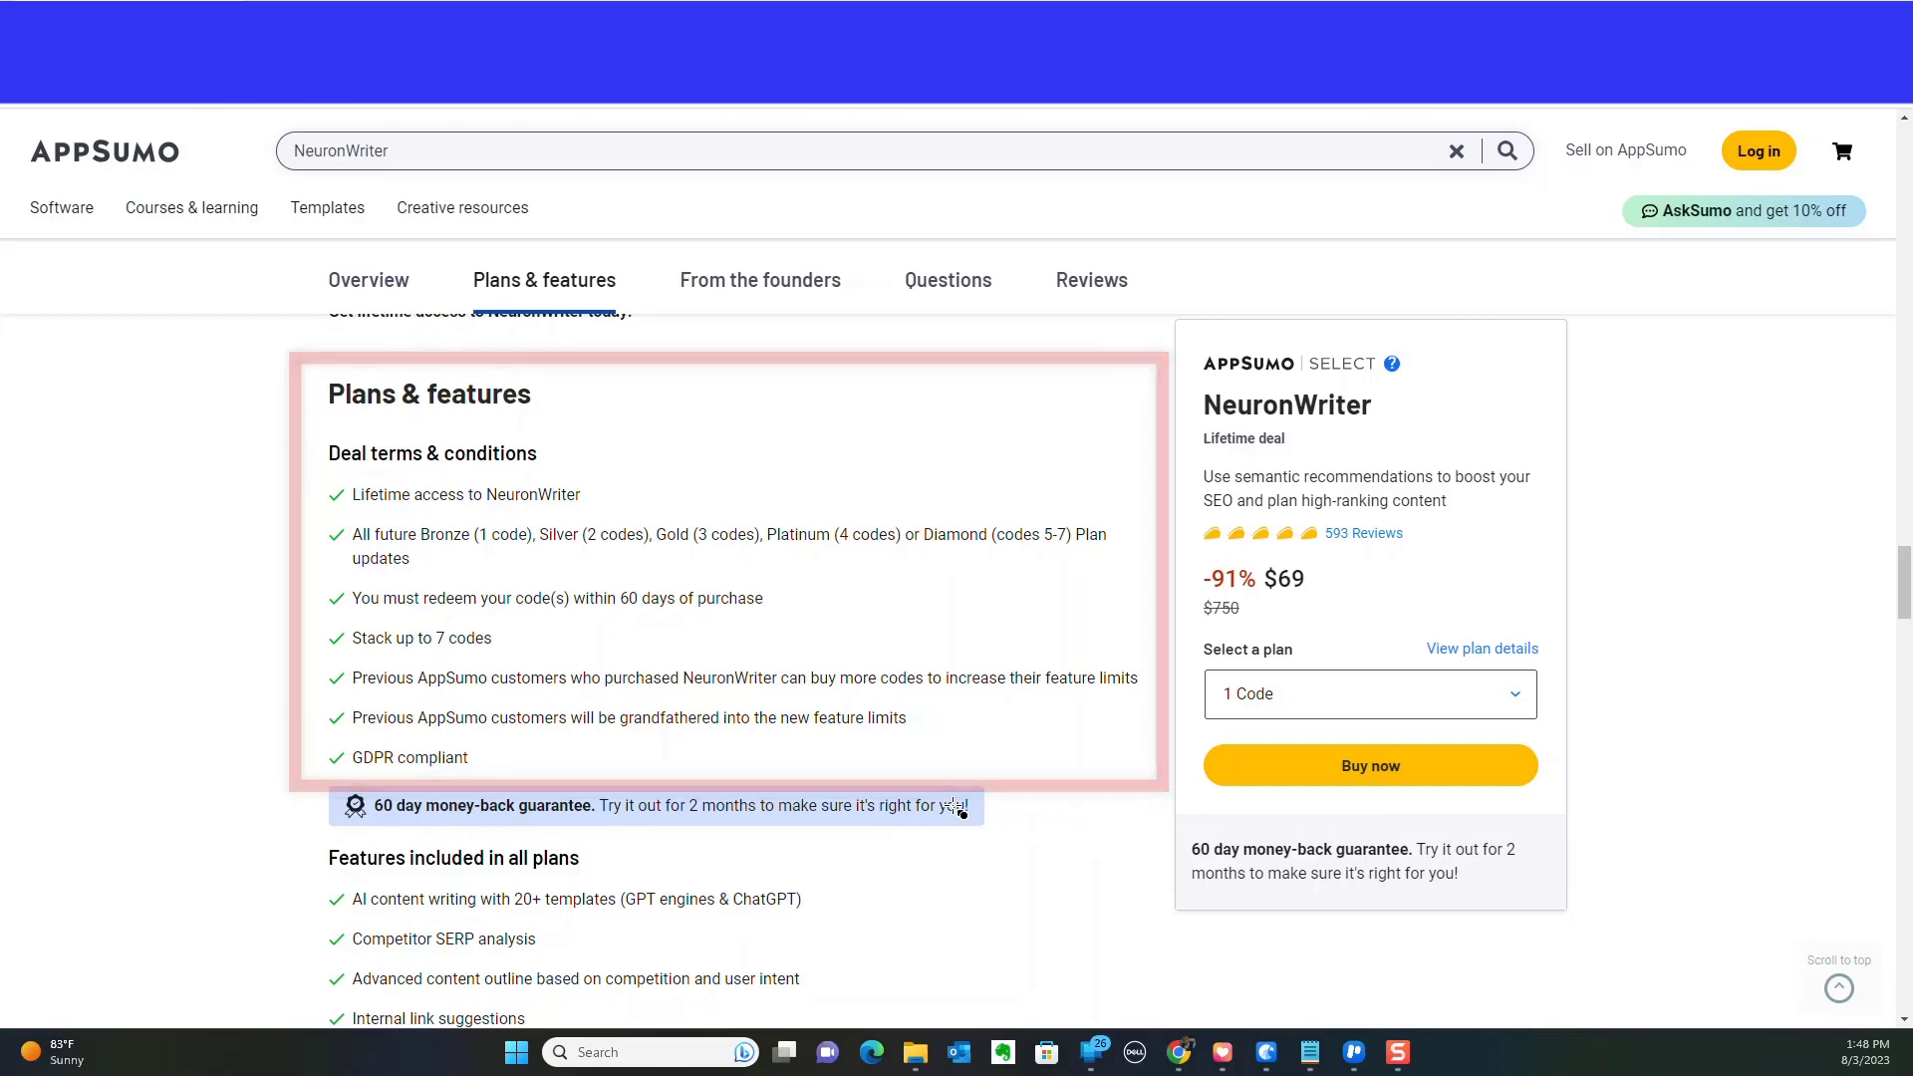
pyautogui.scroll(-3, 272, 755)
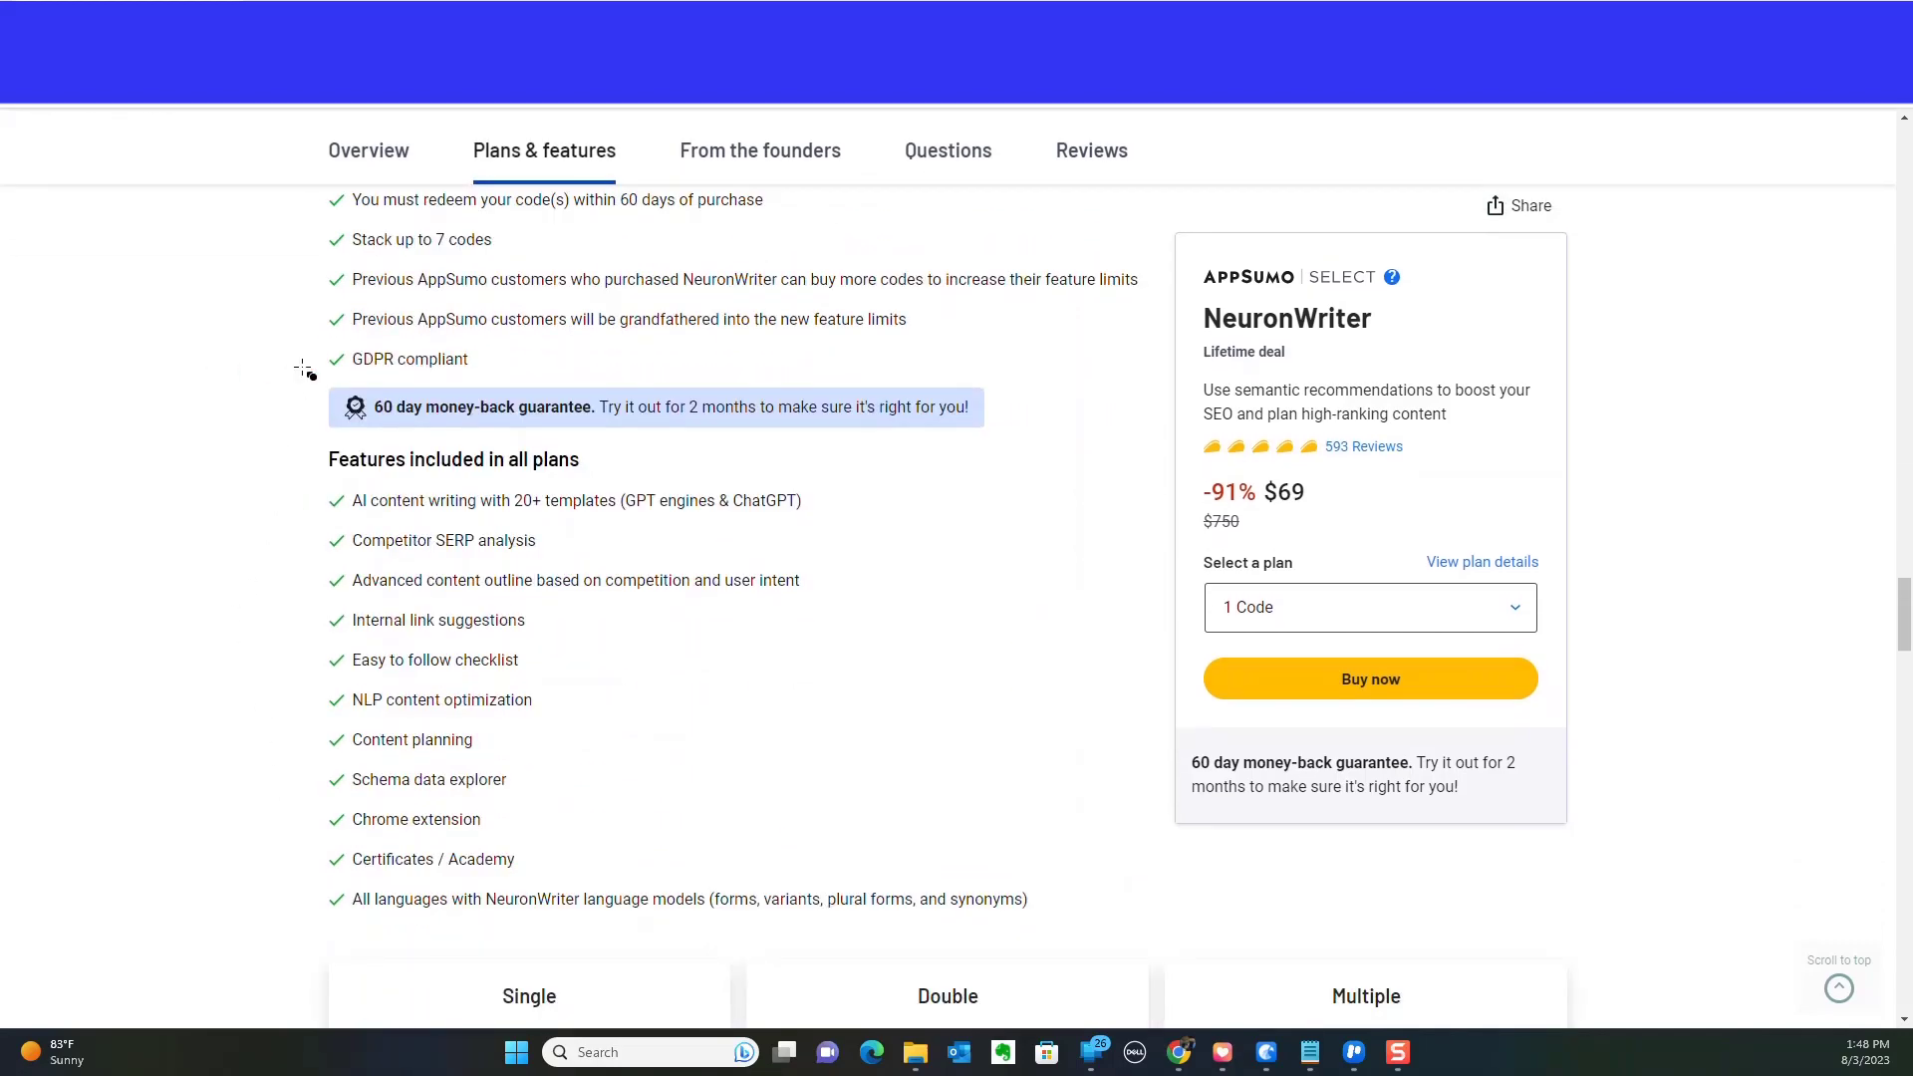
# - Outline the 'Features included in all plans' list in red, including two extra lines
pyautogui.moveTo(1099, 905); pyautogui.dragTo(1147, 947)
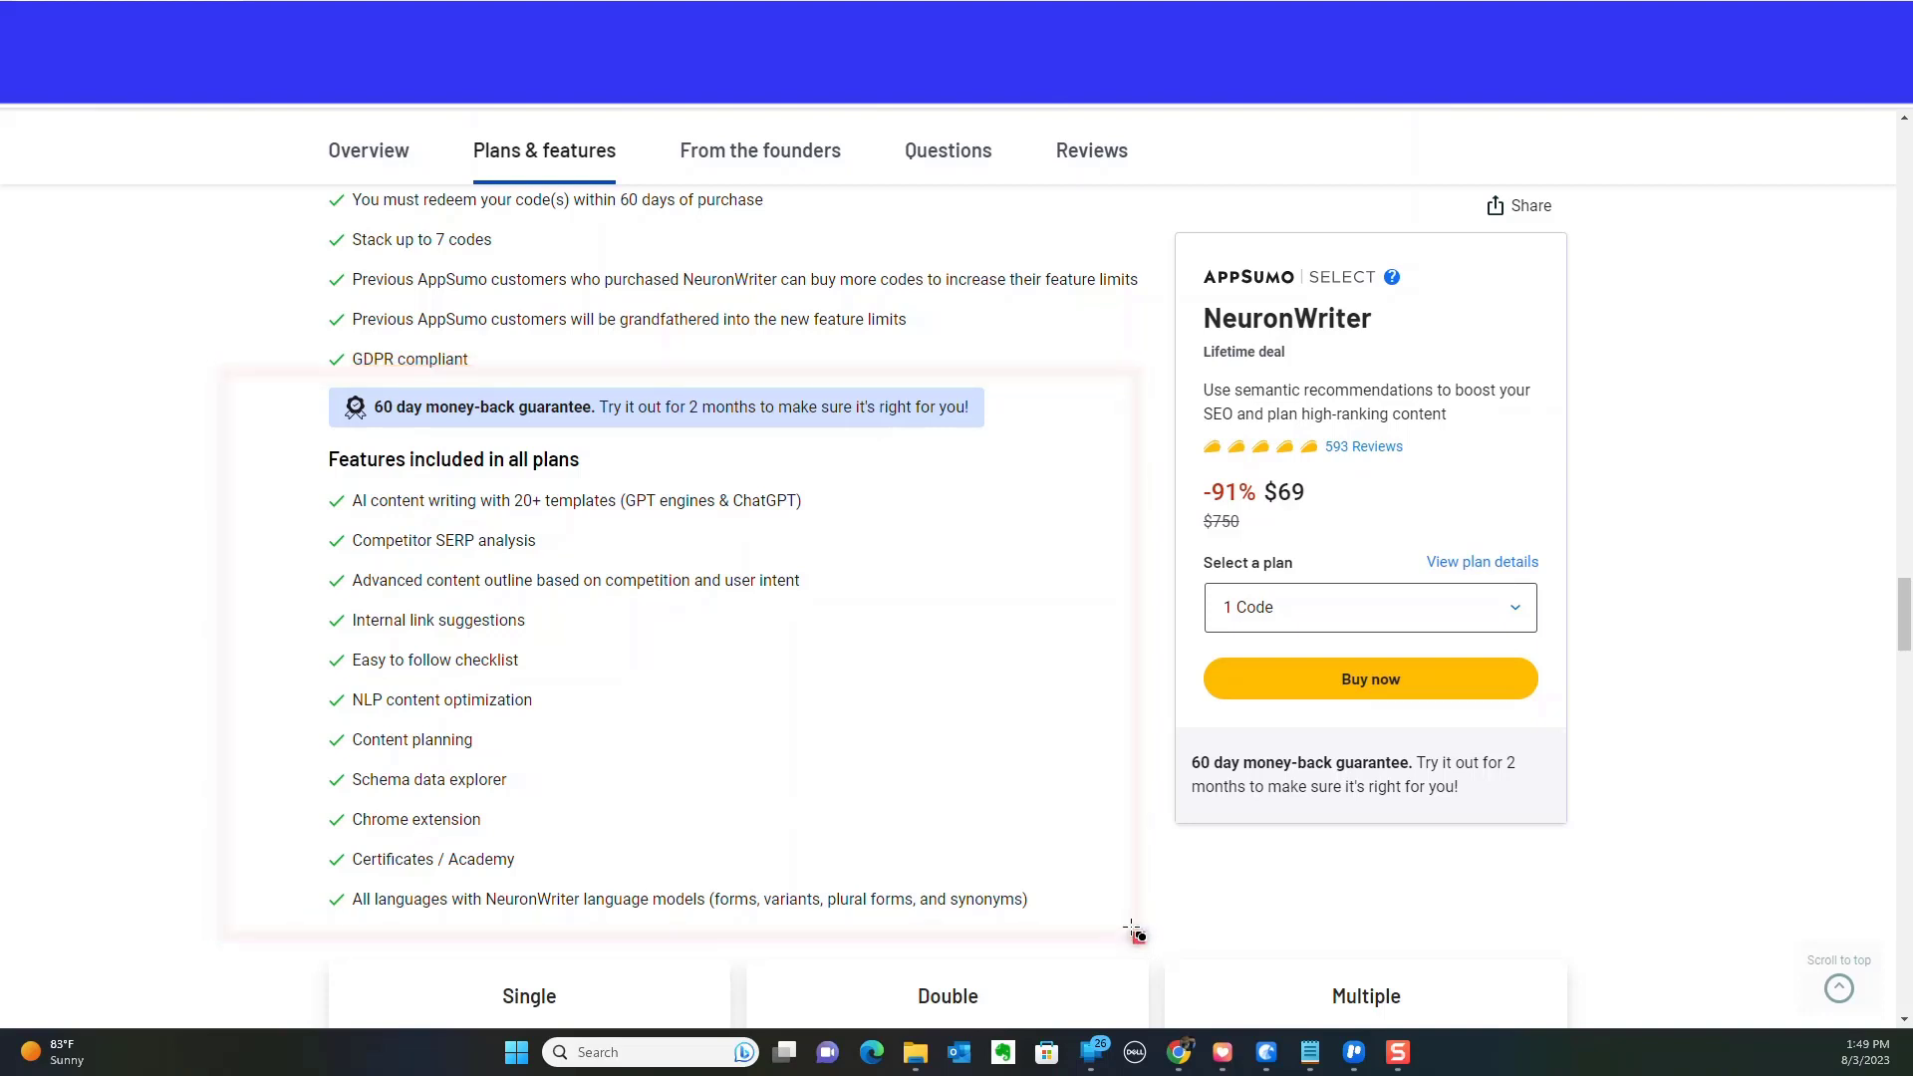
pyautogui.moveTo(264, 370); pyautogui.dragTo(1144, 933)
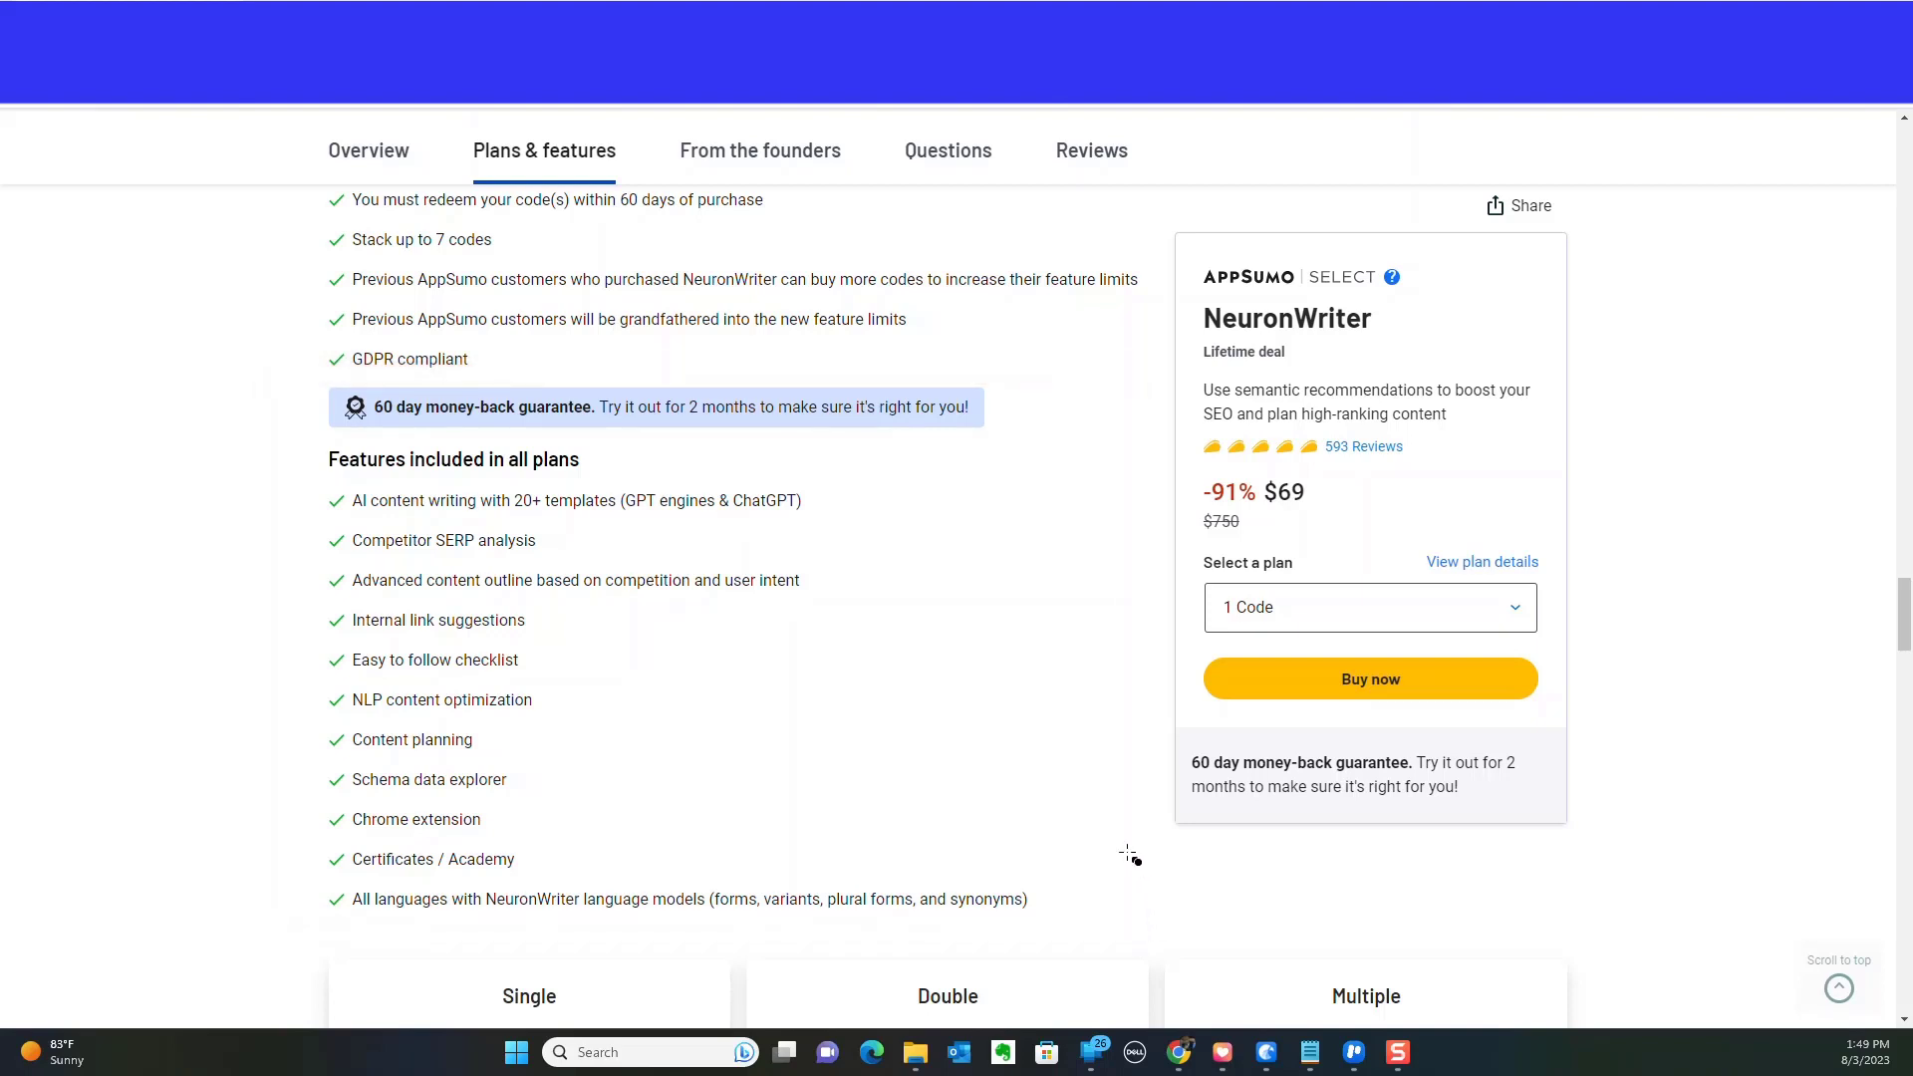
pyautogui.scroll(-2, 1127, 853)
pyautogui.scroll(-1, 1128, 853)
pyautogui.scroll(-1, 1130, 868)
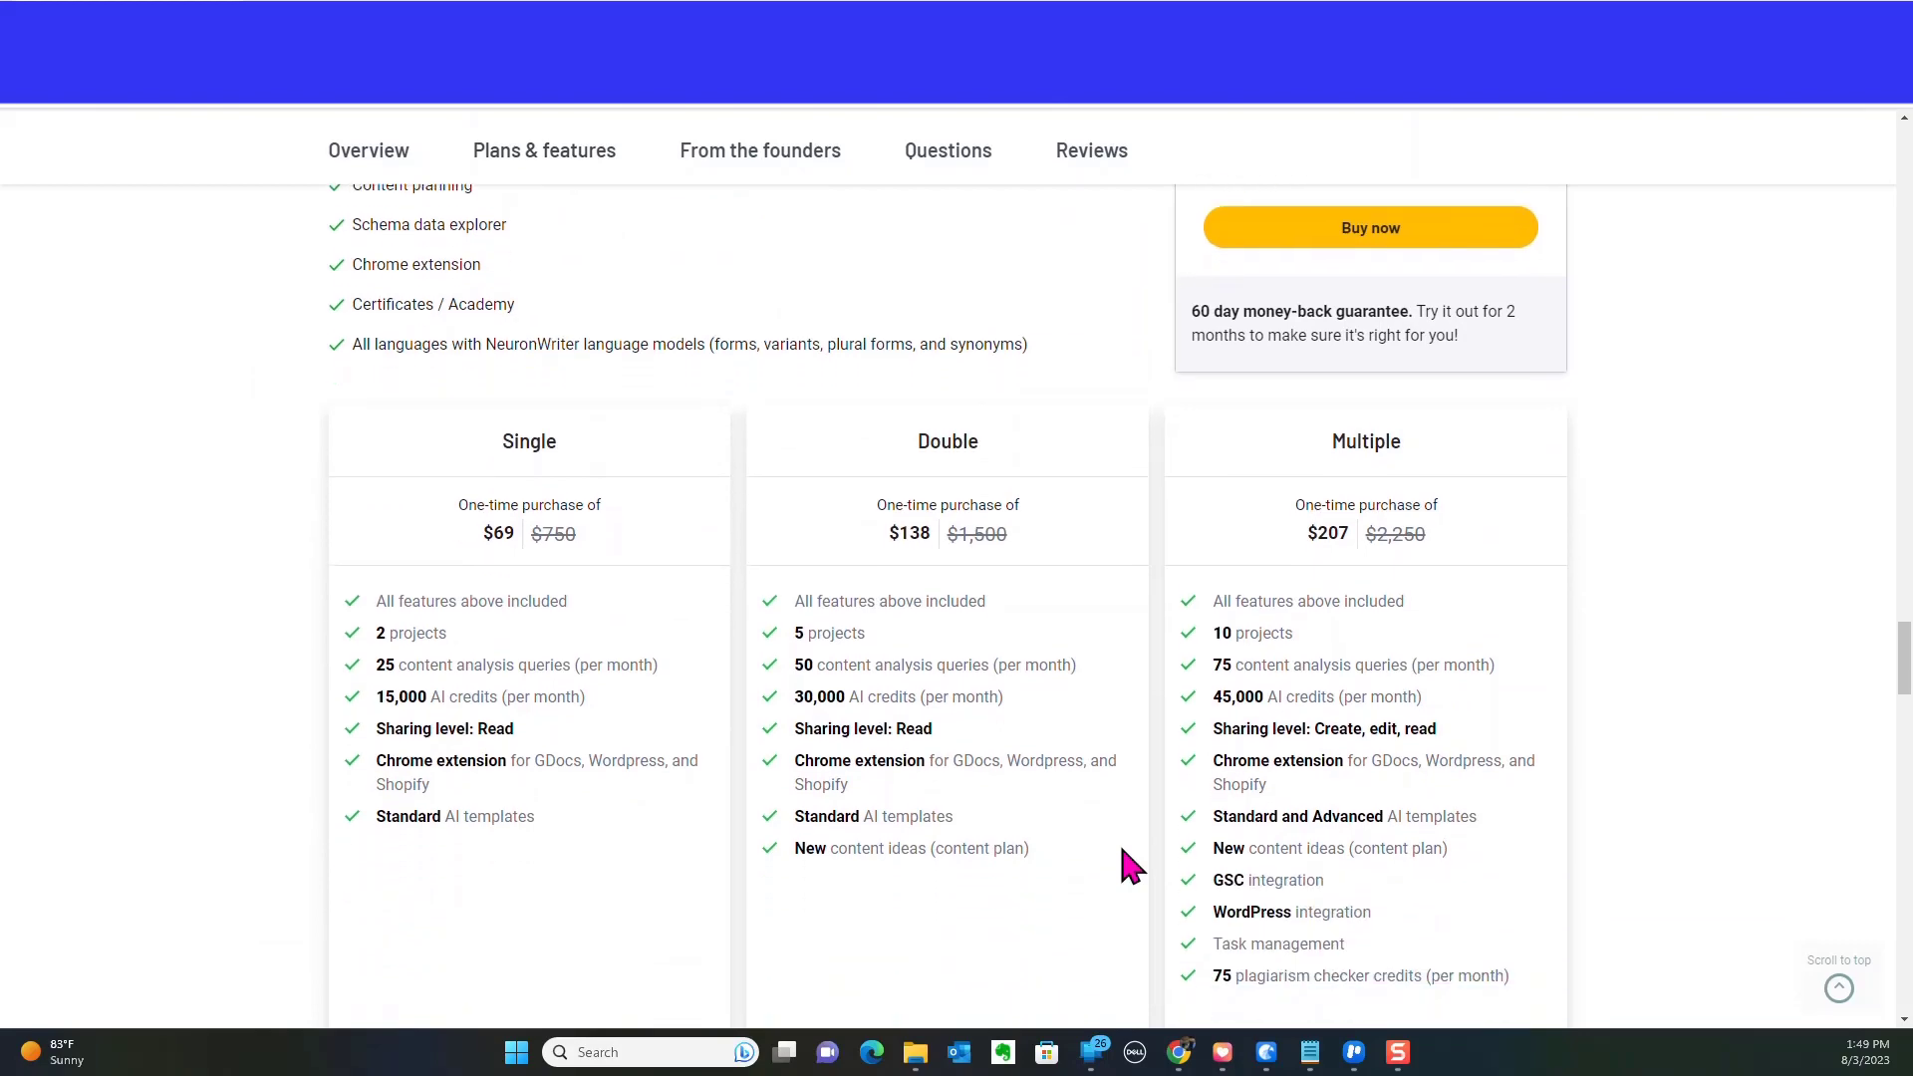
pyautogui.scroll(-1, 1122, 851)
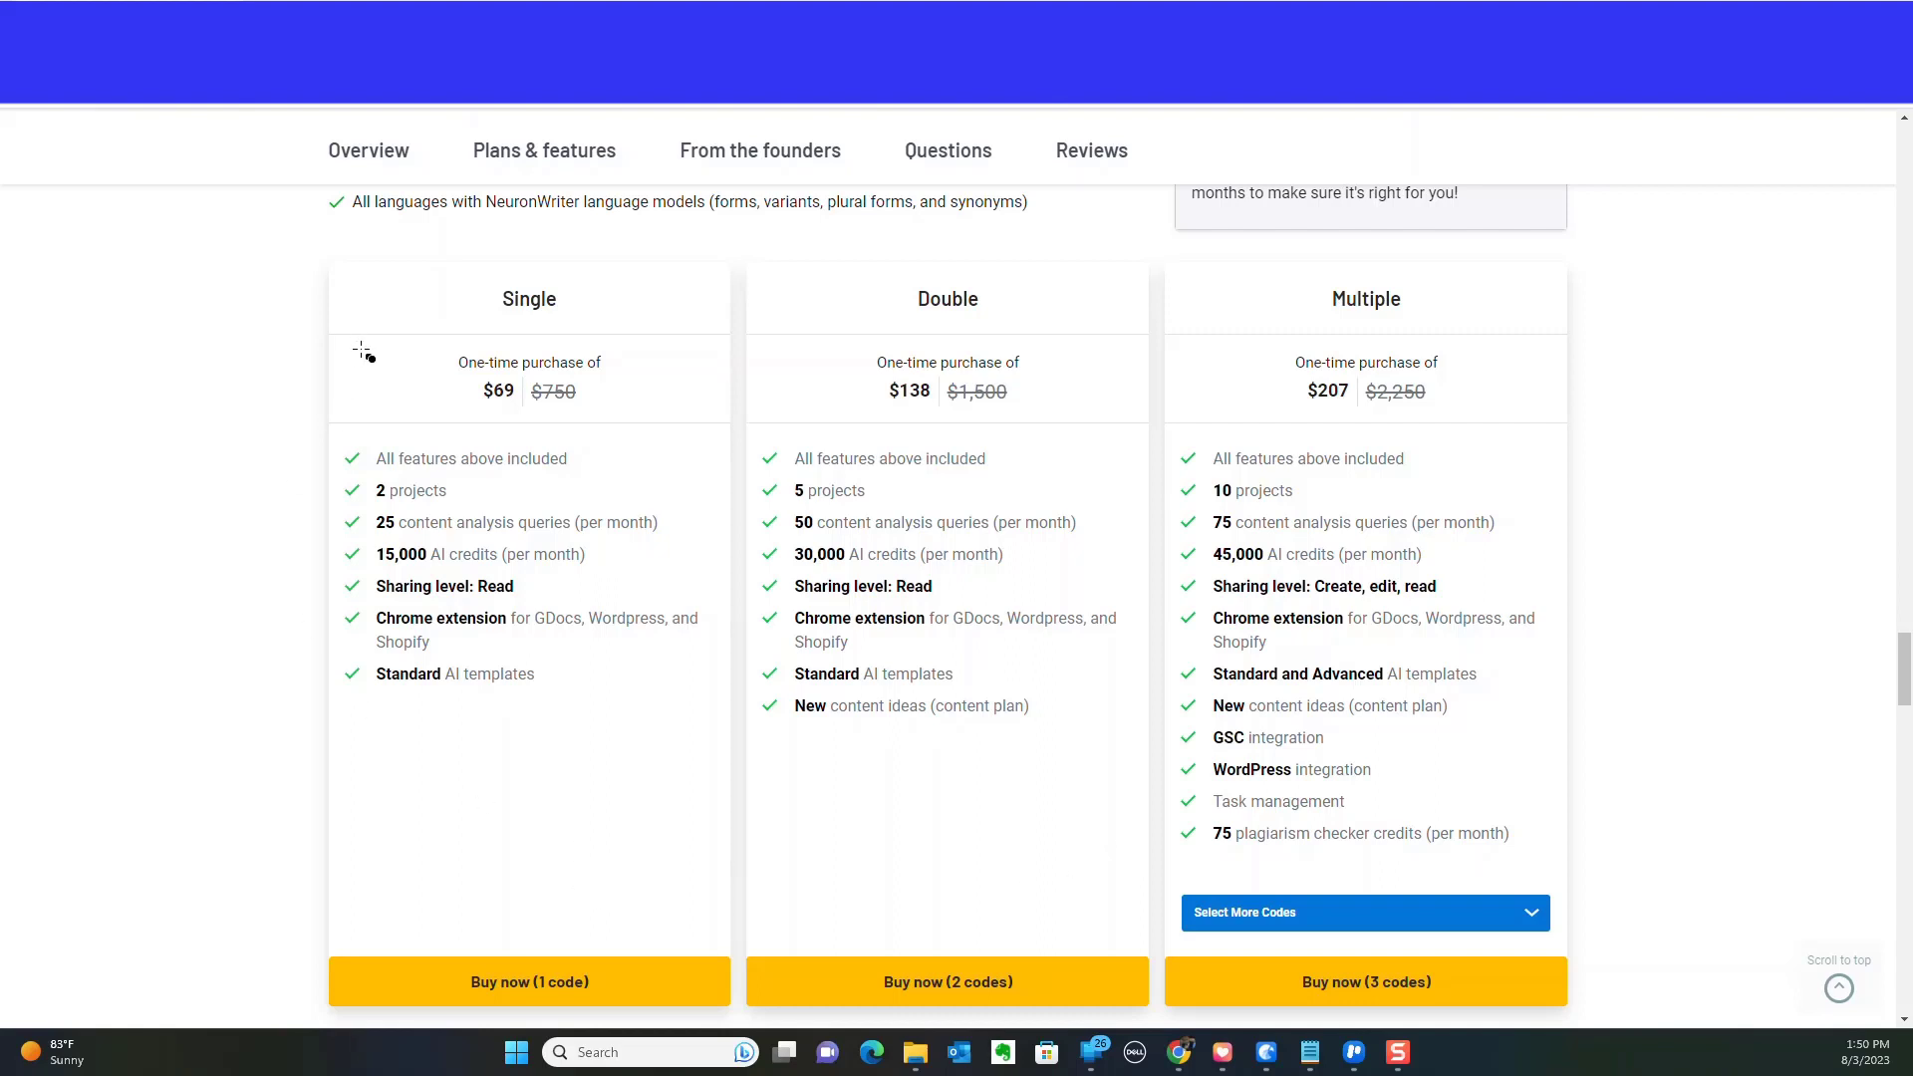
pyautogui.moveTo(308, 255); pyautogui.dragTo(743, 1020)
pyautogui.moveTo(738, 254); pyautogui.dragTo(1052, 588)
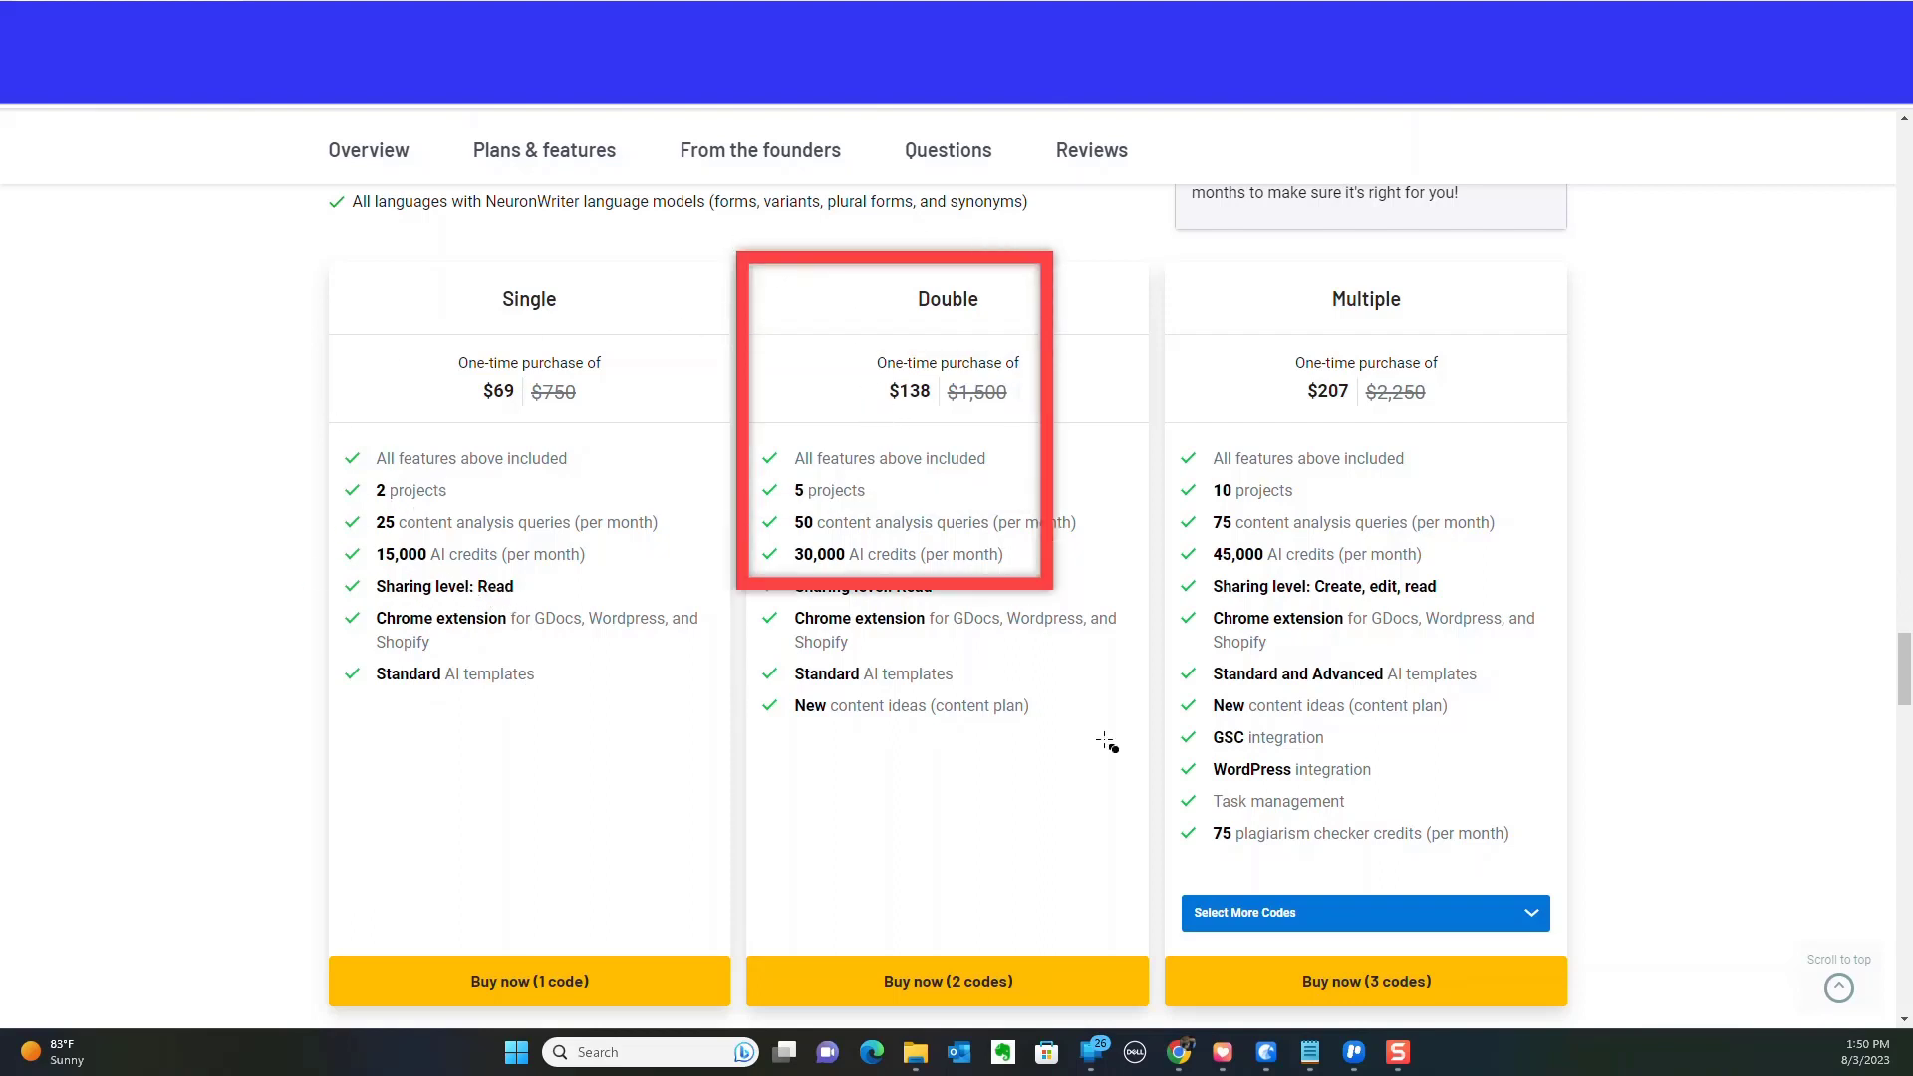
pyautogui.moveTo(1107, 743); pyautogui.dragTo(1162, 1010)
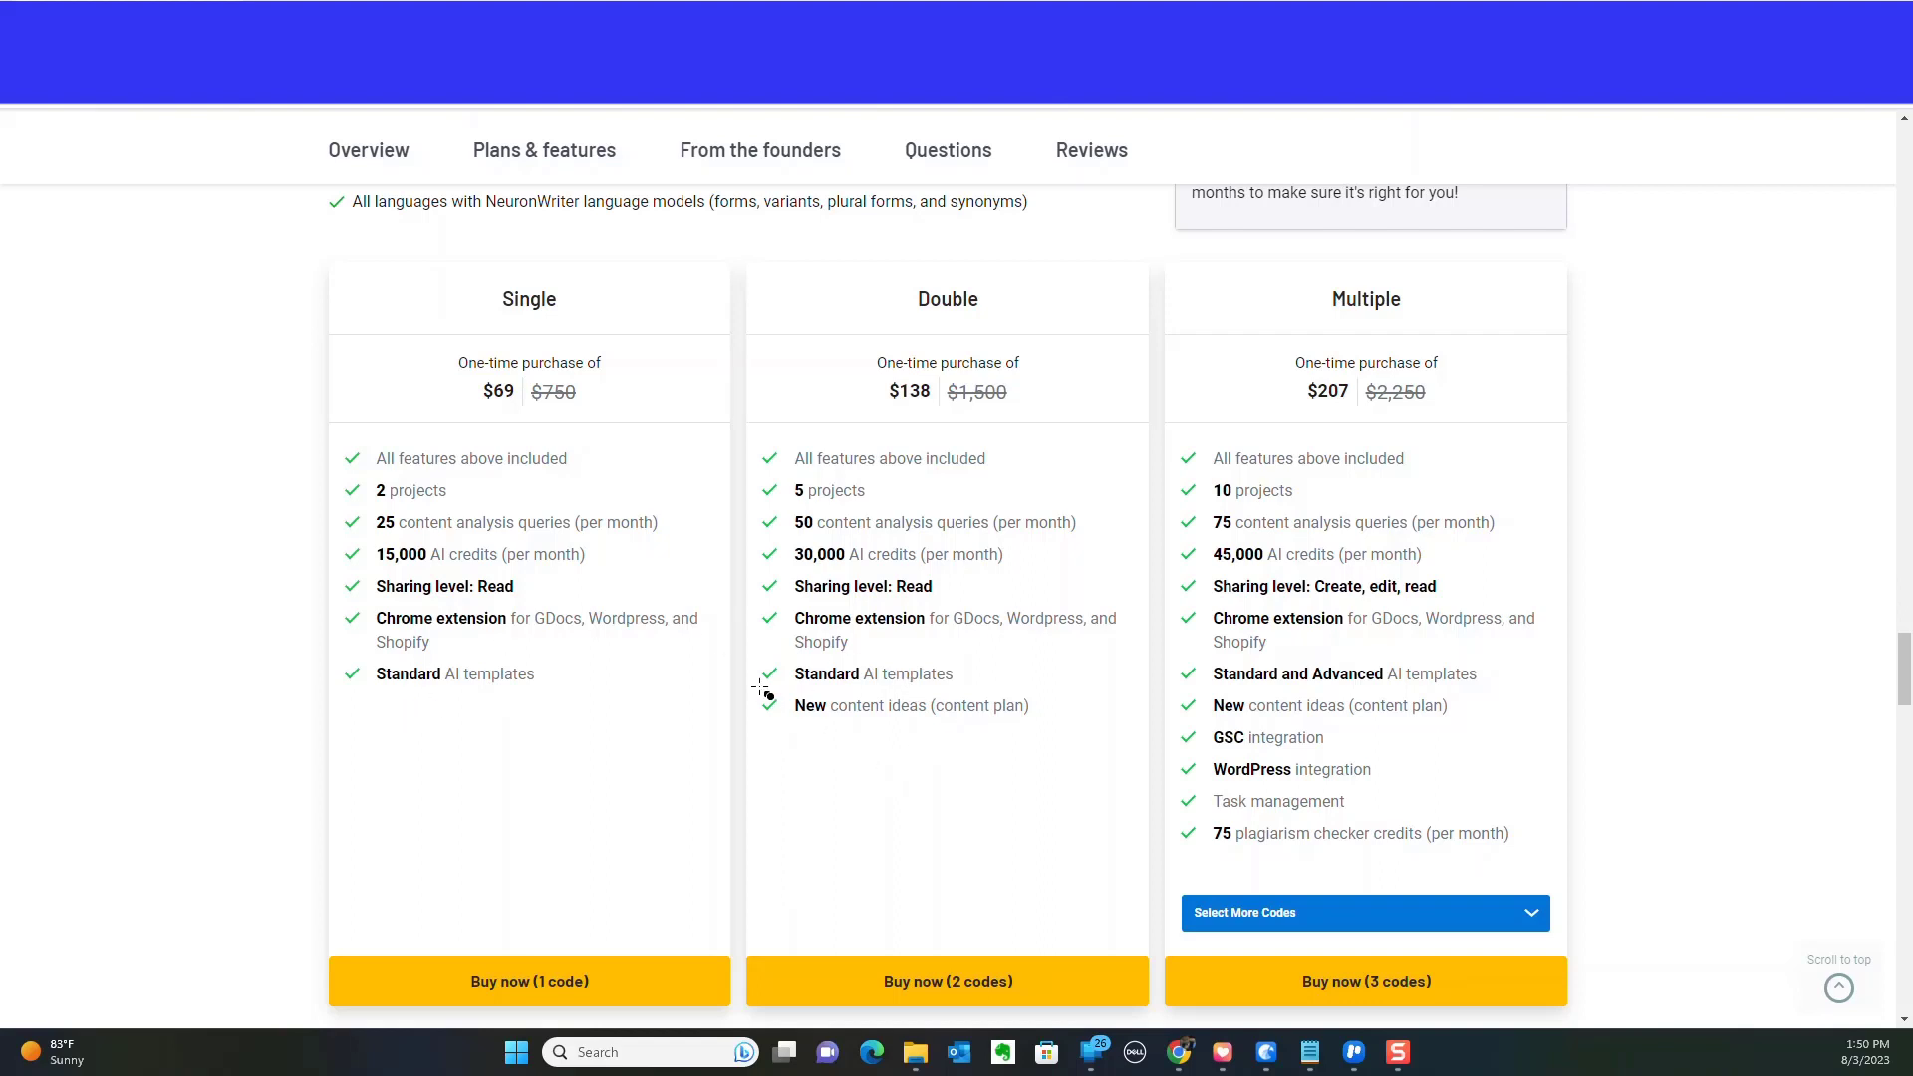
pyautogui.moveTo(757, 687)
pyautogui.mouseDown()
pyautogui.moveTo(1093, 727)
pyautogui.moveTo(1118, 752)
pyautogui.mouseUp()
pyautogui.moveTo(747, 539); pyautogui.dragTo(1158, 590)
pyautogui.moveTo(1175, 250)
pyautogui.mouseDown()
pyautogui.moveTo(1567, 691)
pyautogui.moveTo(1597, 1027)
pyautogui.mouseUp()
pyautogui.moveTo(1166, 561); pyautogui.dragTo(1537, 615)
pyautogui.moveTo(1172, 812); pyautogui.dragTo(1567, 870)
pyautogui.moveTo(742, 245)
pyautogui.mouseDown()
pyautogui.moveTo(876, 303)
pyautogui.moveTo(1163, 347)
pyautogui.mouseUp()
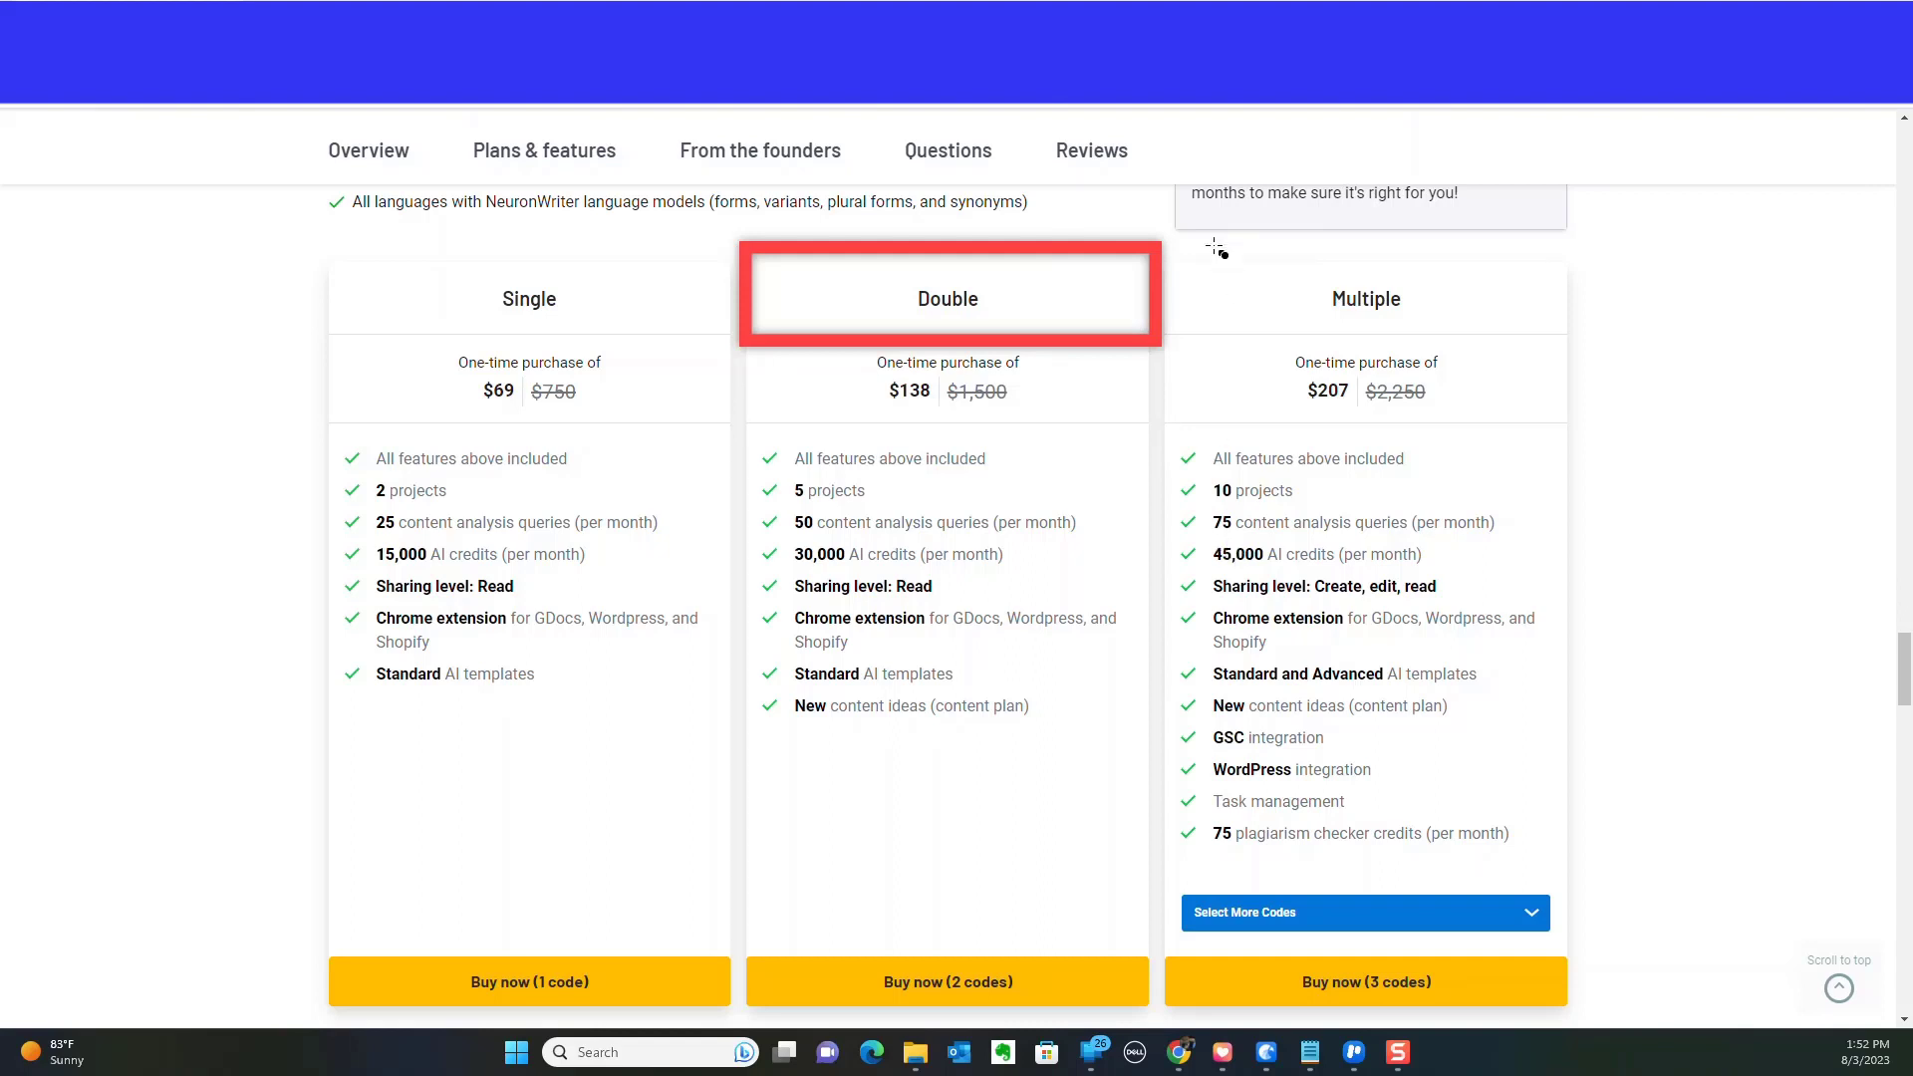
# - Outline the Multiple plan card header in red
pyautogui.moveTo(1173, 249); pyautogui.dragTo(1582, 351)
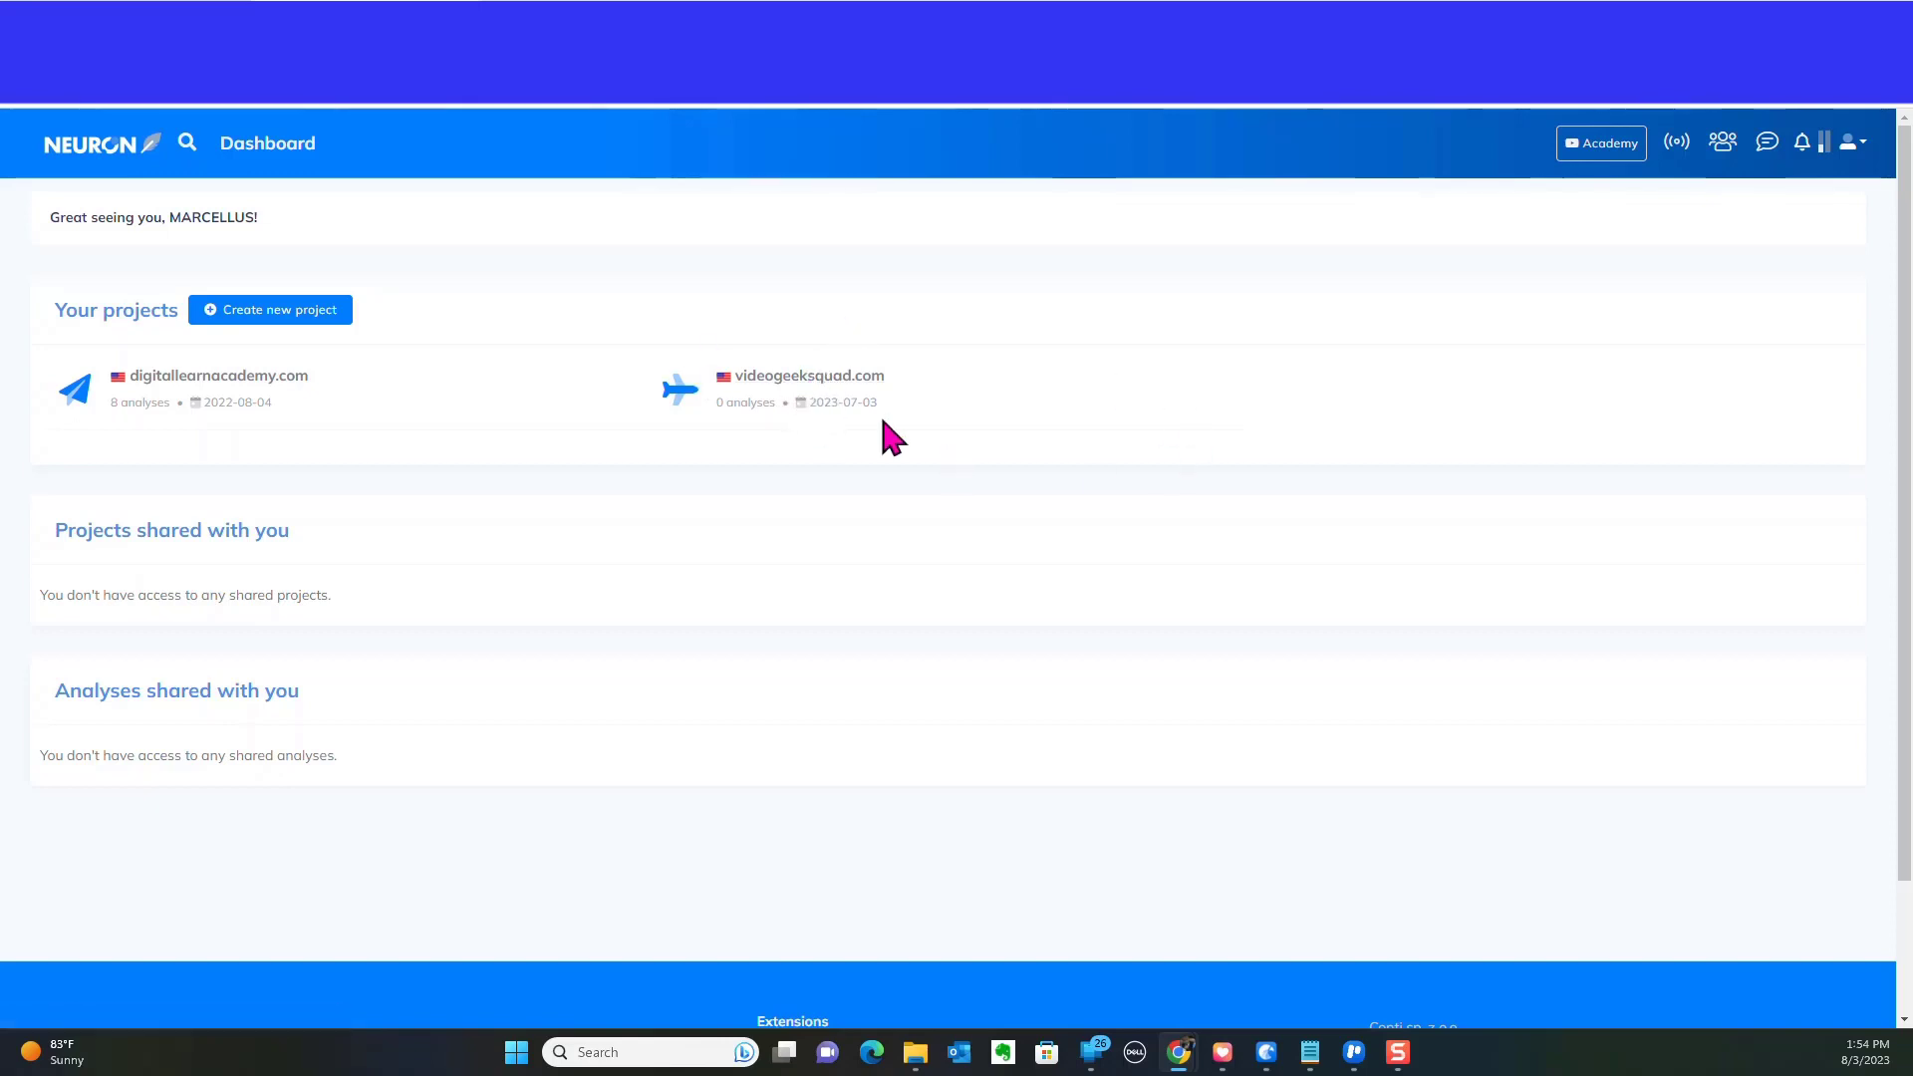
# - Open videogeeksquad.com, then switch the project to digitallearnacademy.com
pyautogui.click(804, 392)
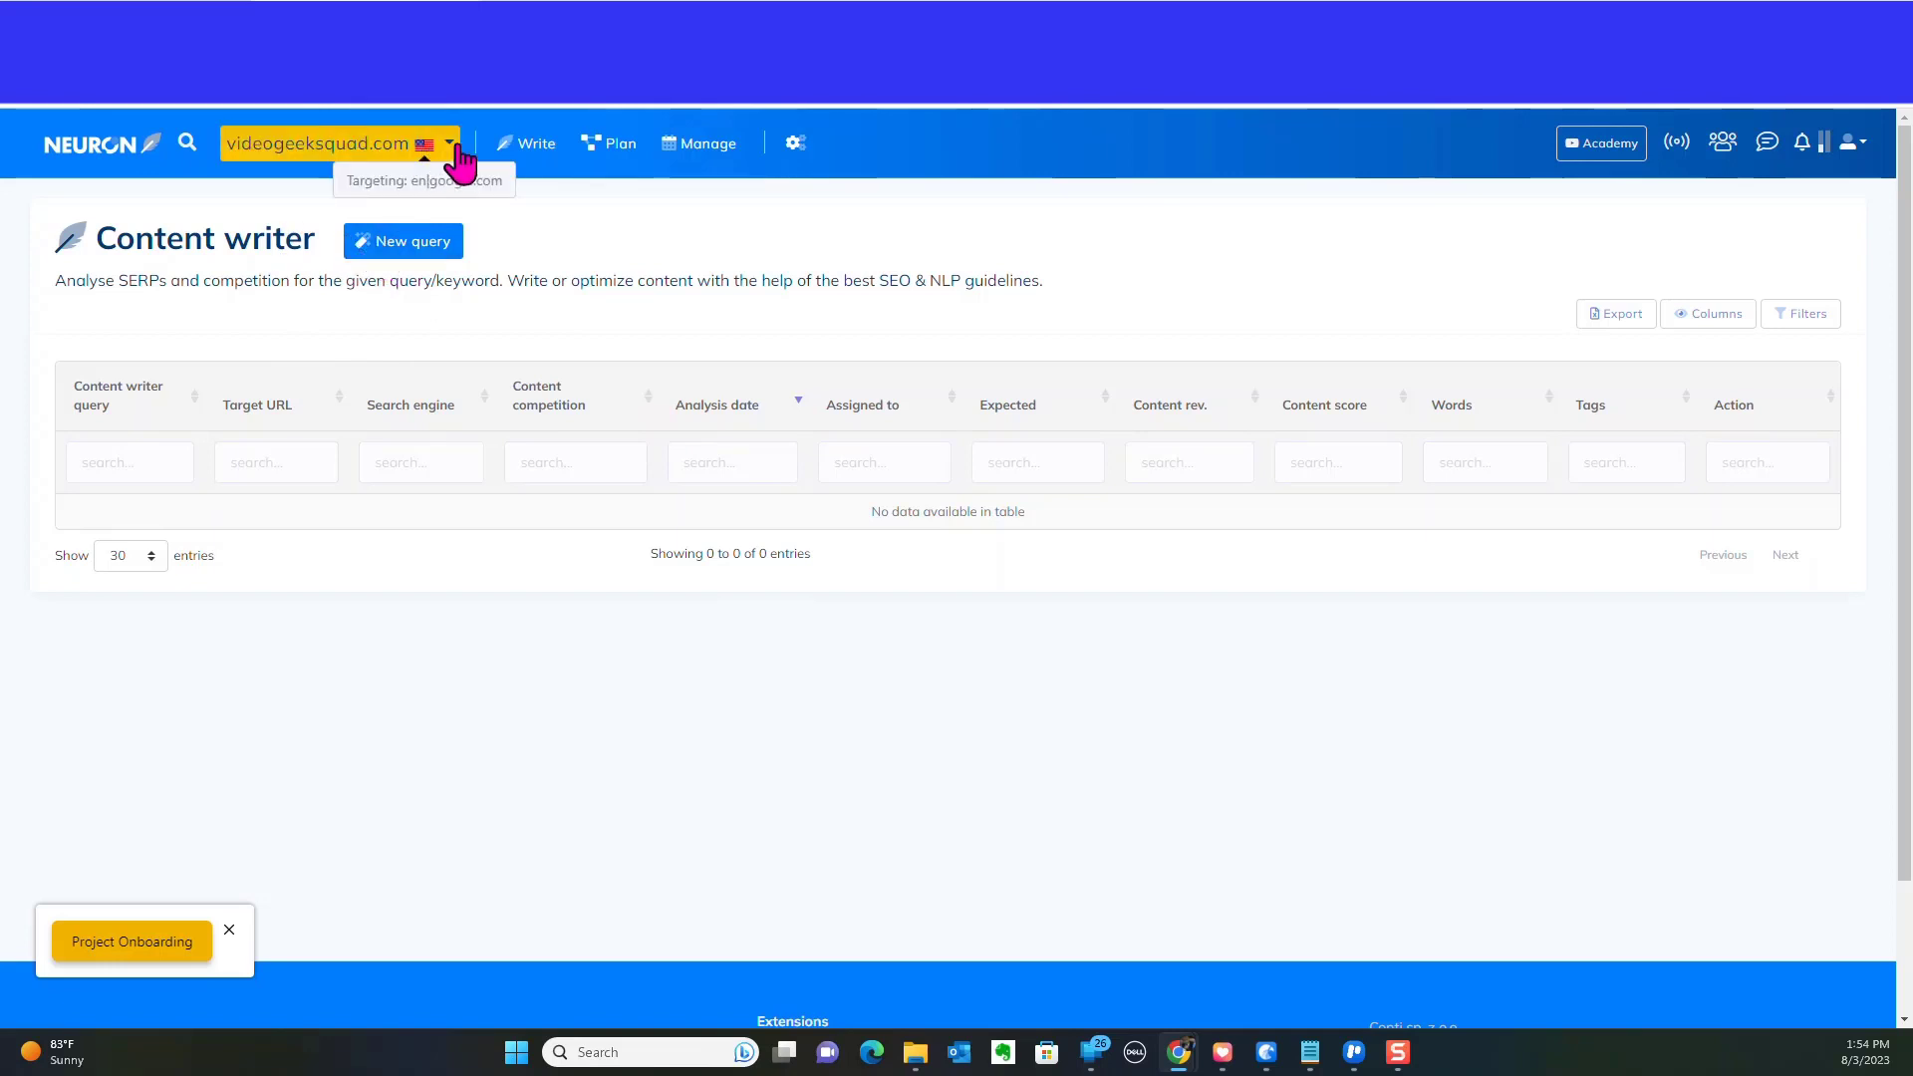
pyautogui.click(456, 159)
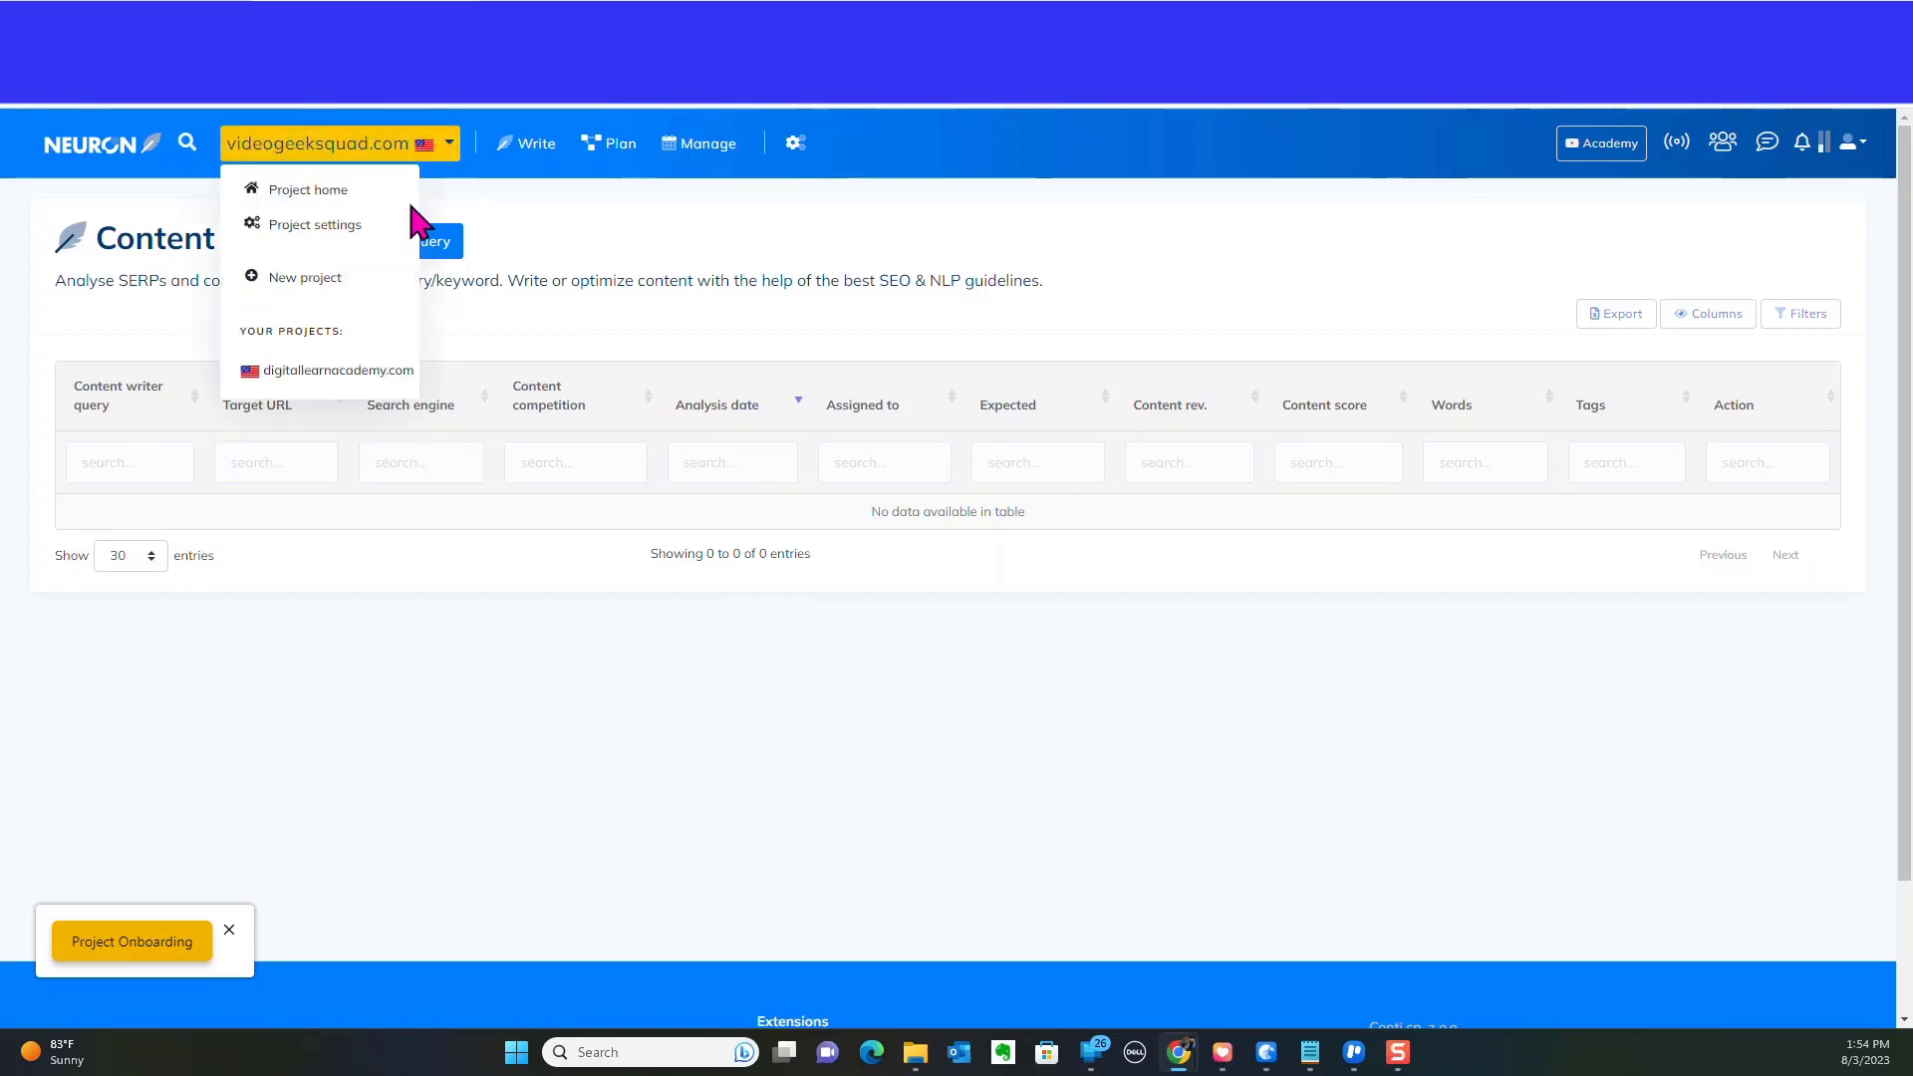
pyautogui.click(342, 371)
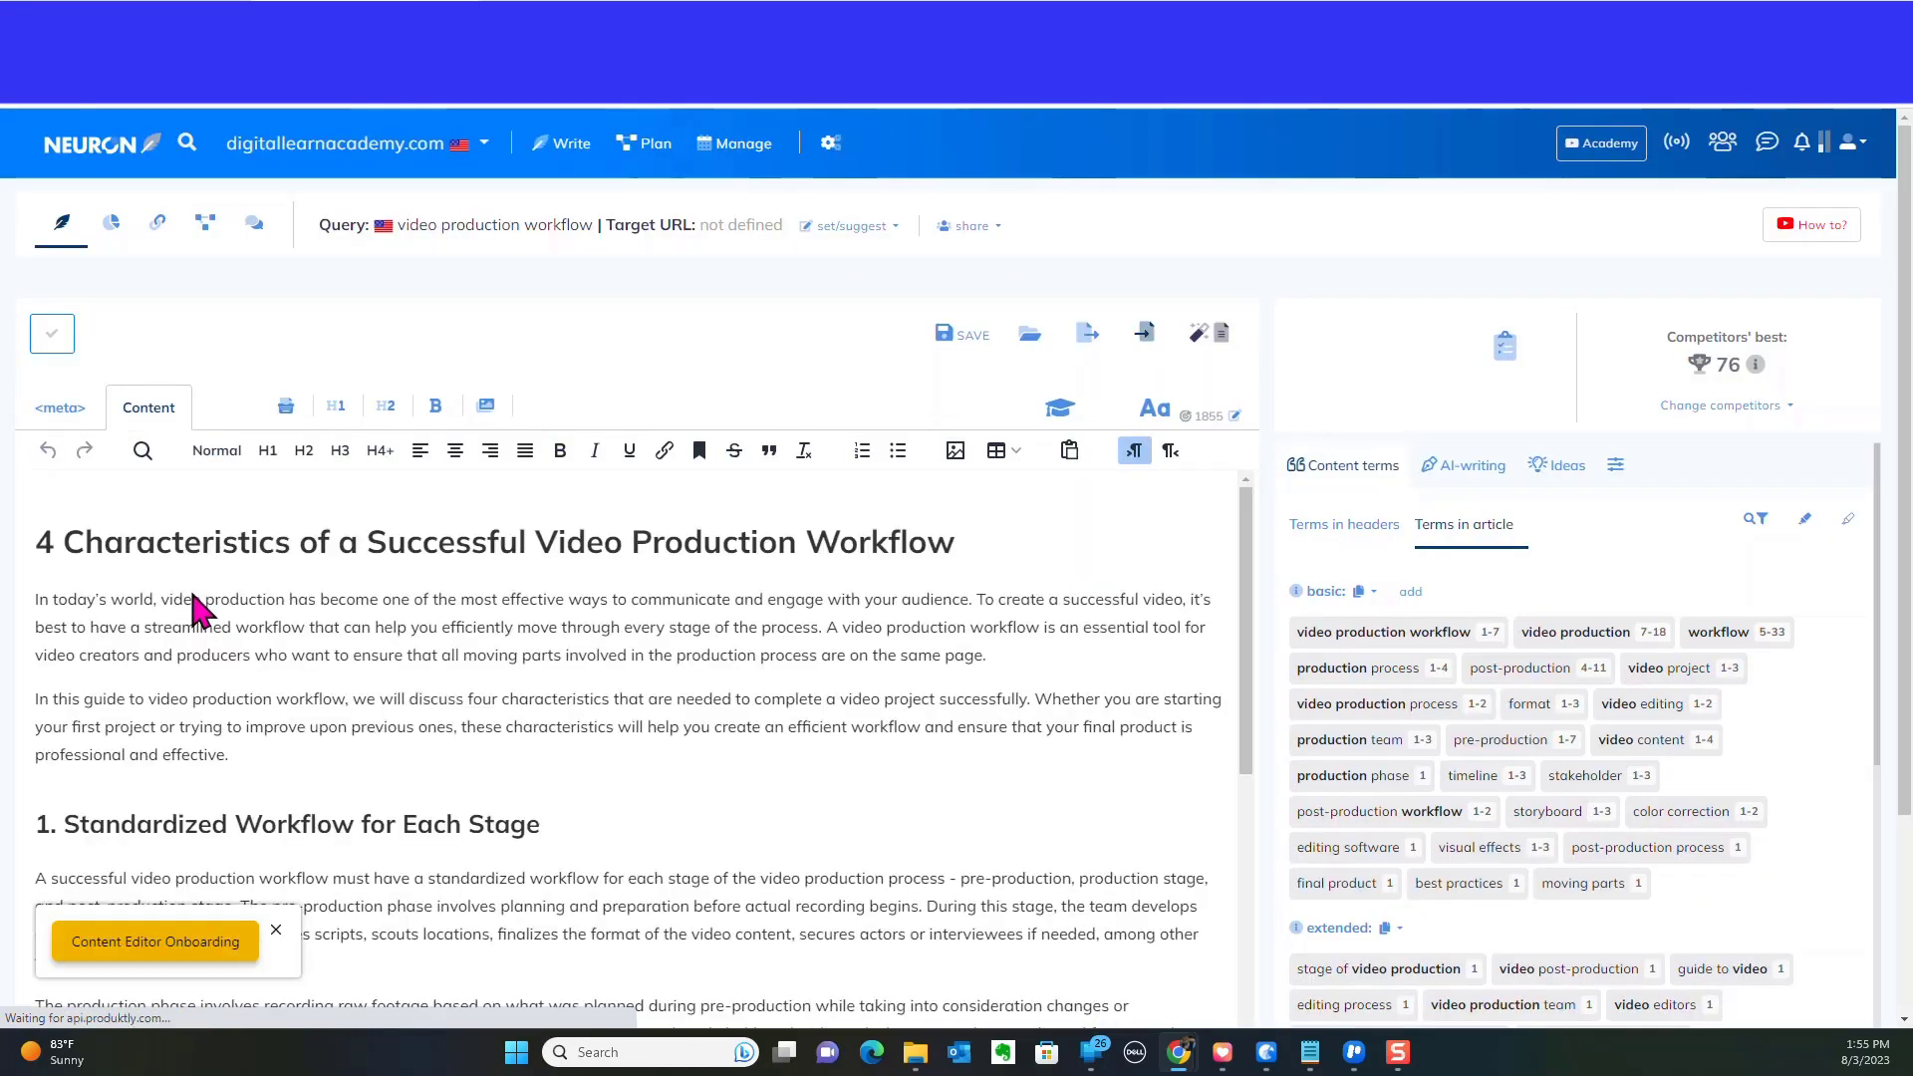
pyautogui.click(275, 936)
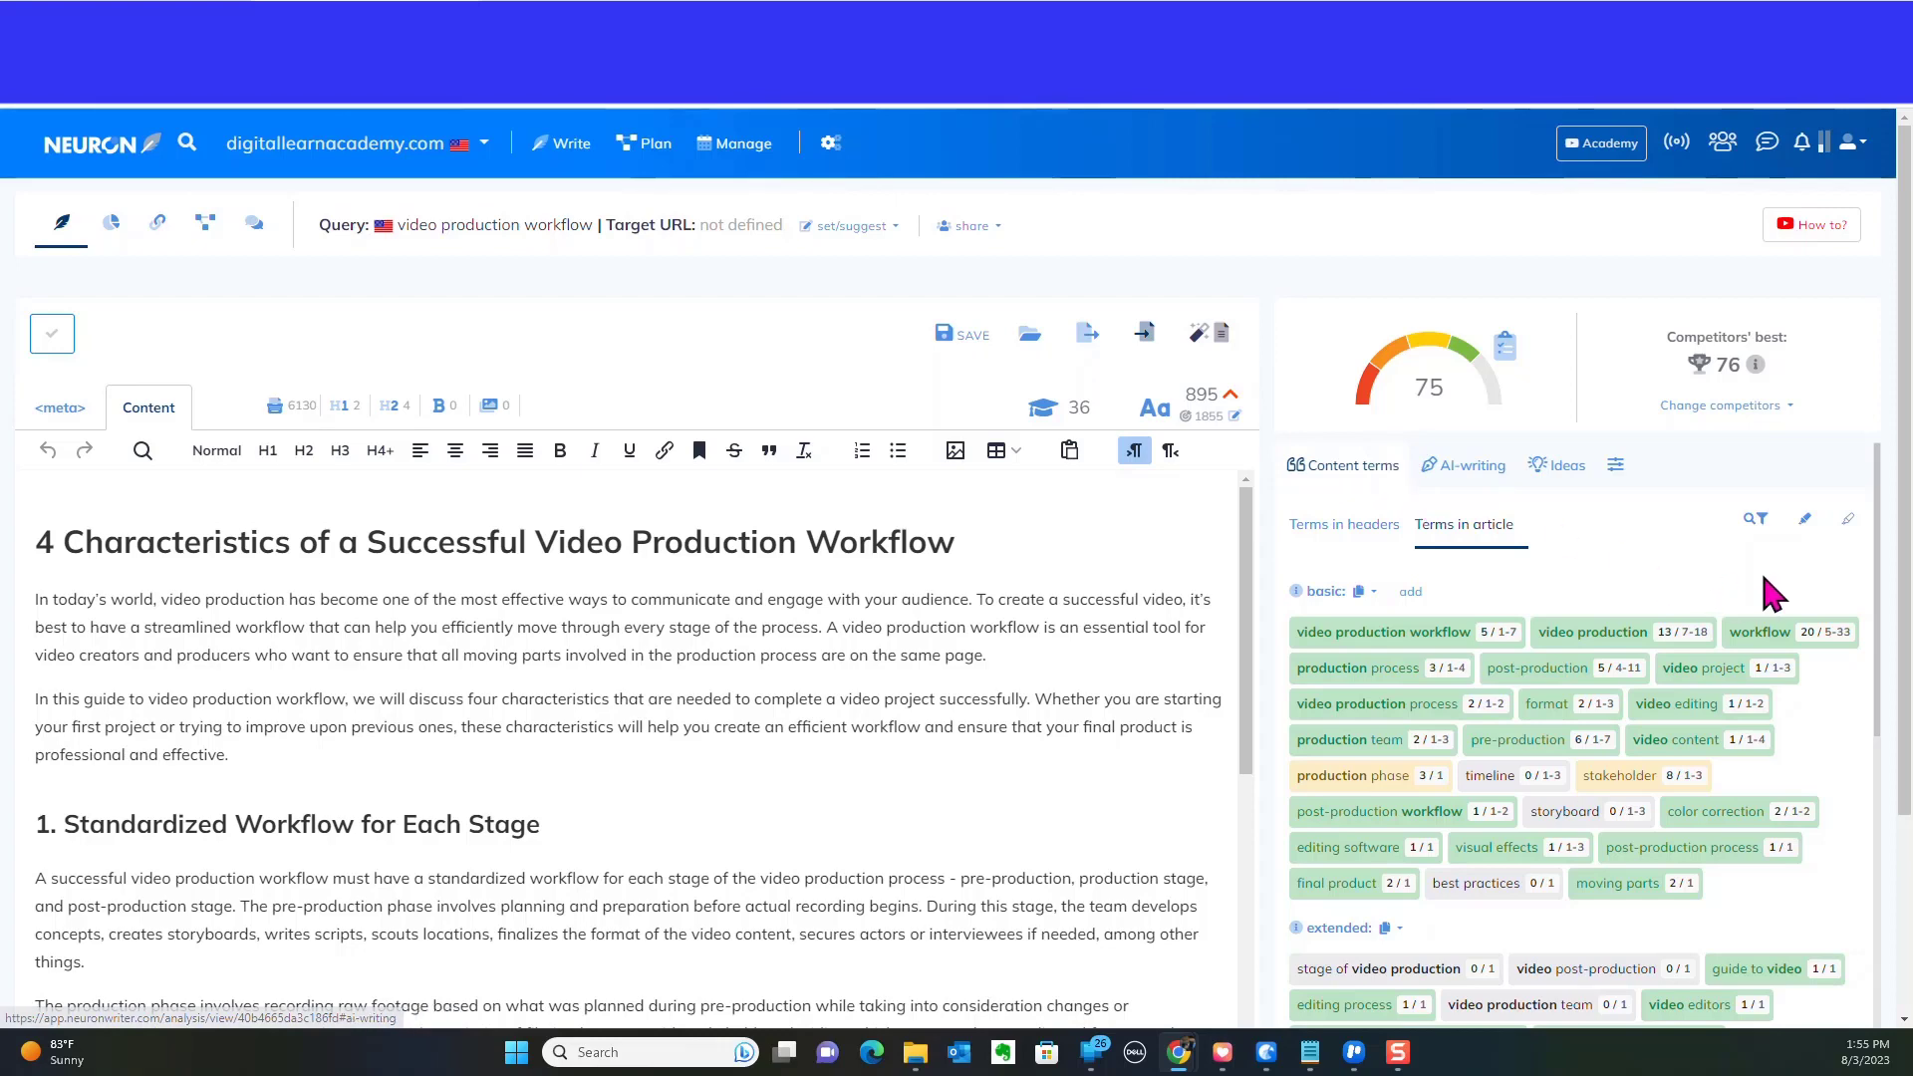
pyautogui.scroll(-5, 1769, 594)
pyautogui.scroll(-5, 1767, 594)
pyautogui.scroll(-5, 1768, 594)
pyautogui.scroll(10, 1644, 658)
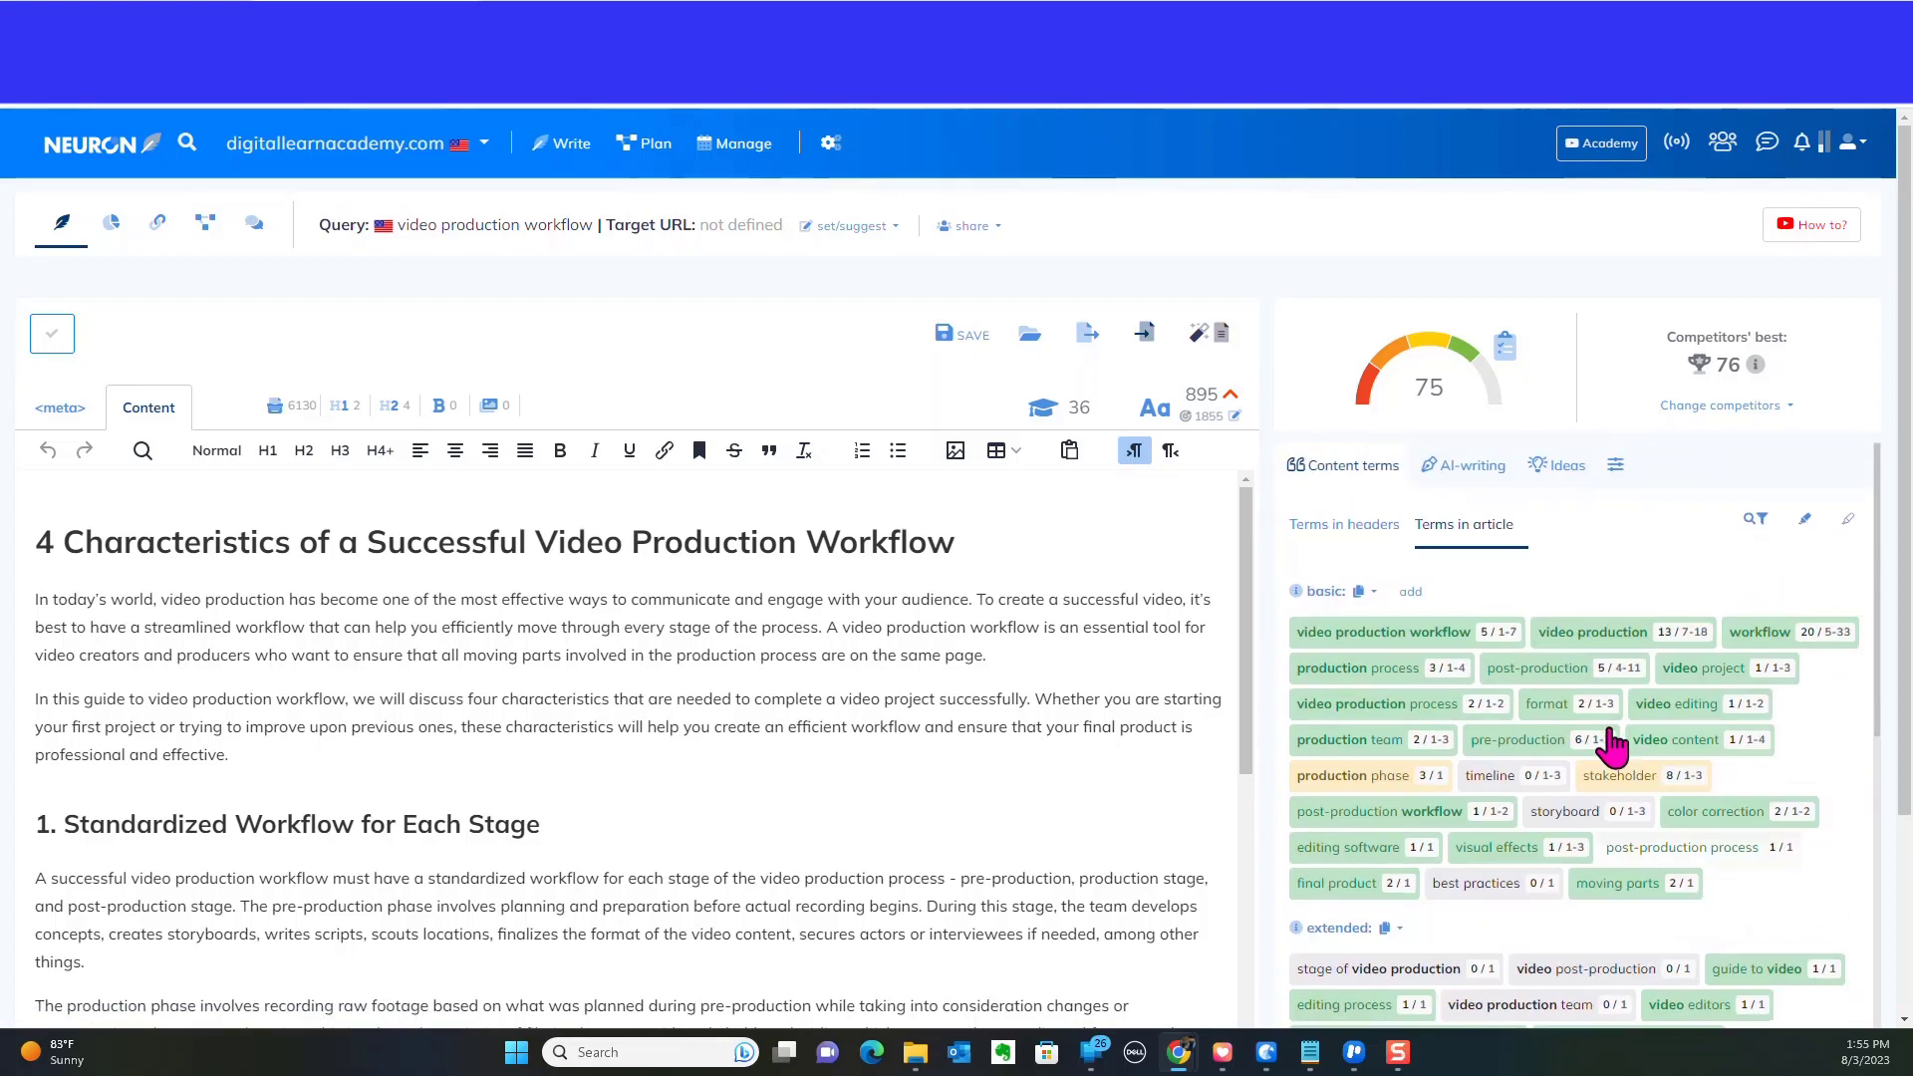
pyautogui.scroll(-3, 1405, 680)
pyautogui.scroll(-2, 1494, 724)
pyautogui.scroll(-2, 1451, 726)
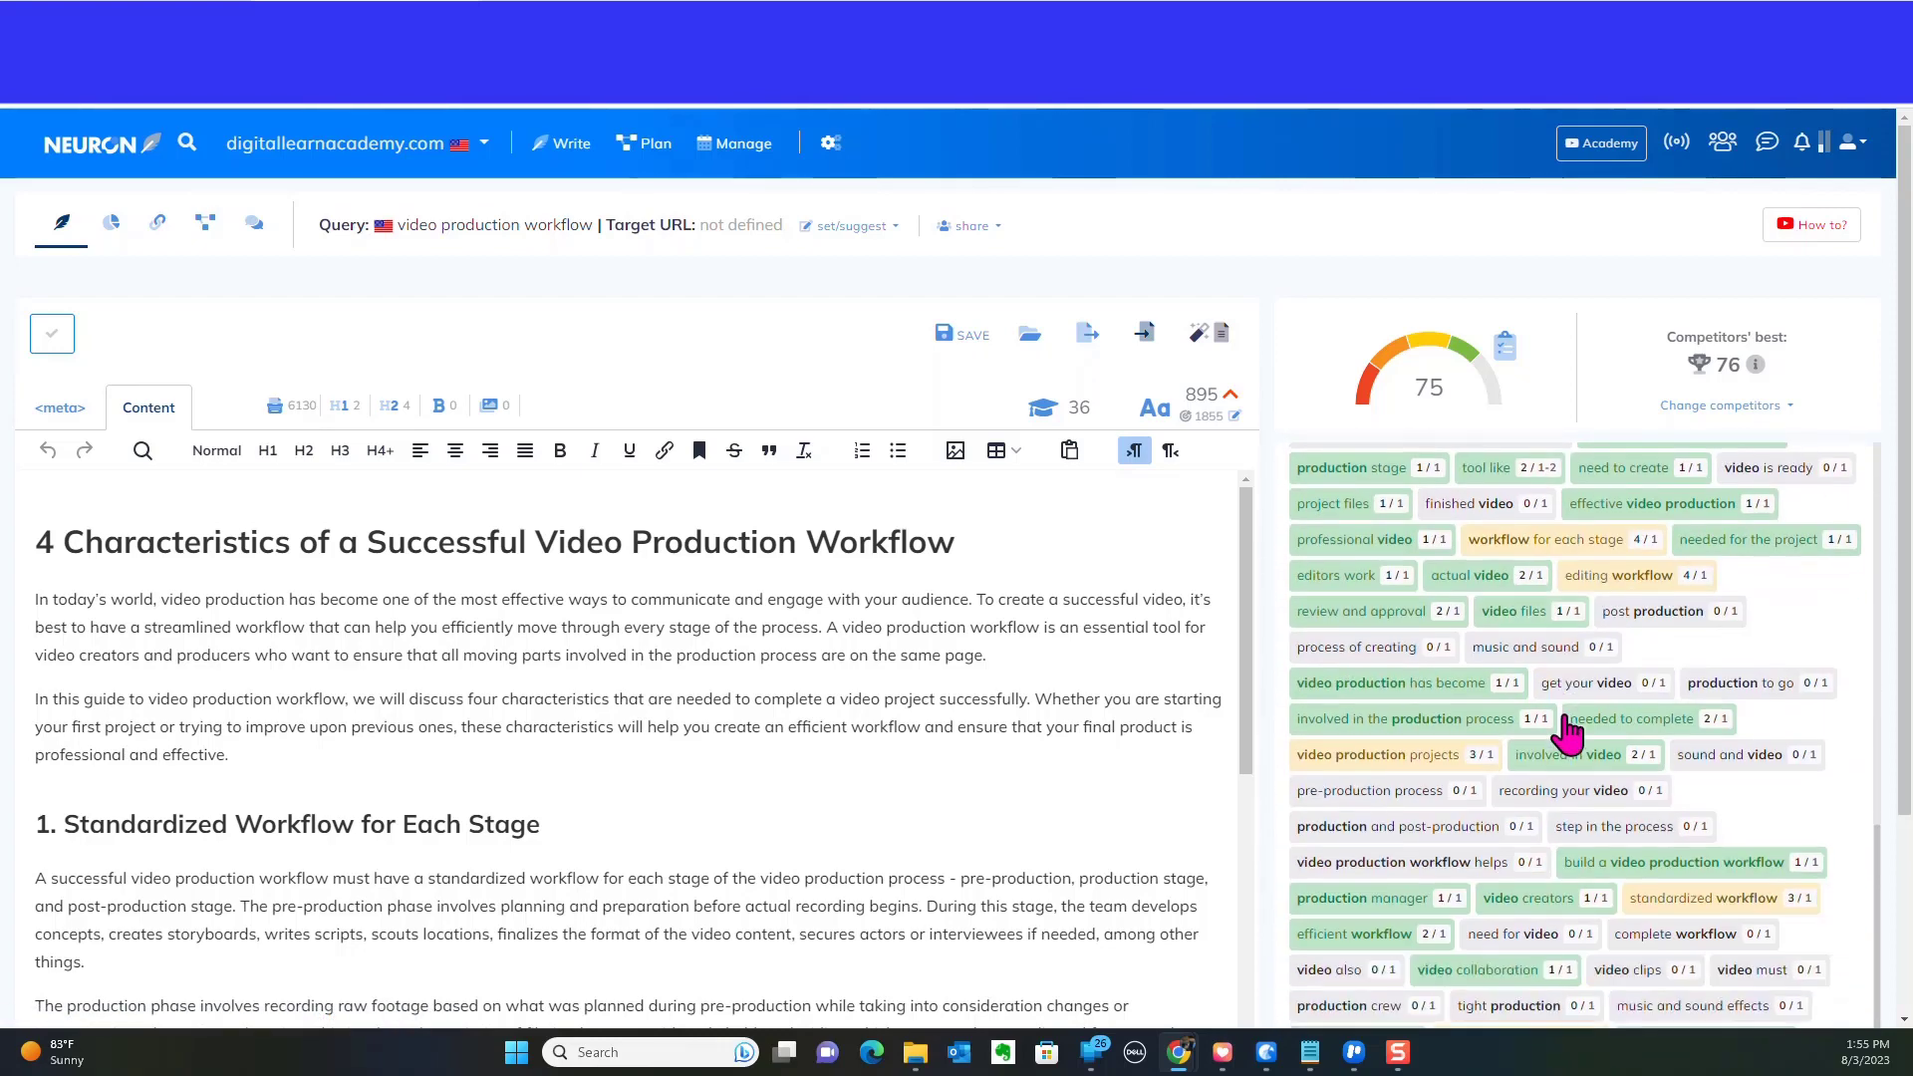
pyautogui.scroll(-2, 1473, 735)
pyautogui.scroll(-2, 1435, 671)
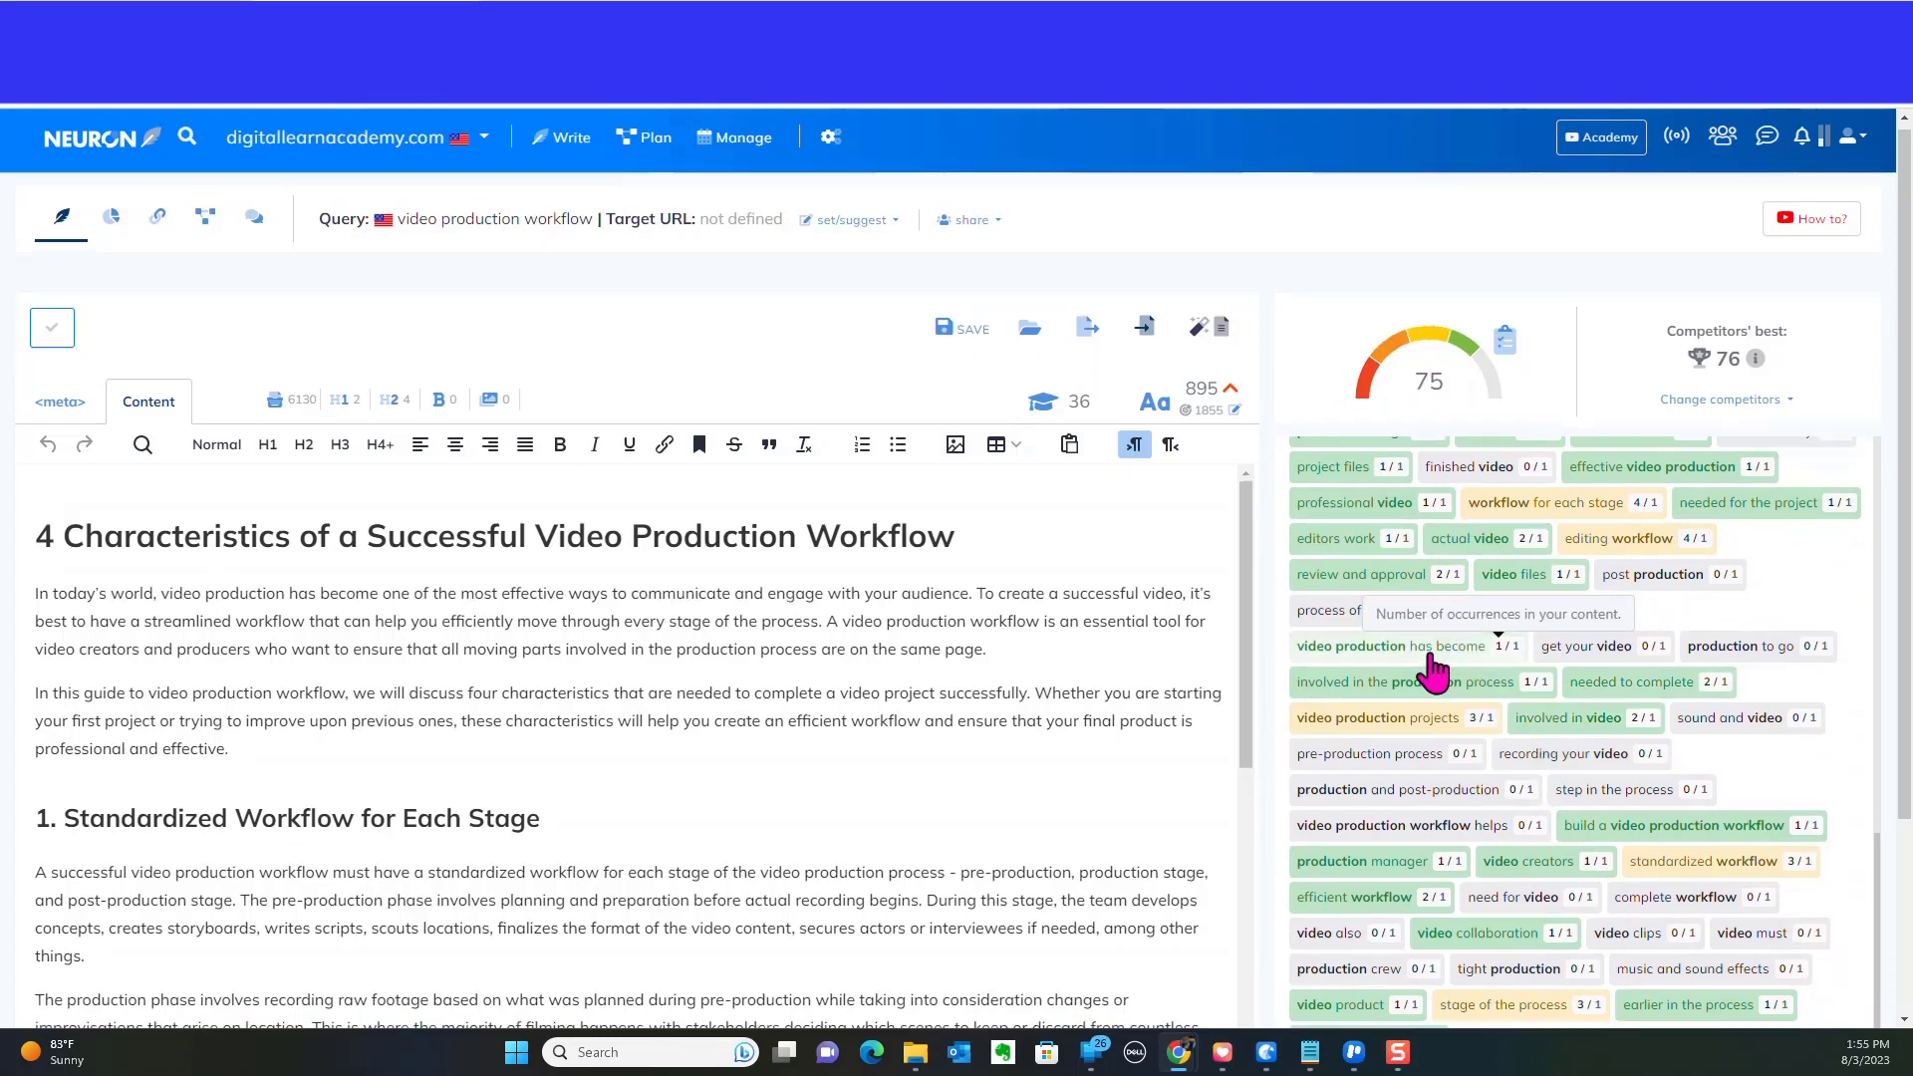
pyautogui.scroll(-3, 1538, 734)
pyautogui.scroll(2, 1655, 598)
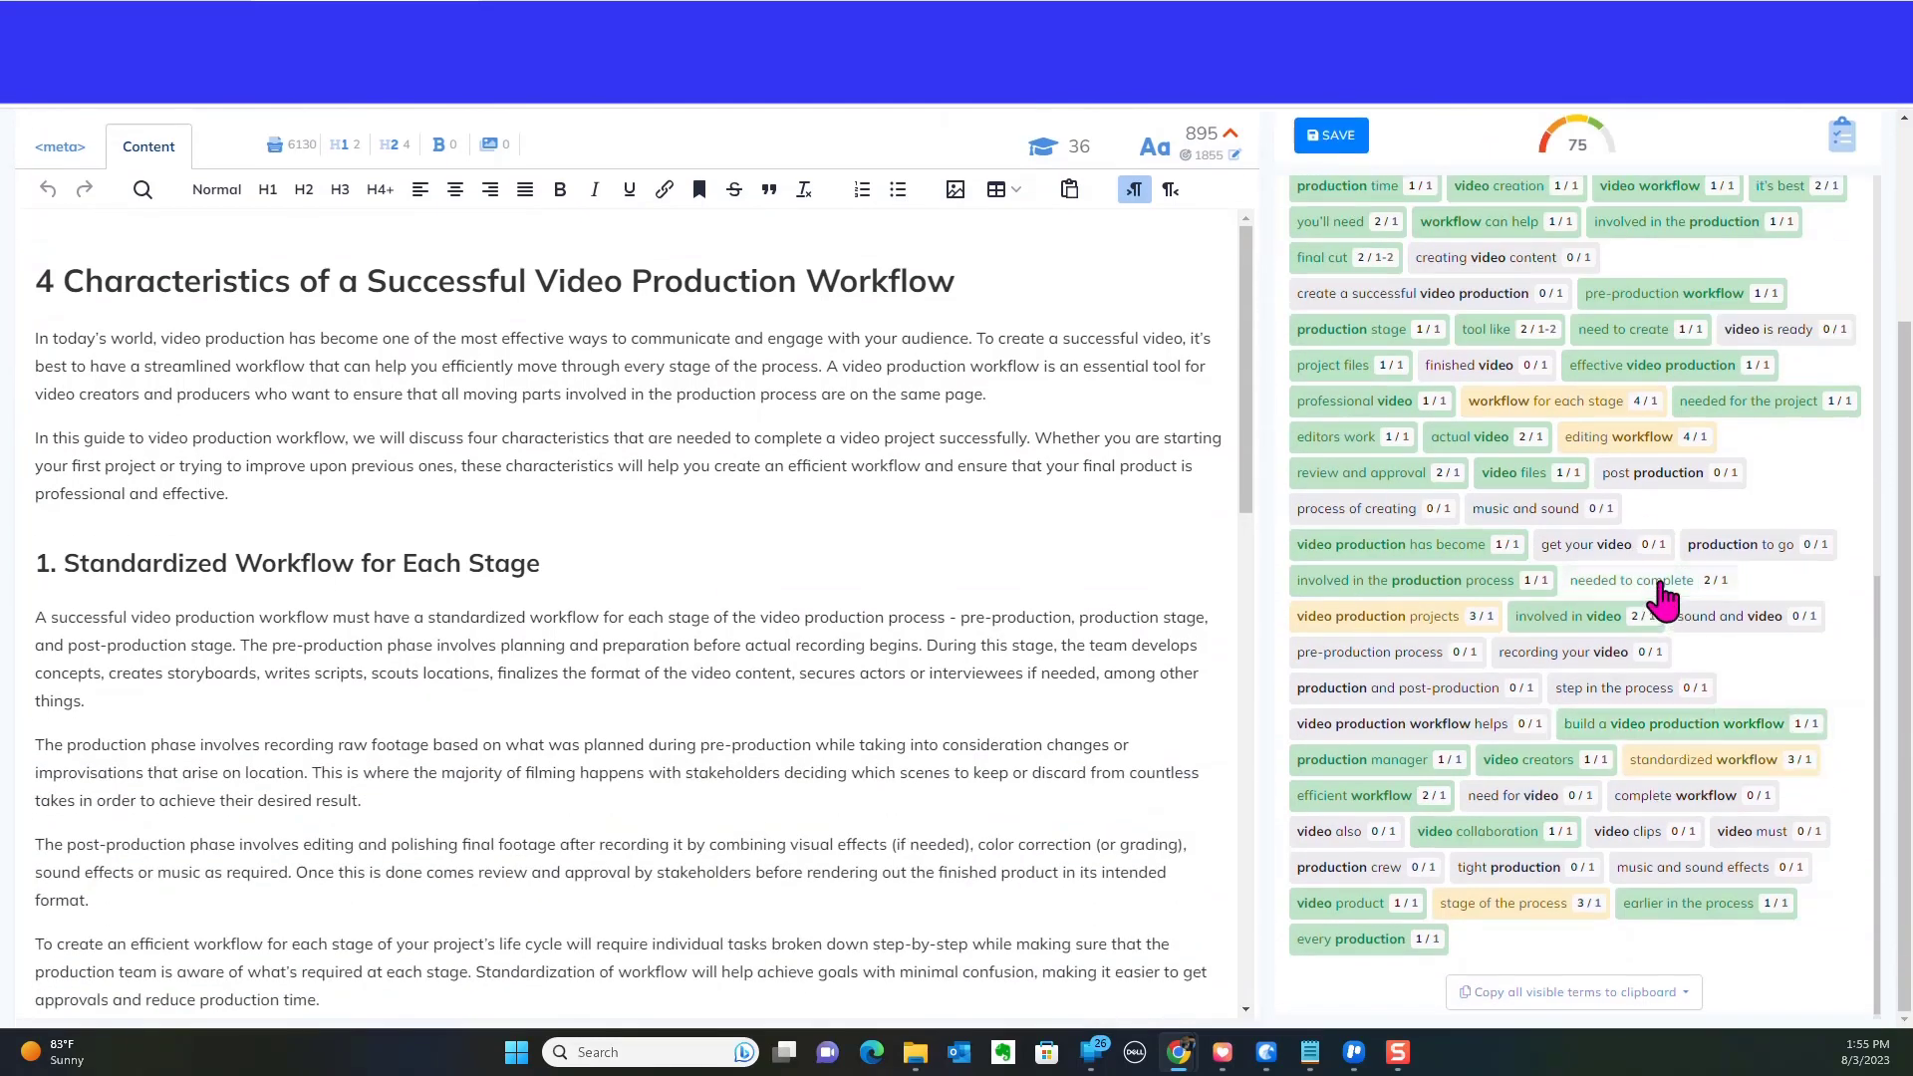
pyautogui.scroll(2, 1656, 598)
pyautogui.scroll(1, 1656, 598)
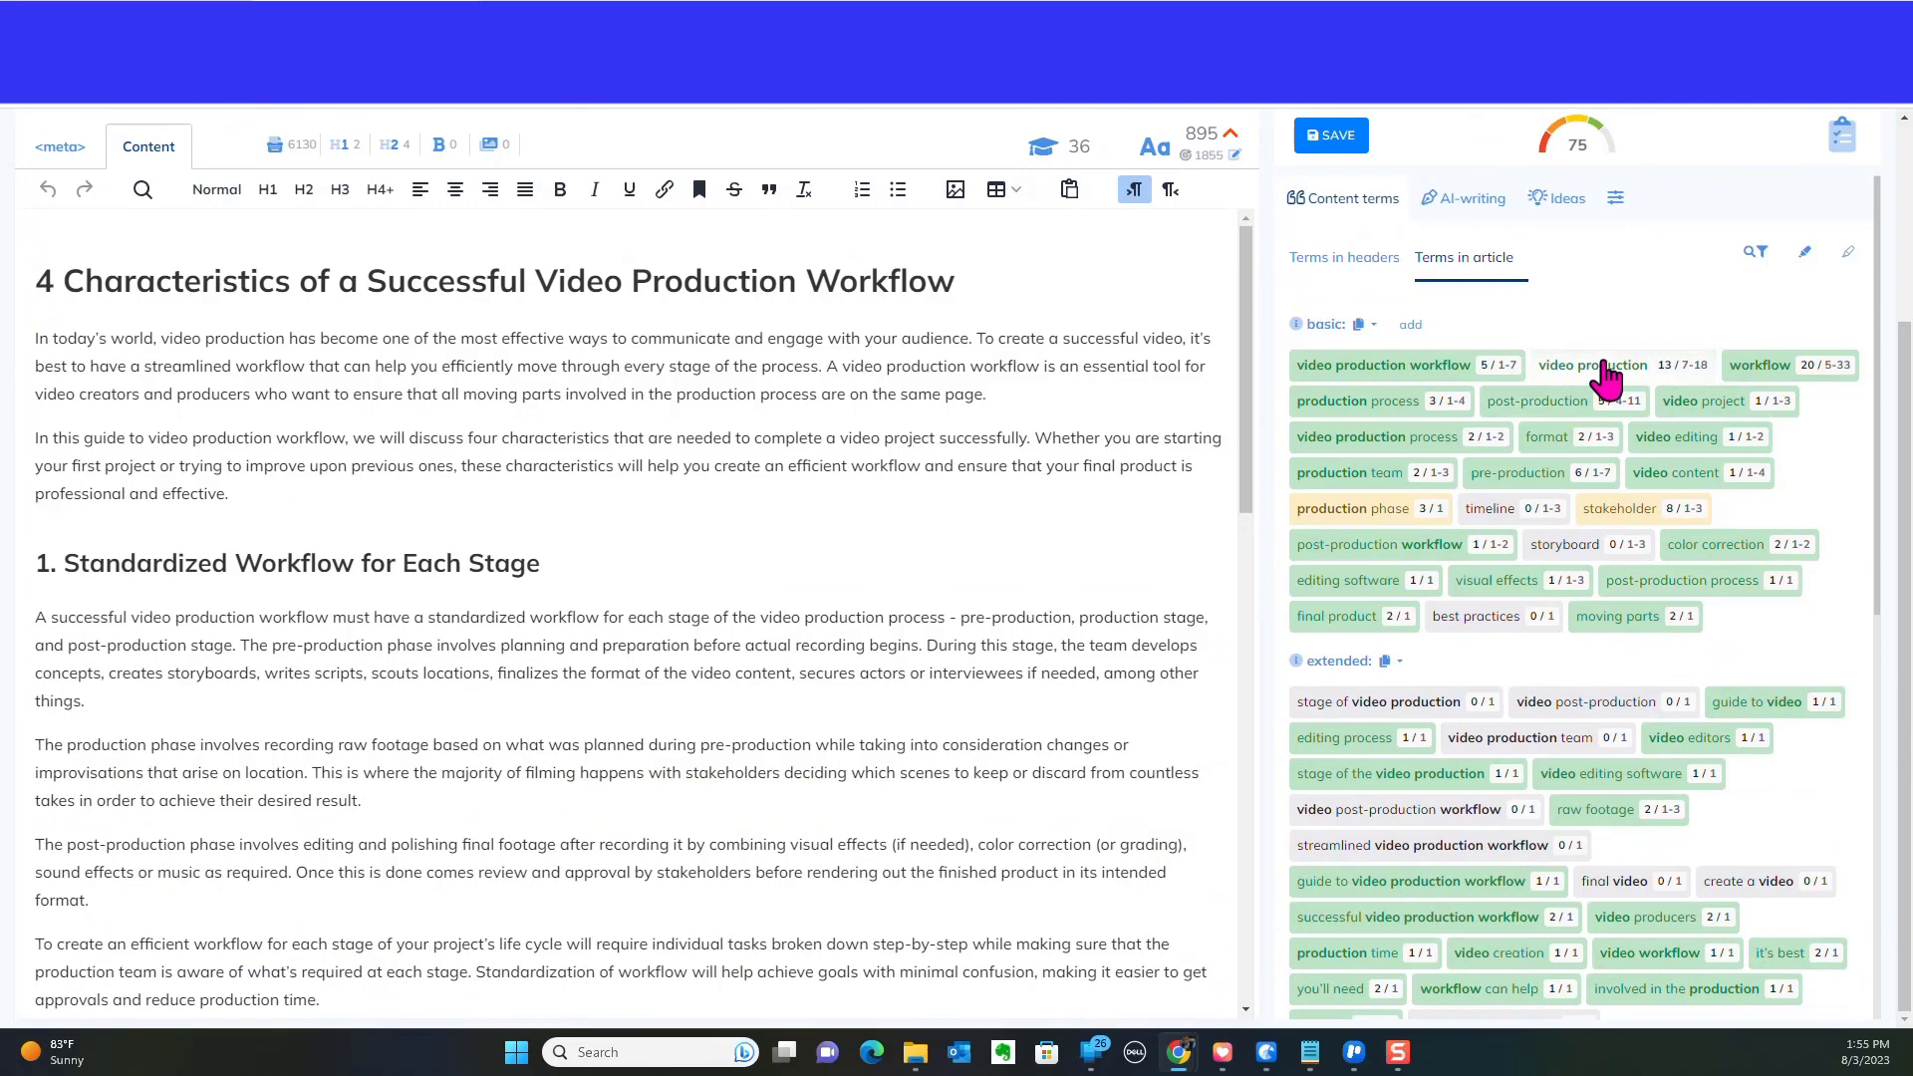
pyautogui.scroll(2, 1640, 654)
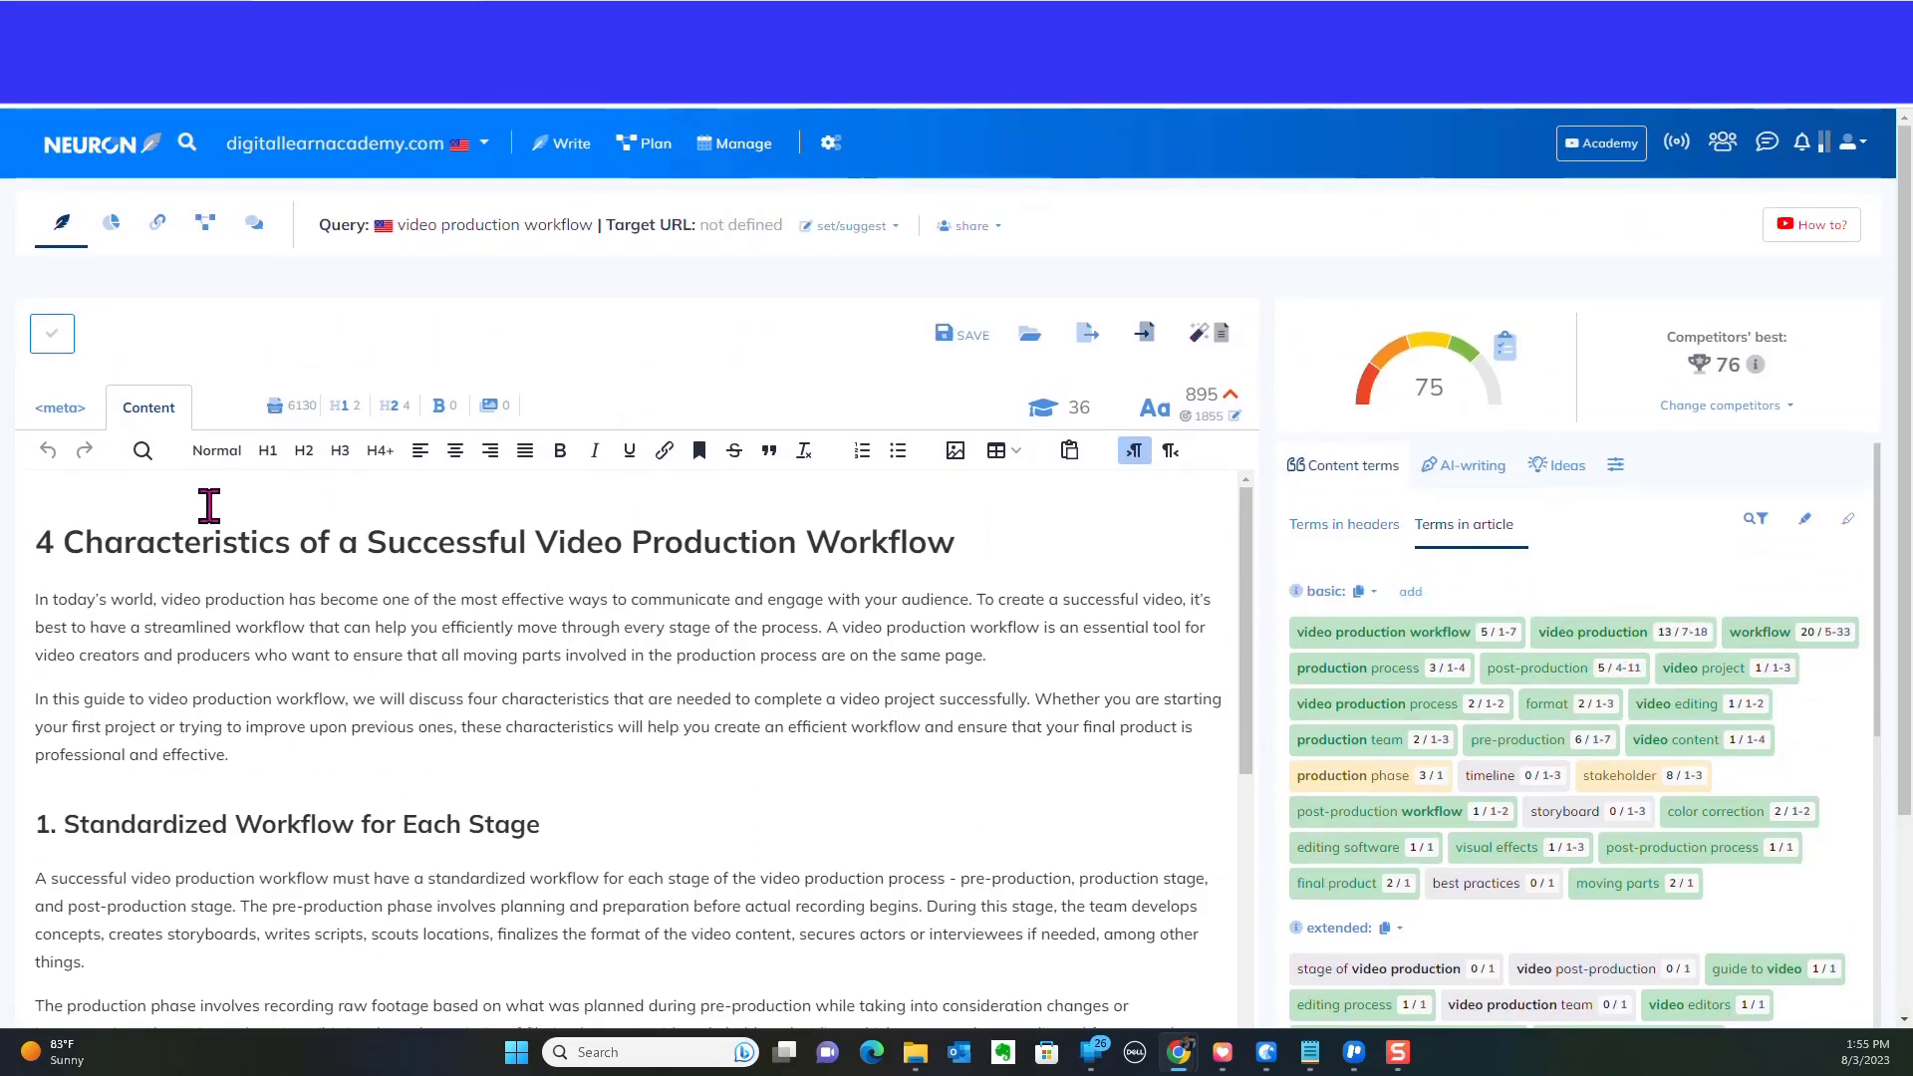
# - Show the article's meta title, description and Google snippet preview
pyautogui.click(60, 407)
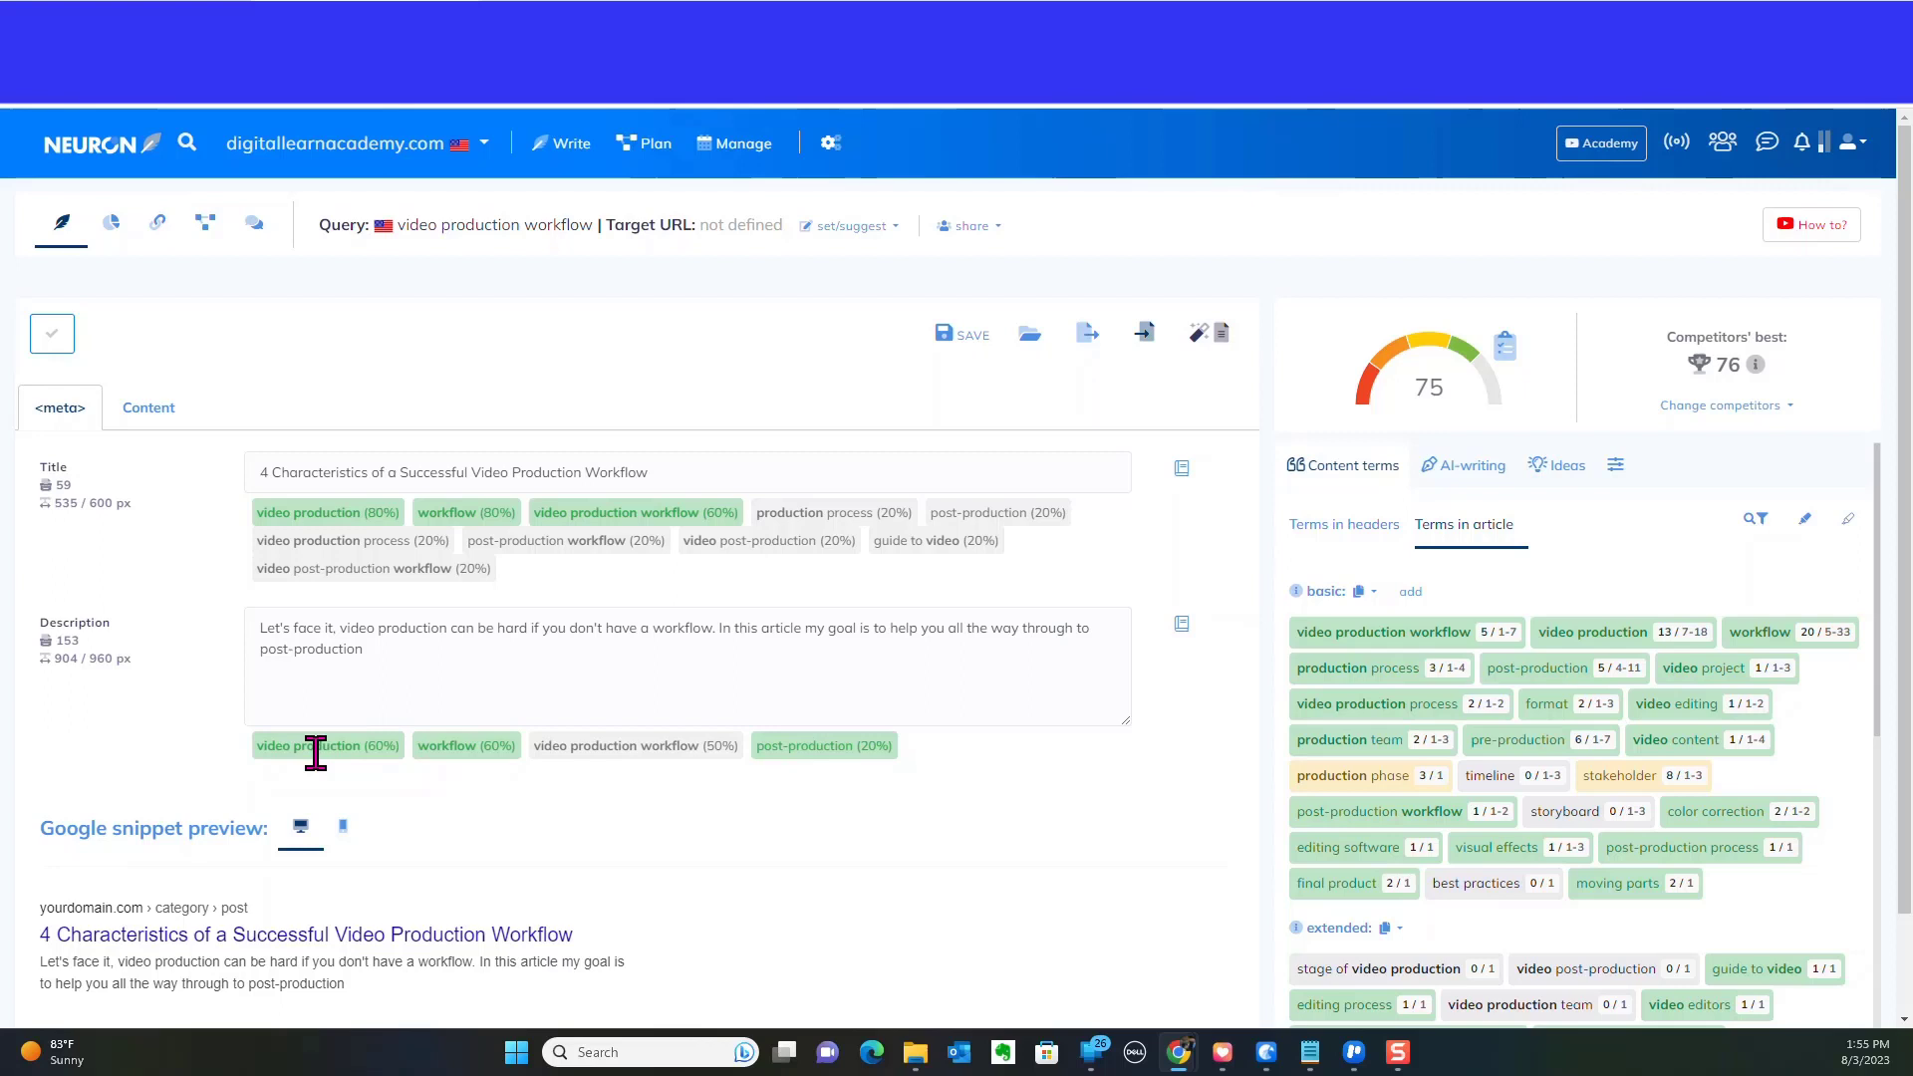
pyautogui.scroll(-1, 755, 814)
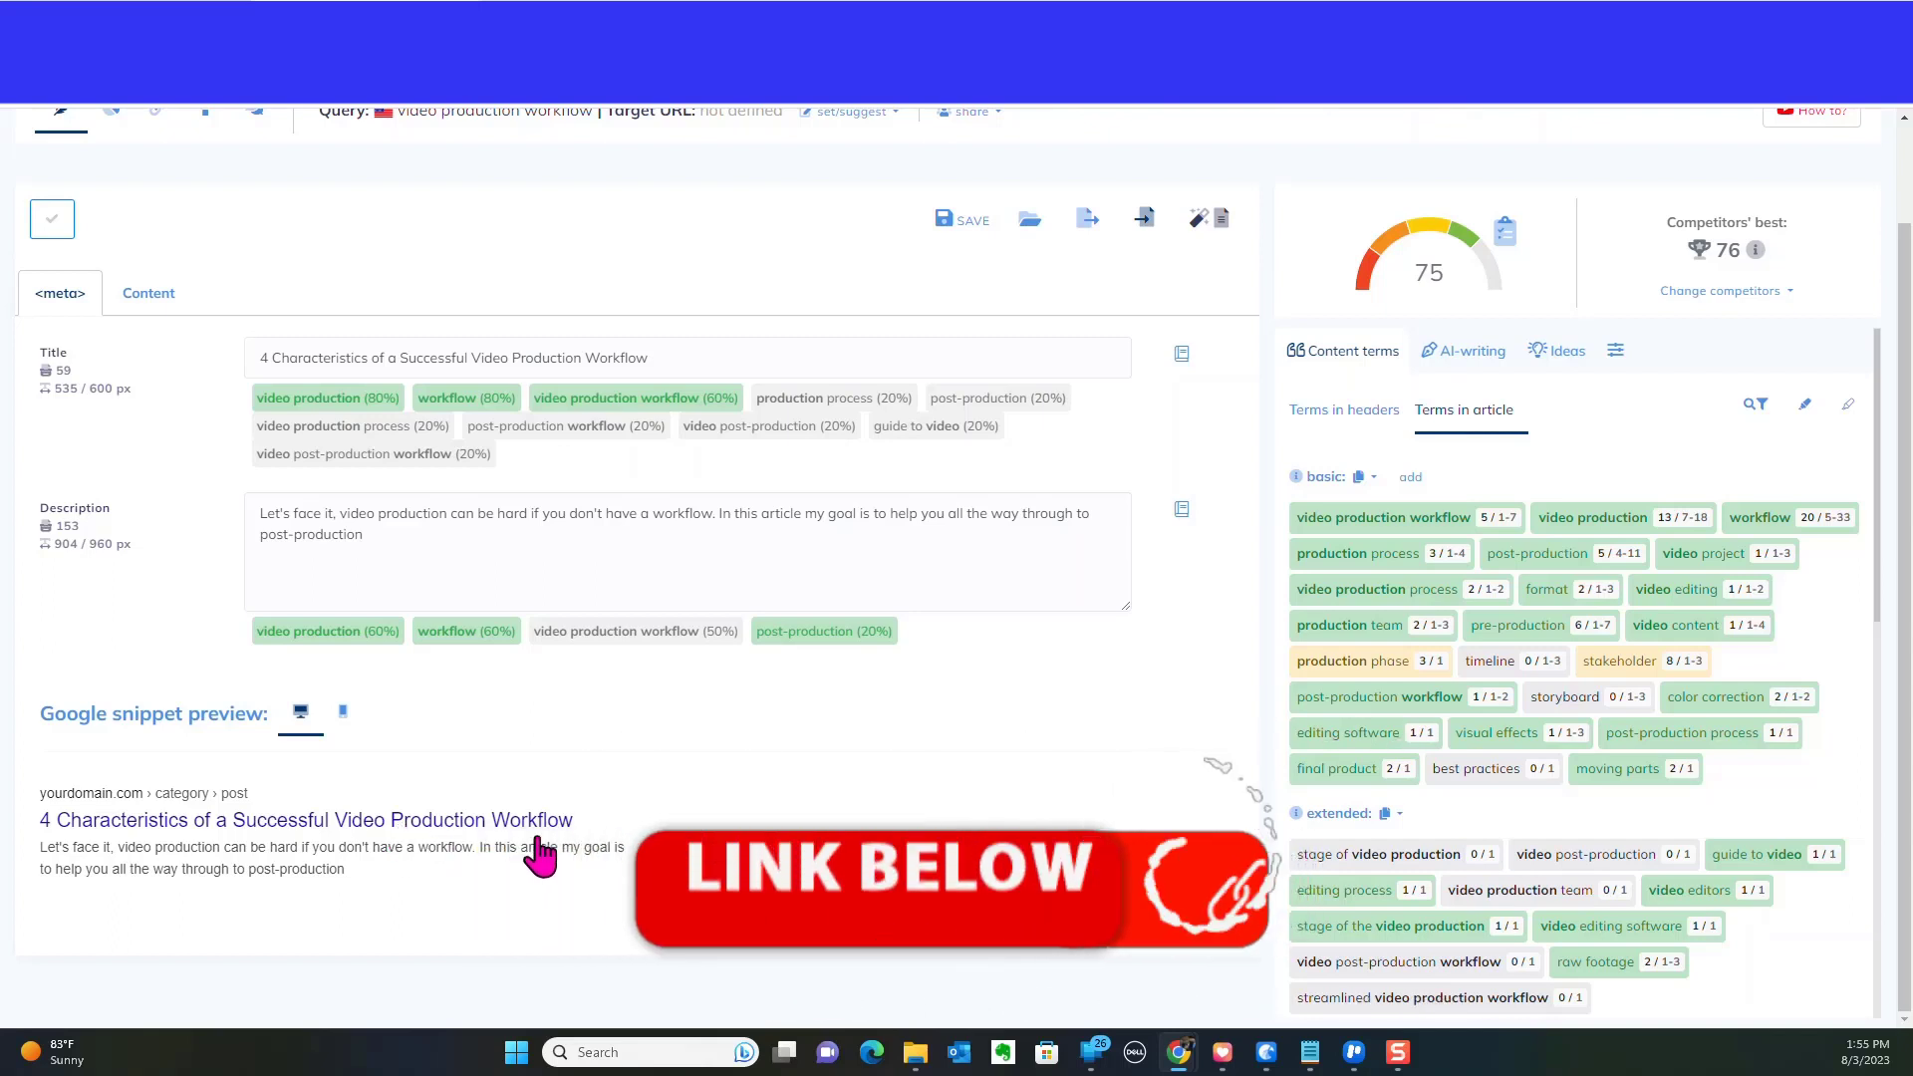
pyautogui.scroll(1, 468, 820)
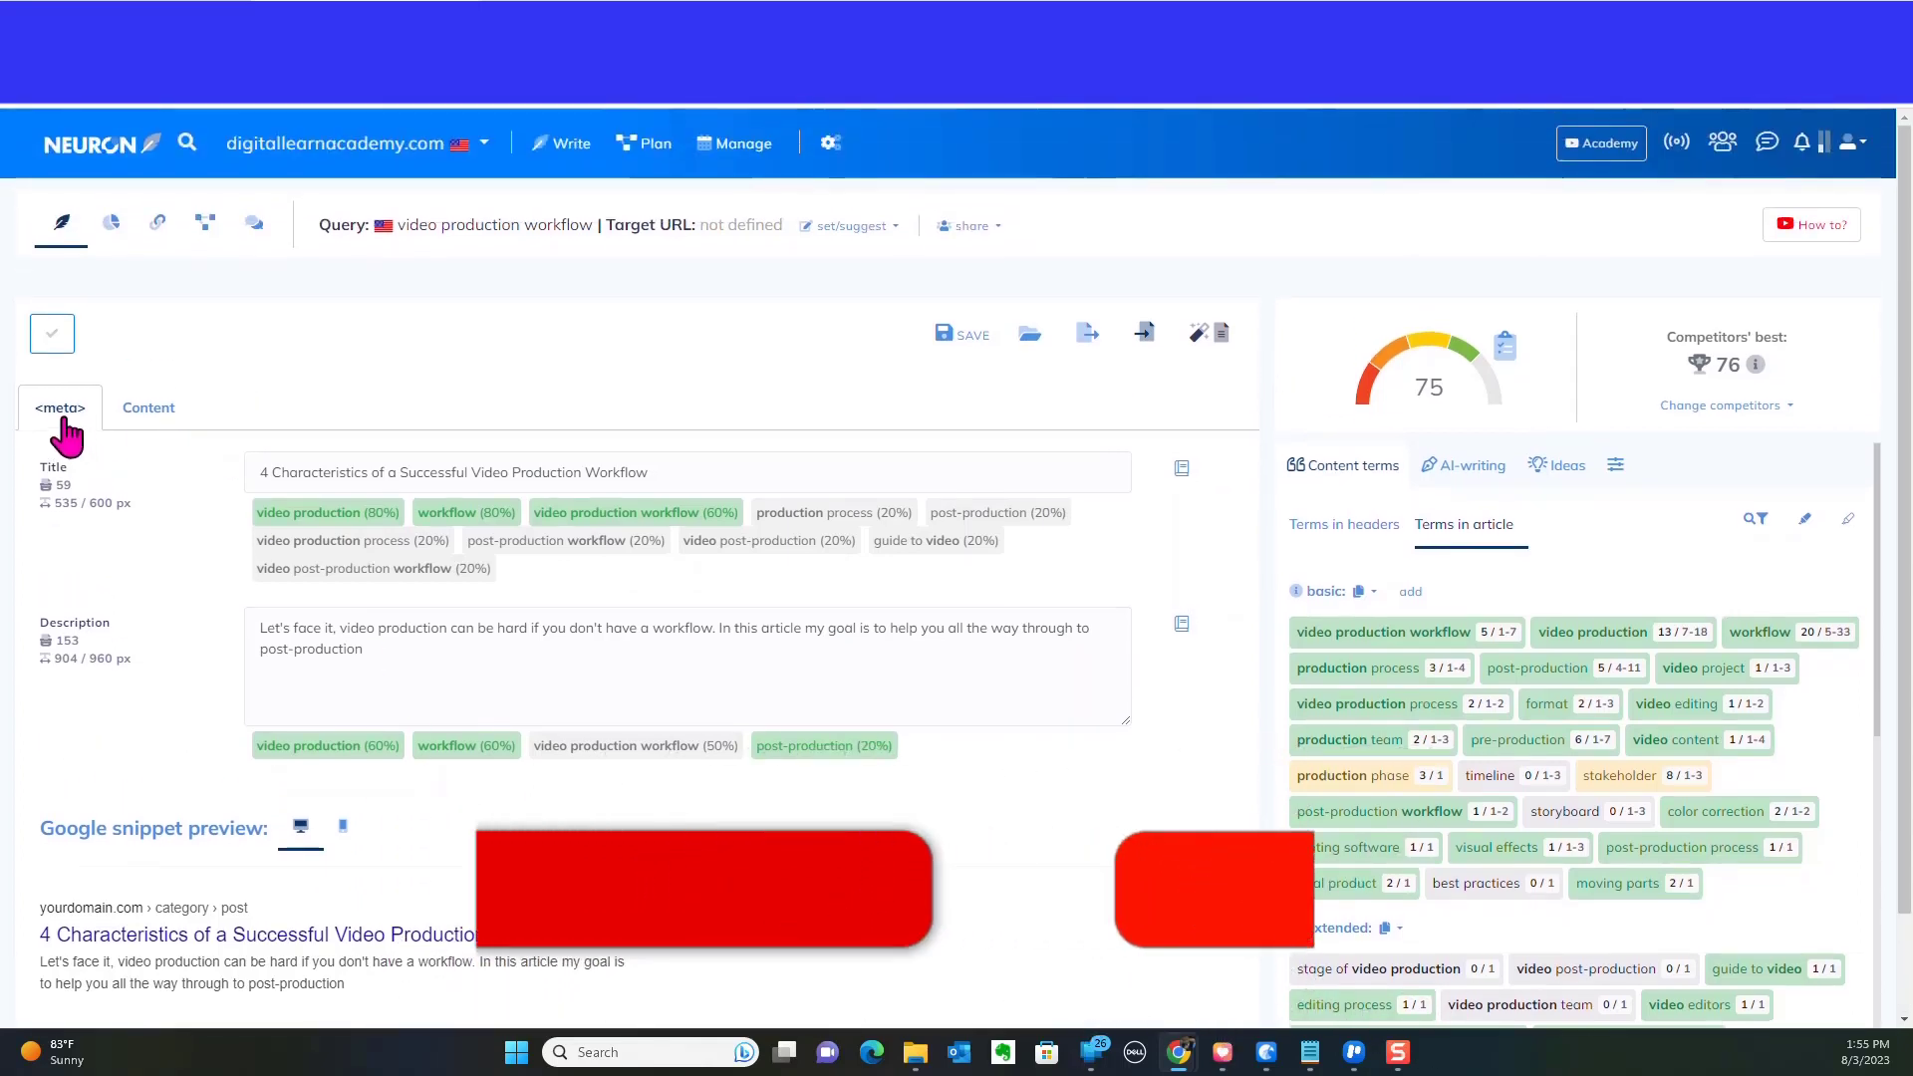
# - Return to the Content tab to view the full article draft
pyautogui.click(172, 423)
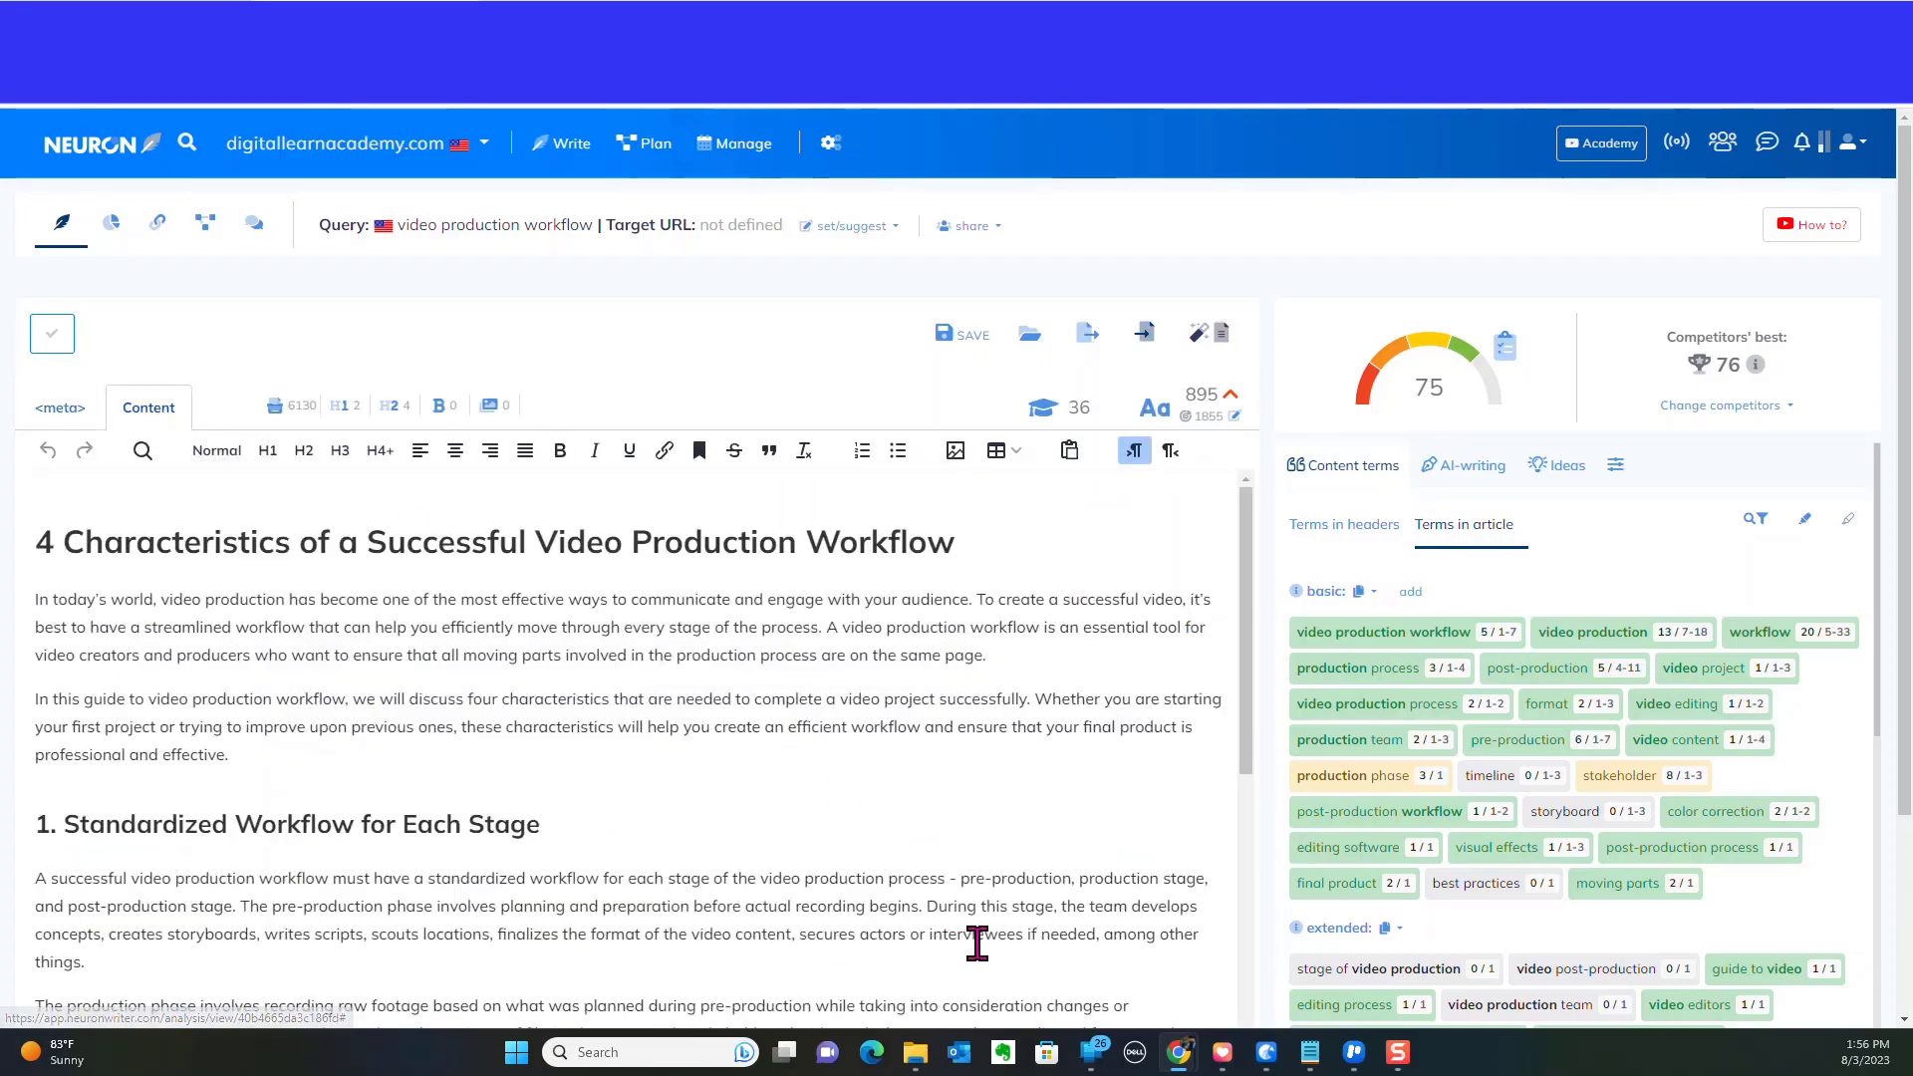
pyautogui.scroll(-10, 1083, 813)
pyautogui.scroll(-3, 1083, 815)
pyautogui.scroll(15, 1049, 814)
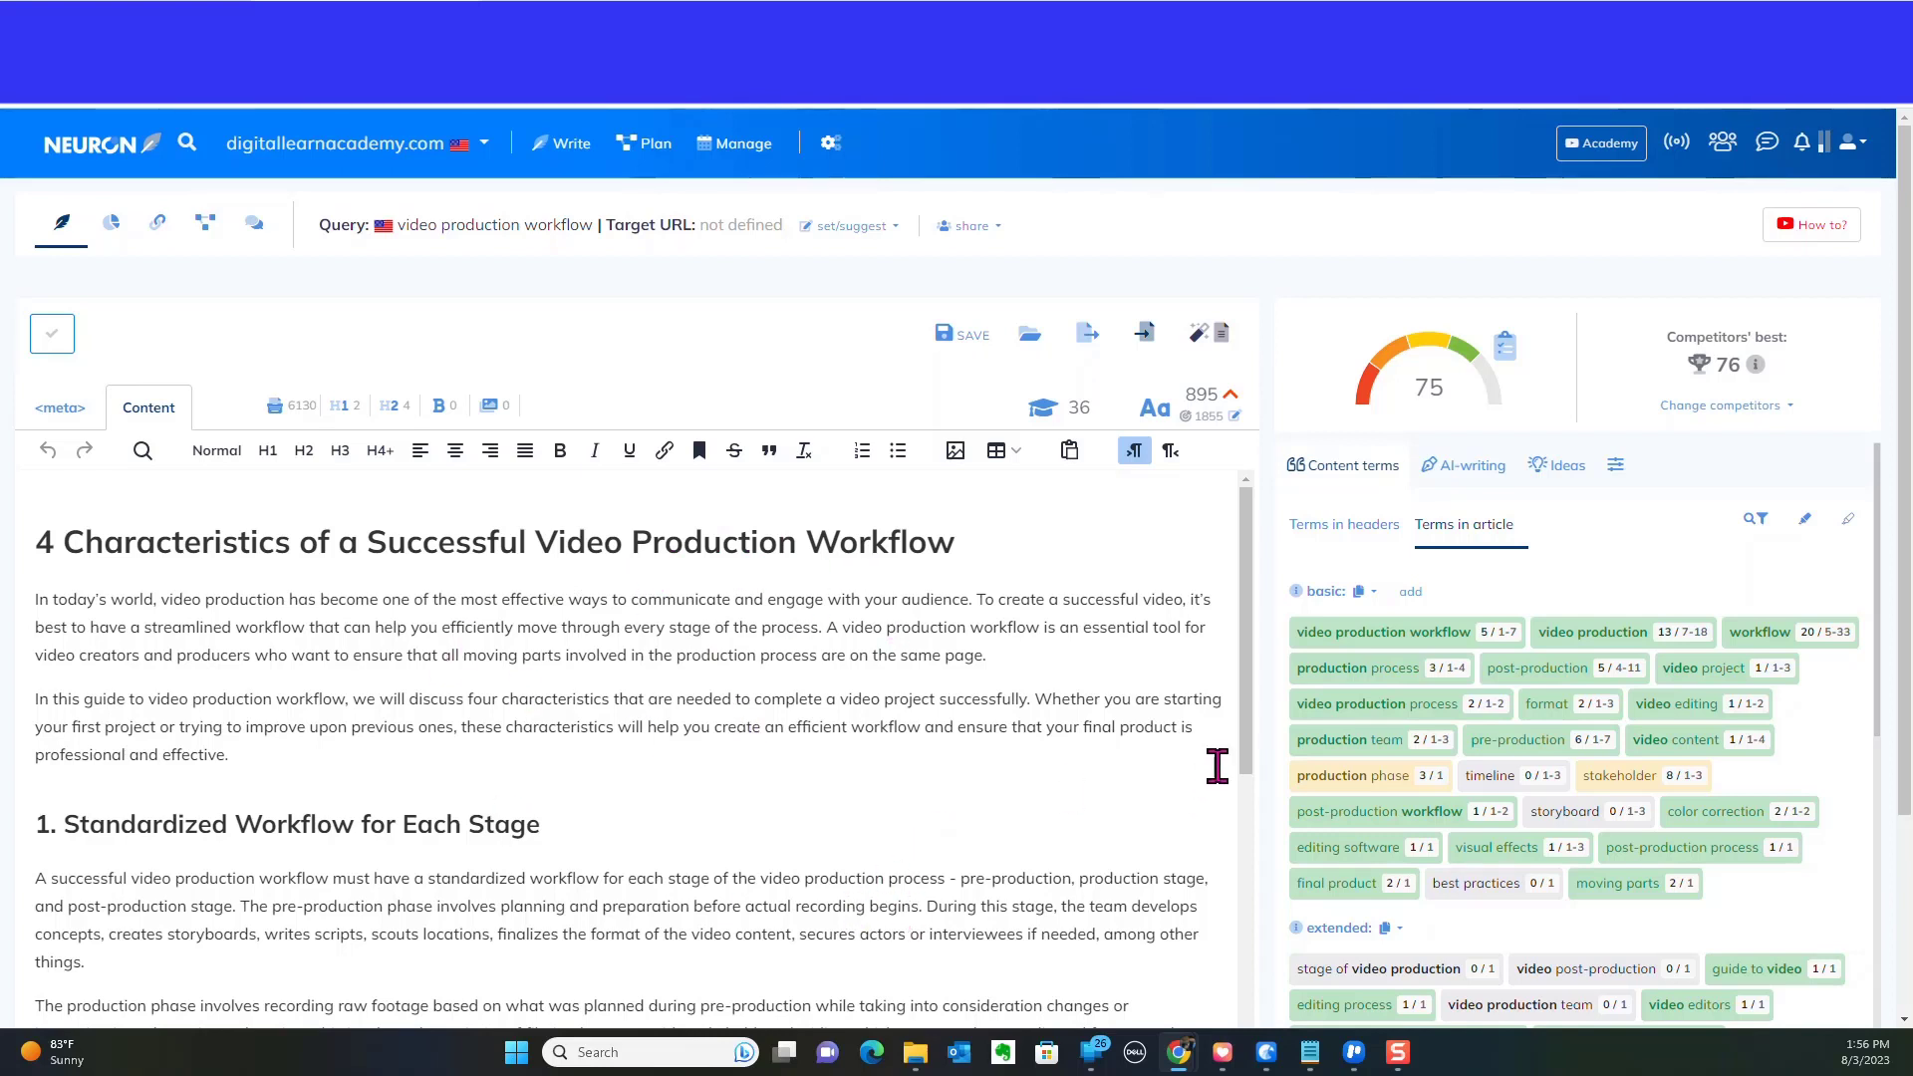
# - Show the AI-writing templates, from Expand text through to Email
pyautogui.click(1453, 473)
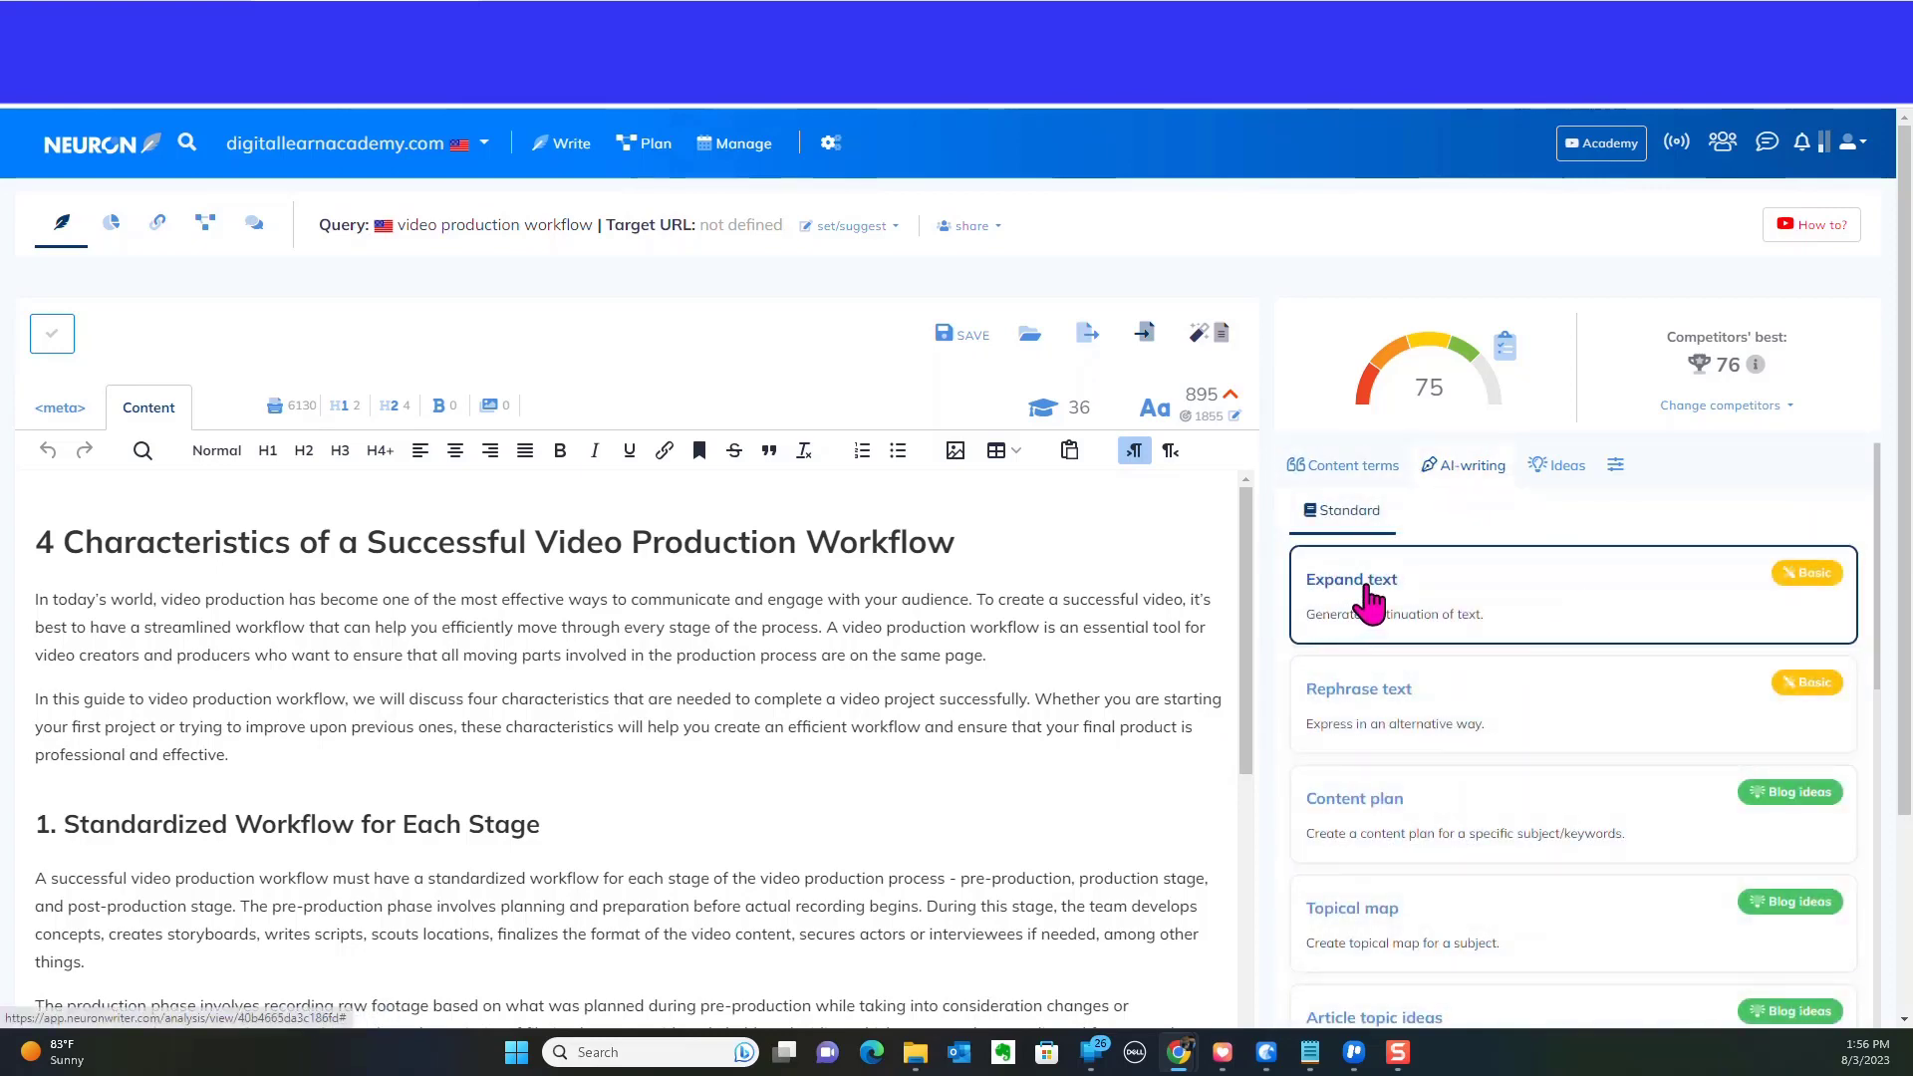
pyautogui.scroll(-2, 1421, 703)
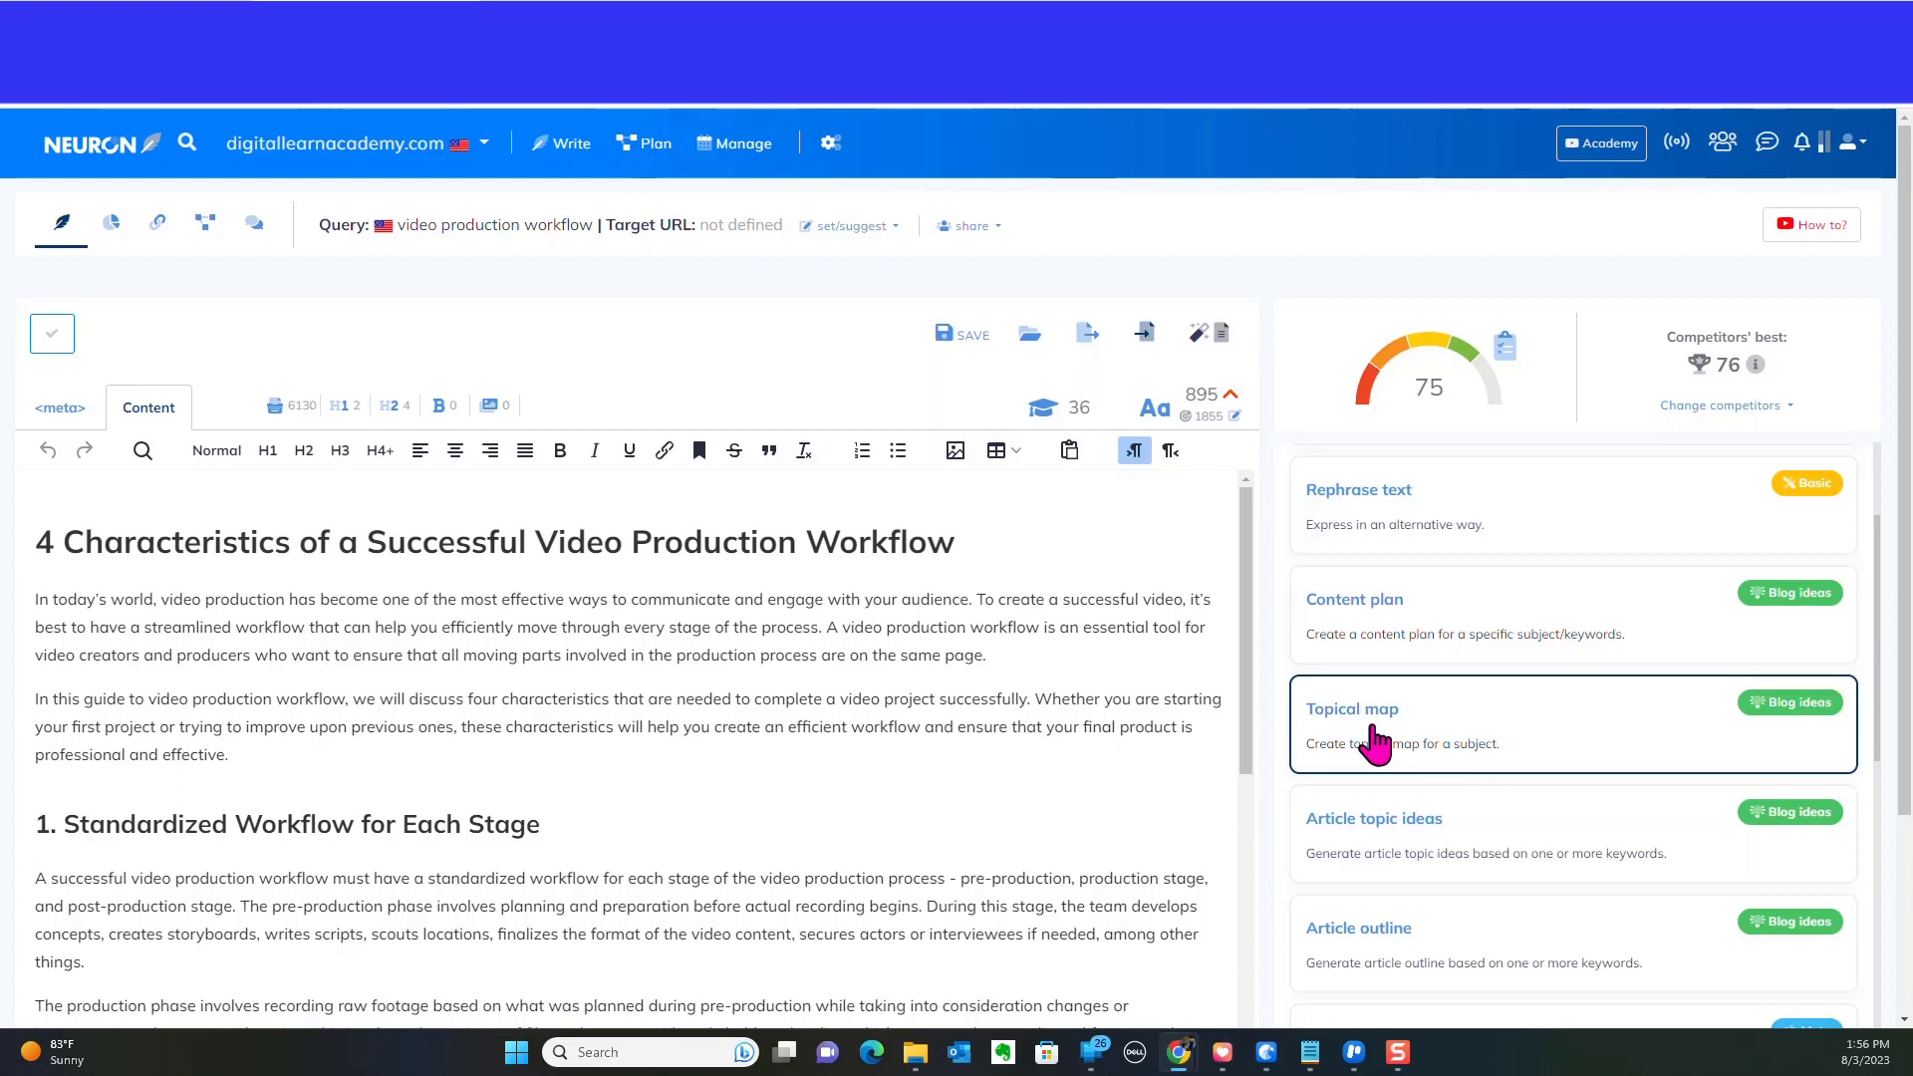
pyautogui.scroll(-2, 1392, 736)
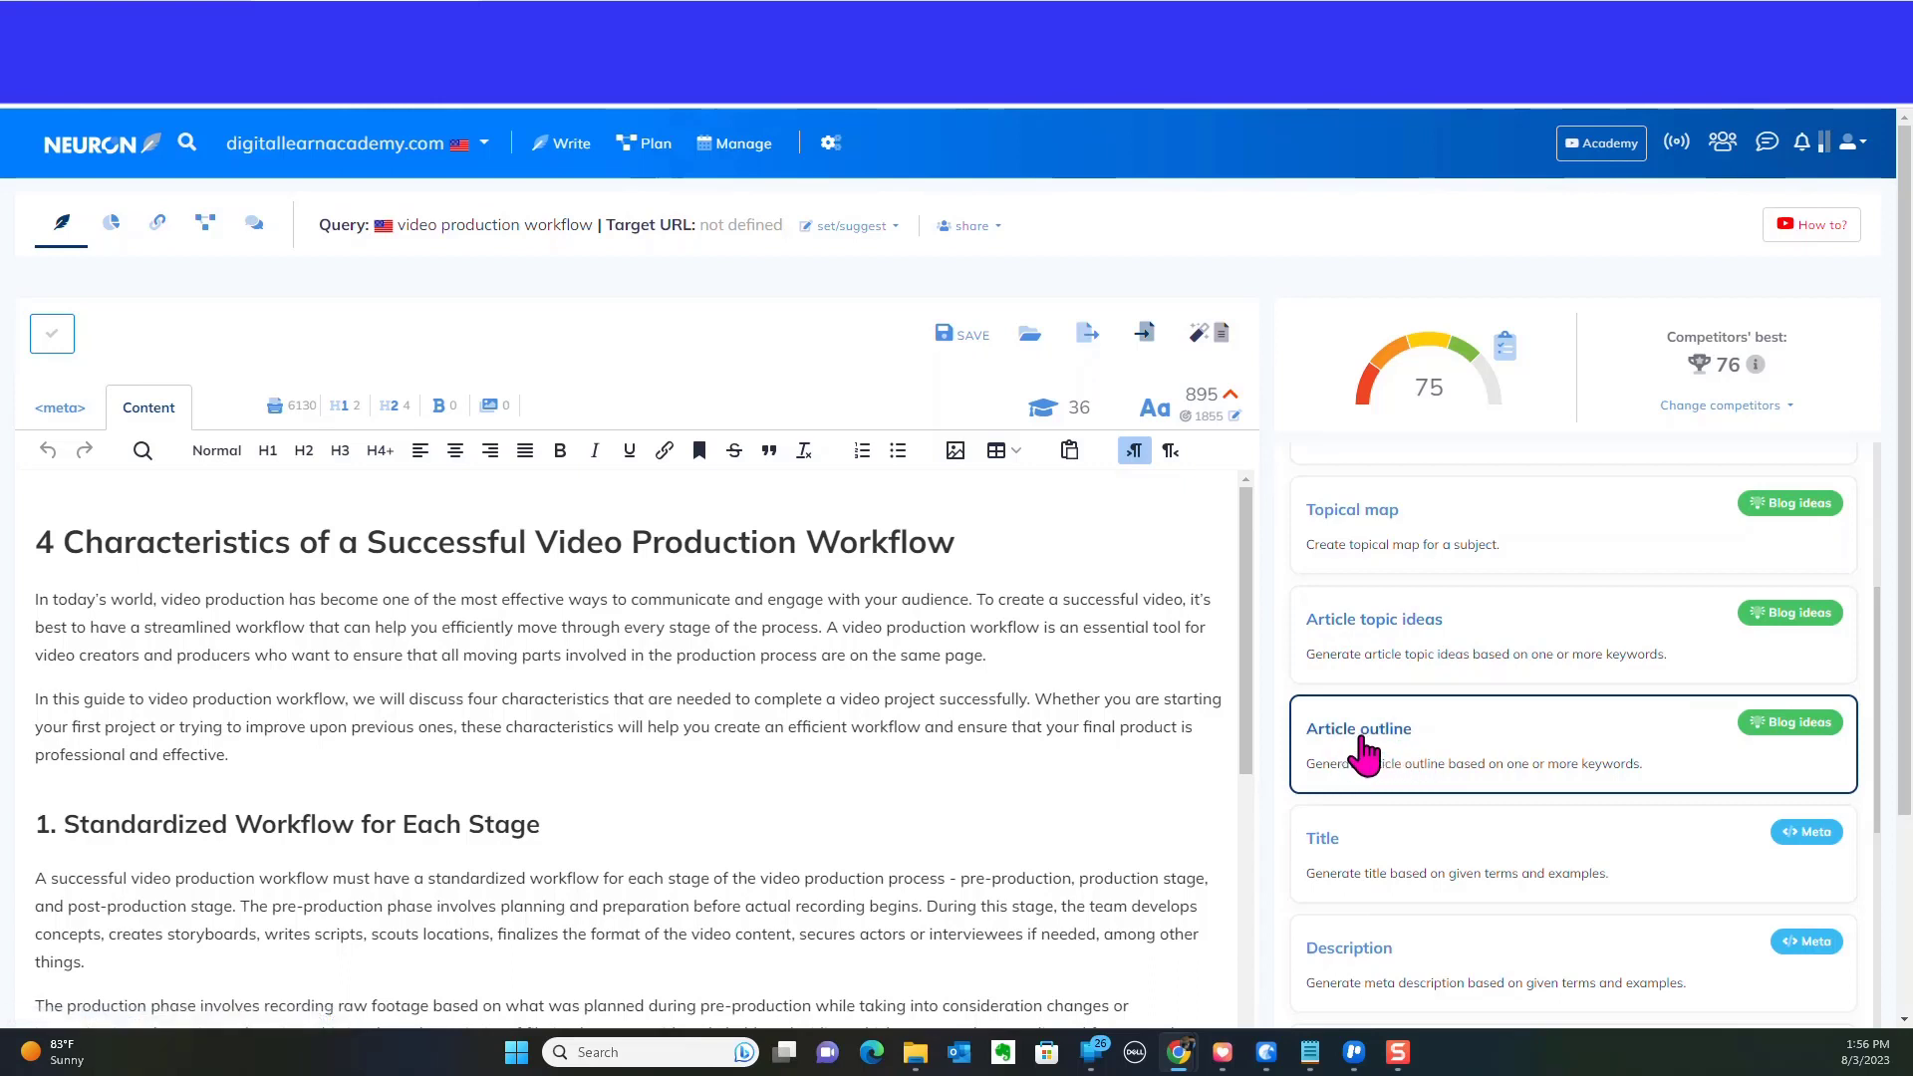
pyautogui.scroll(-3, 1357, 770)
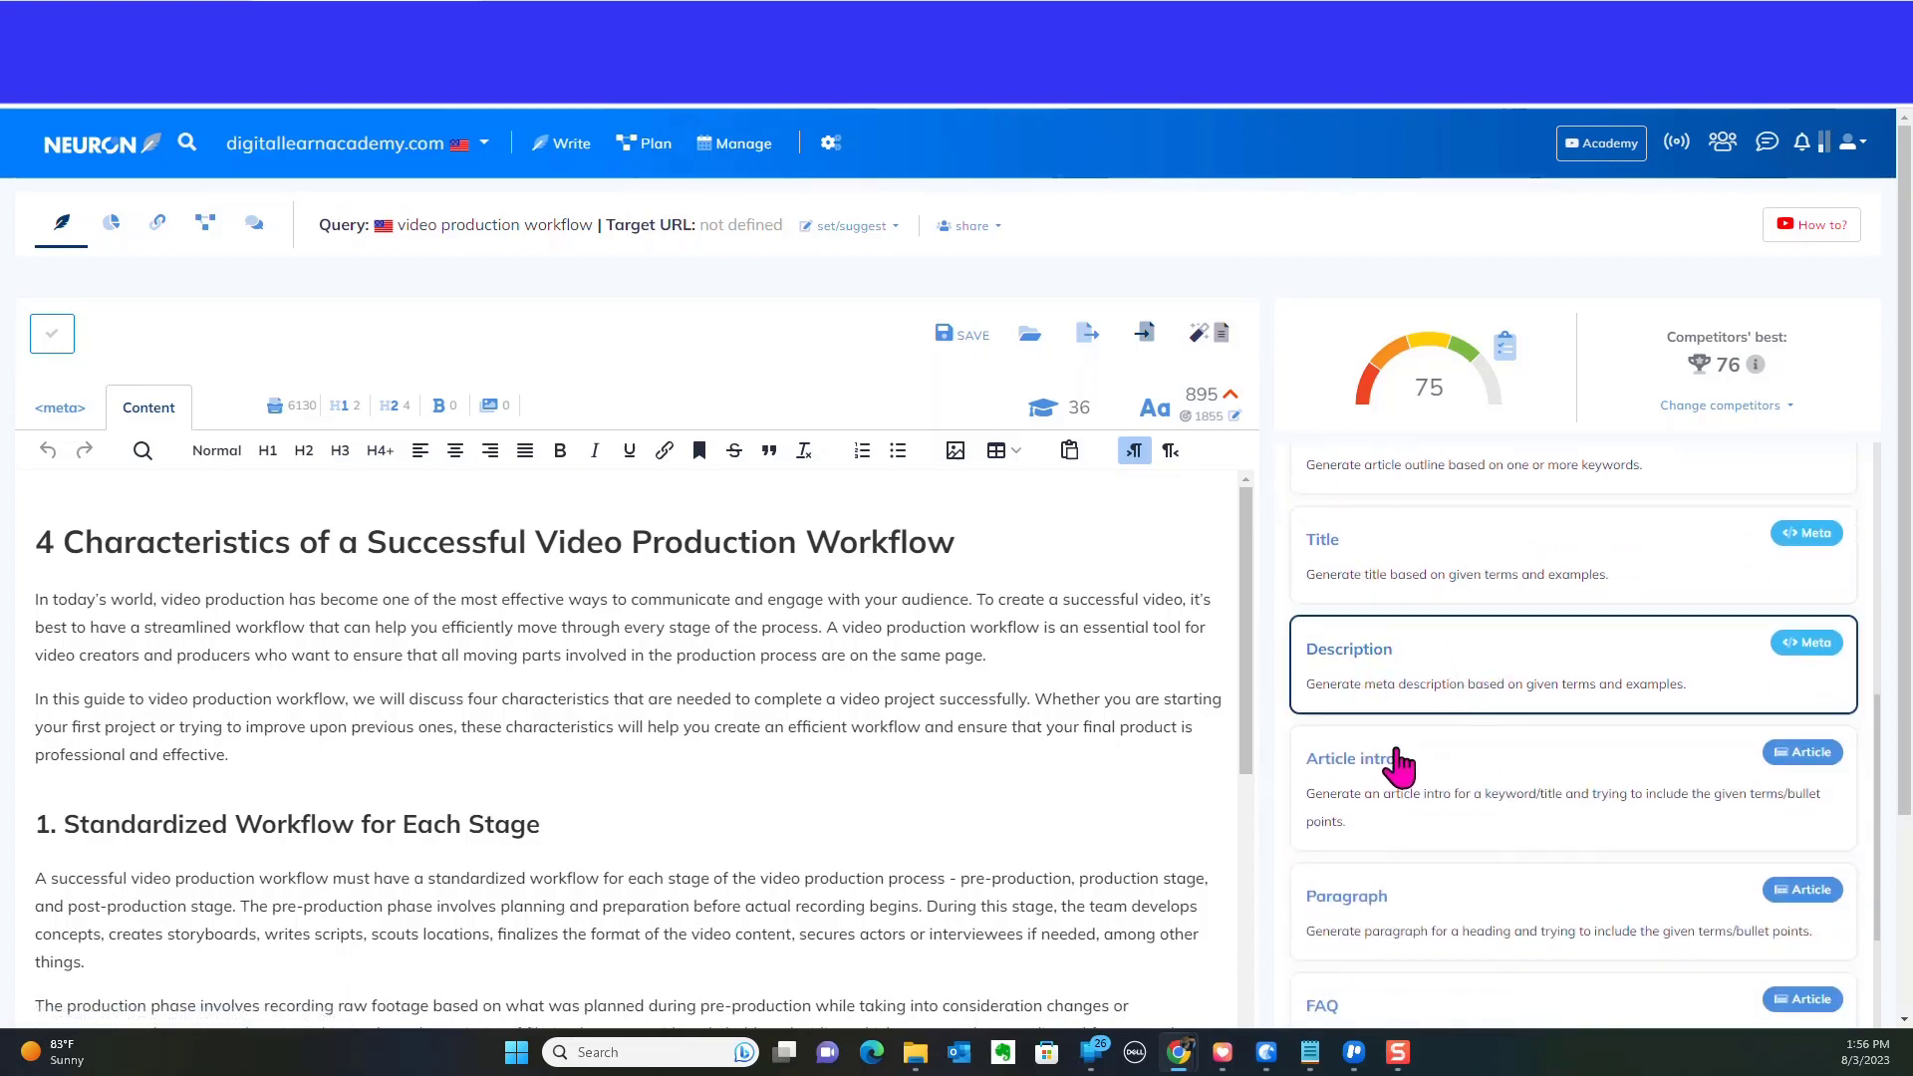
pyautogui.scroll(-1, 1396, 768)
pyautogui.scroll(-3, 1409, 765)
pyautogui.scroll(-1, 1409, 765)
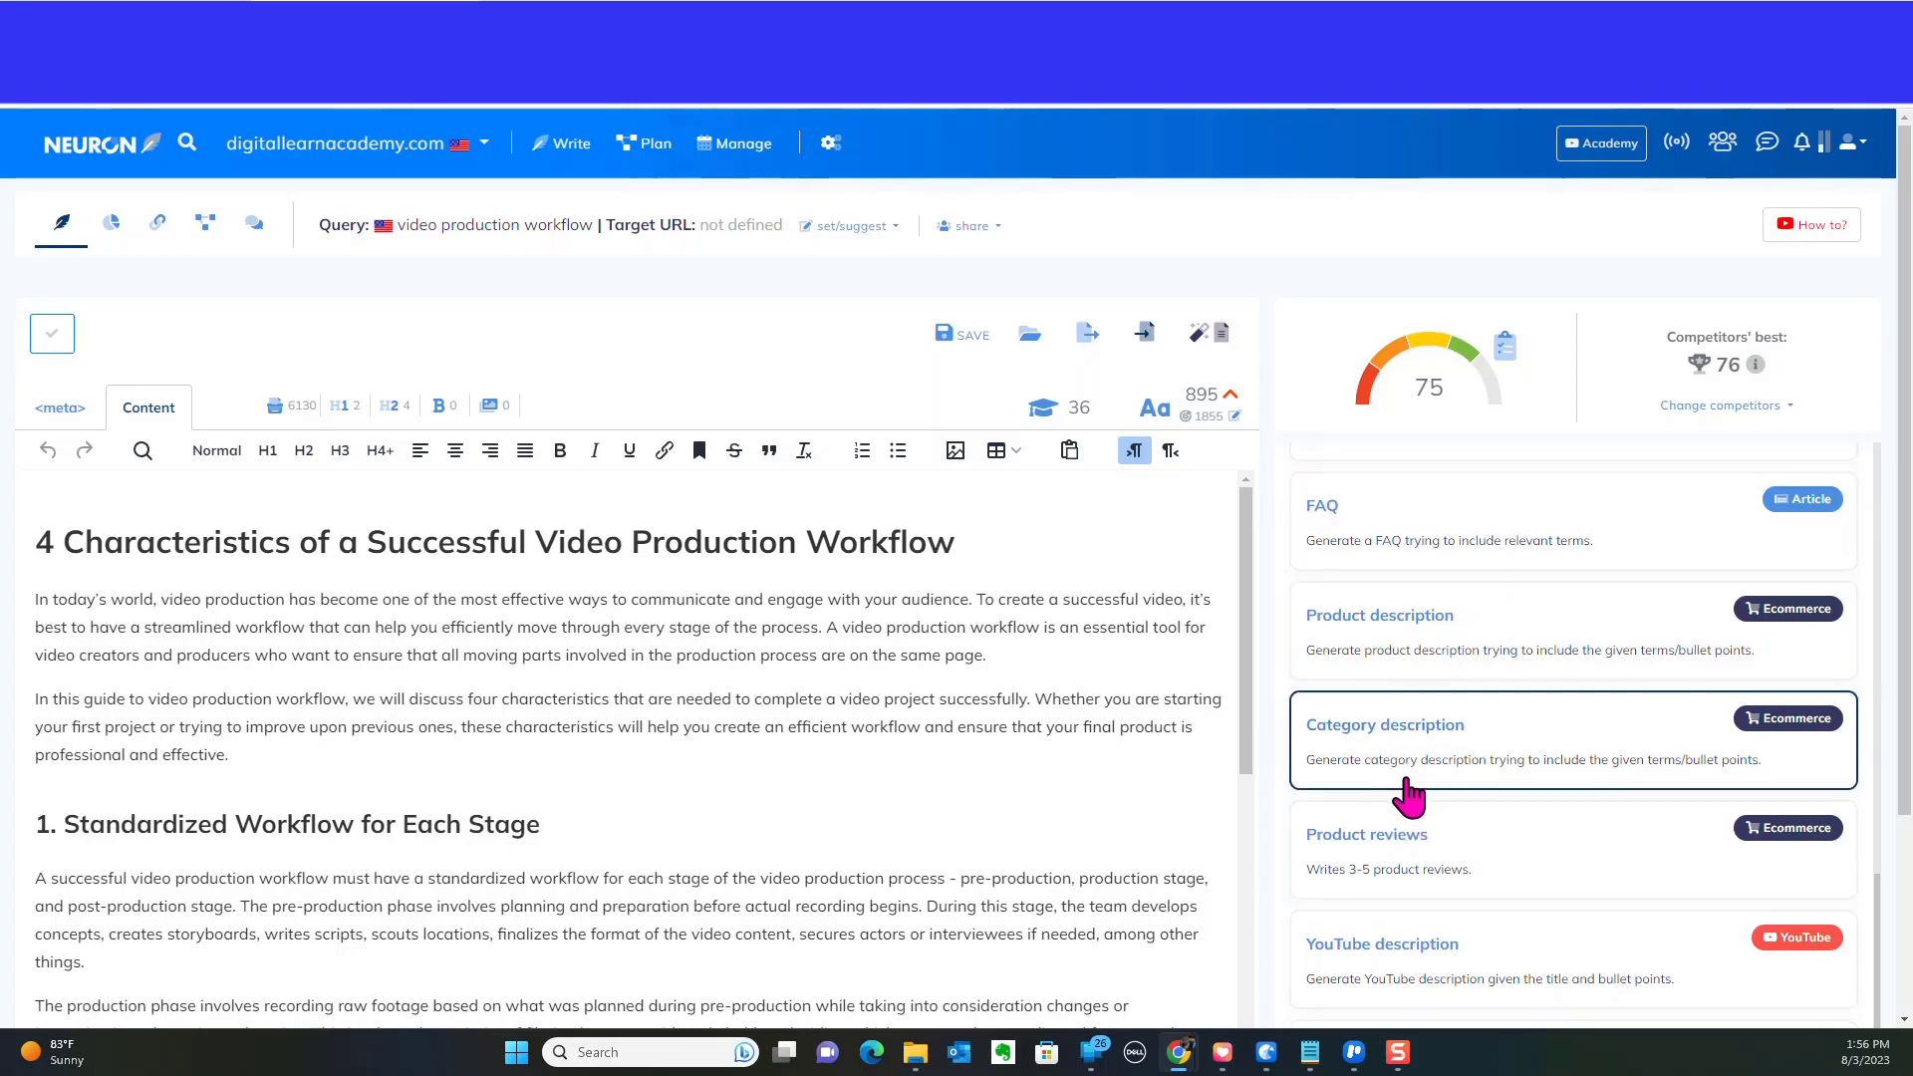
pyautogui.scroll(-1, 1408, 777)
pyautogui.scroll(-2, 1427, 793)
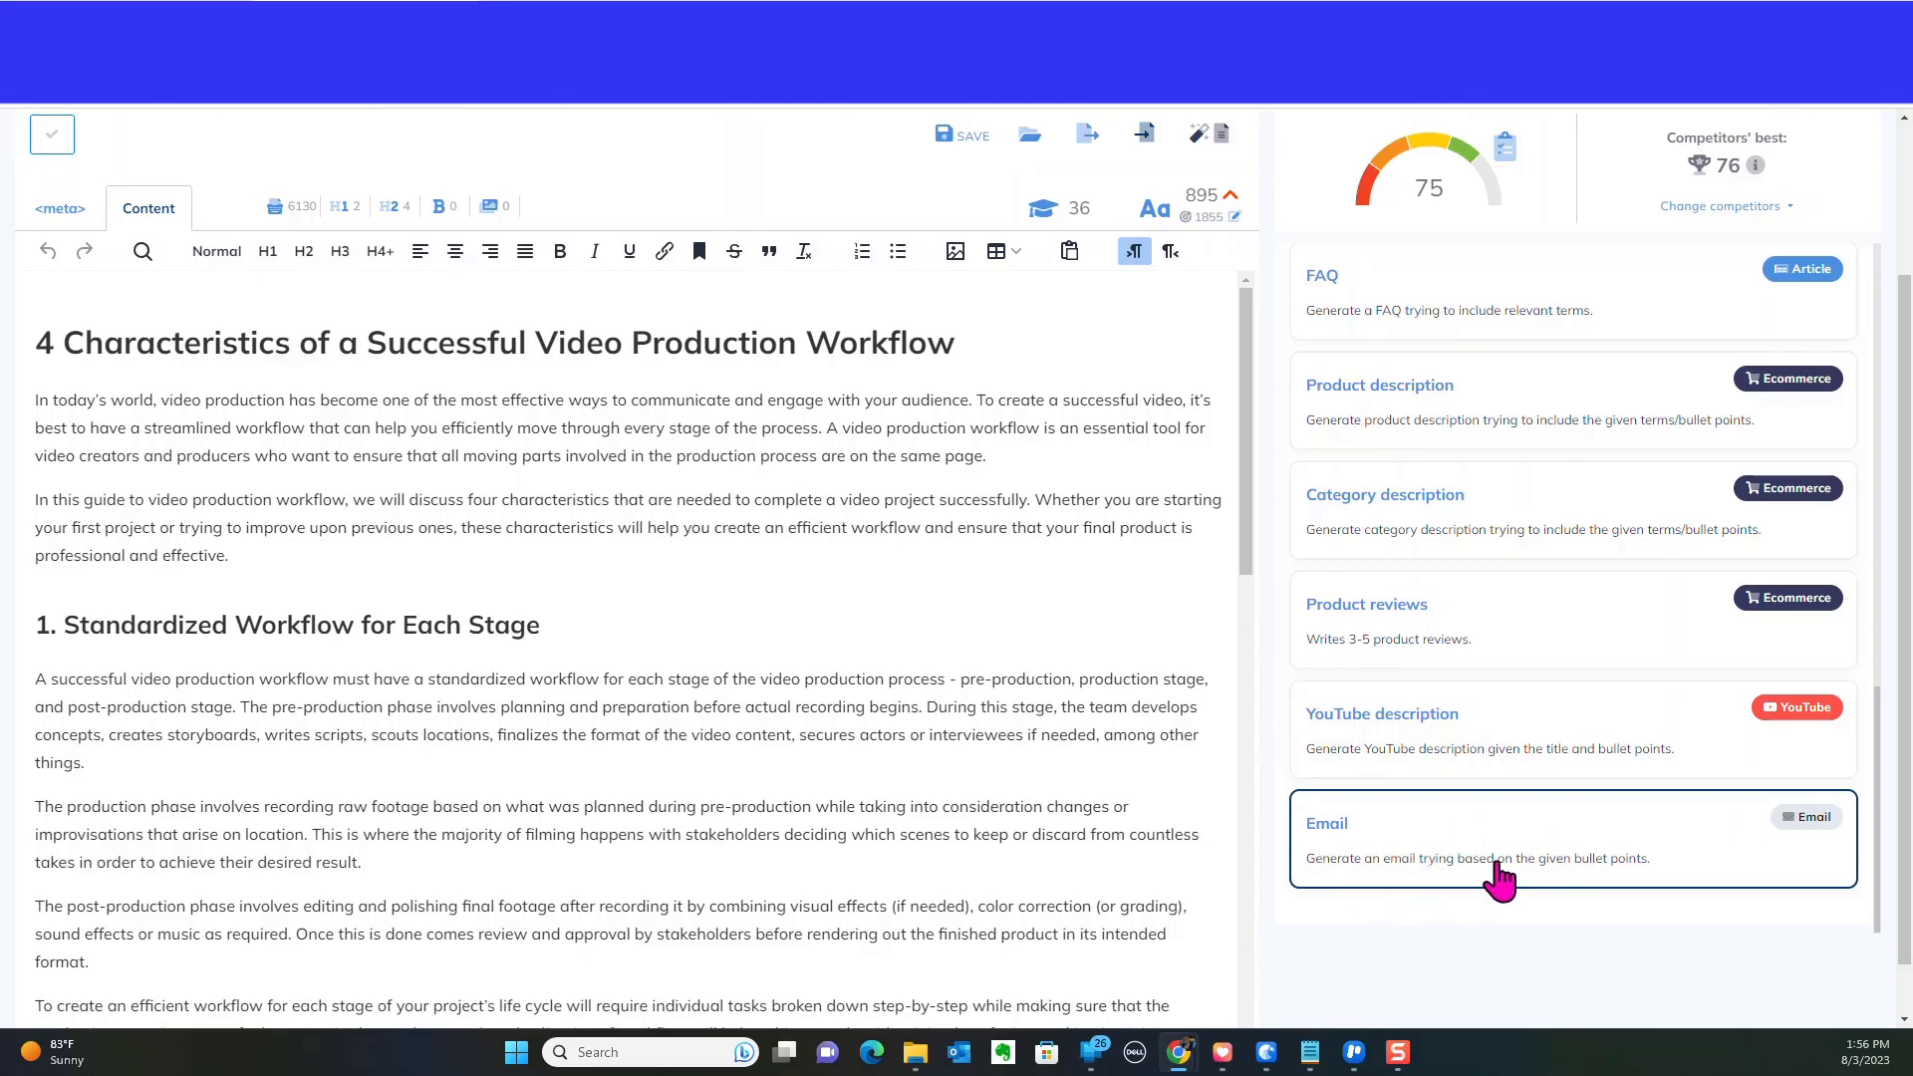
pyautogui.scroll(2, 1515, 826)
pyautogui.scroll(5, 1515, 827)
pyautogui.scroll(5, 1521, 829)
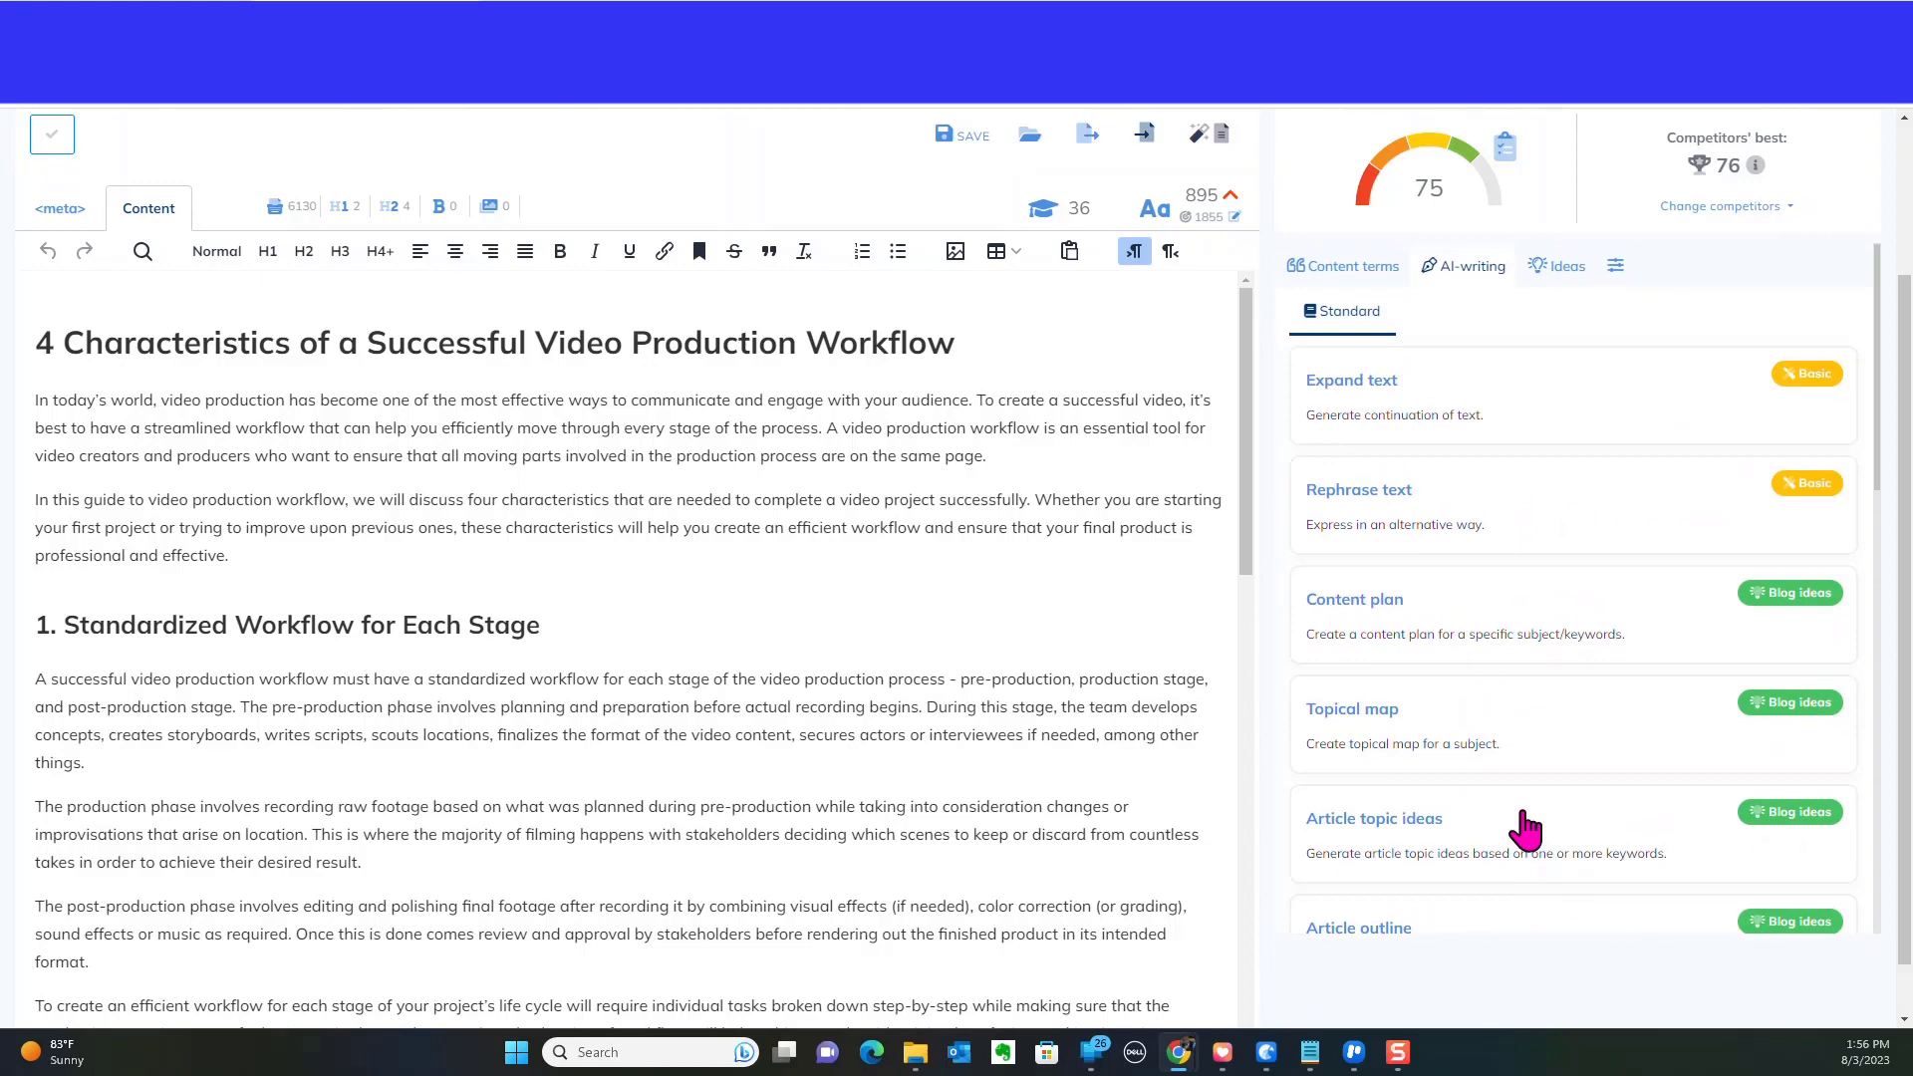
pyautogui.scroll(2, 1469, 575)
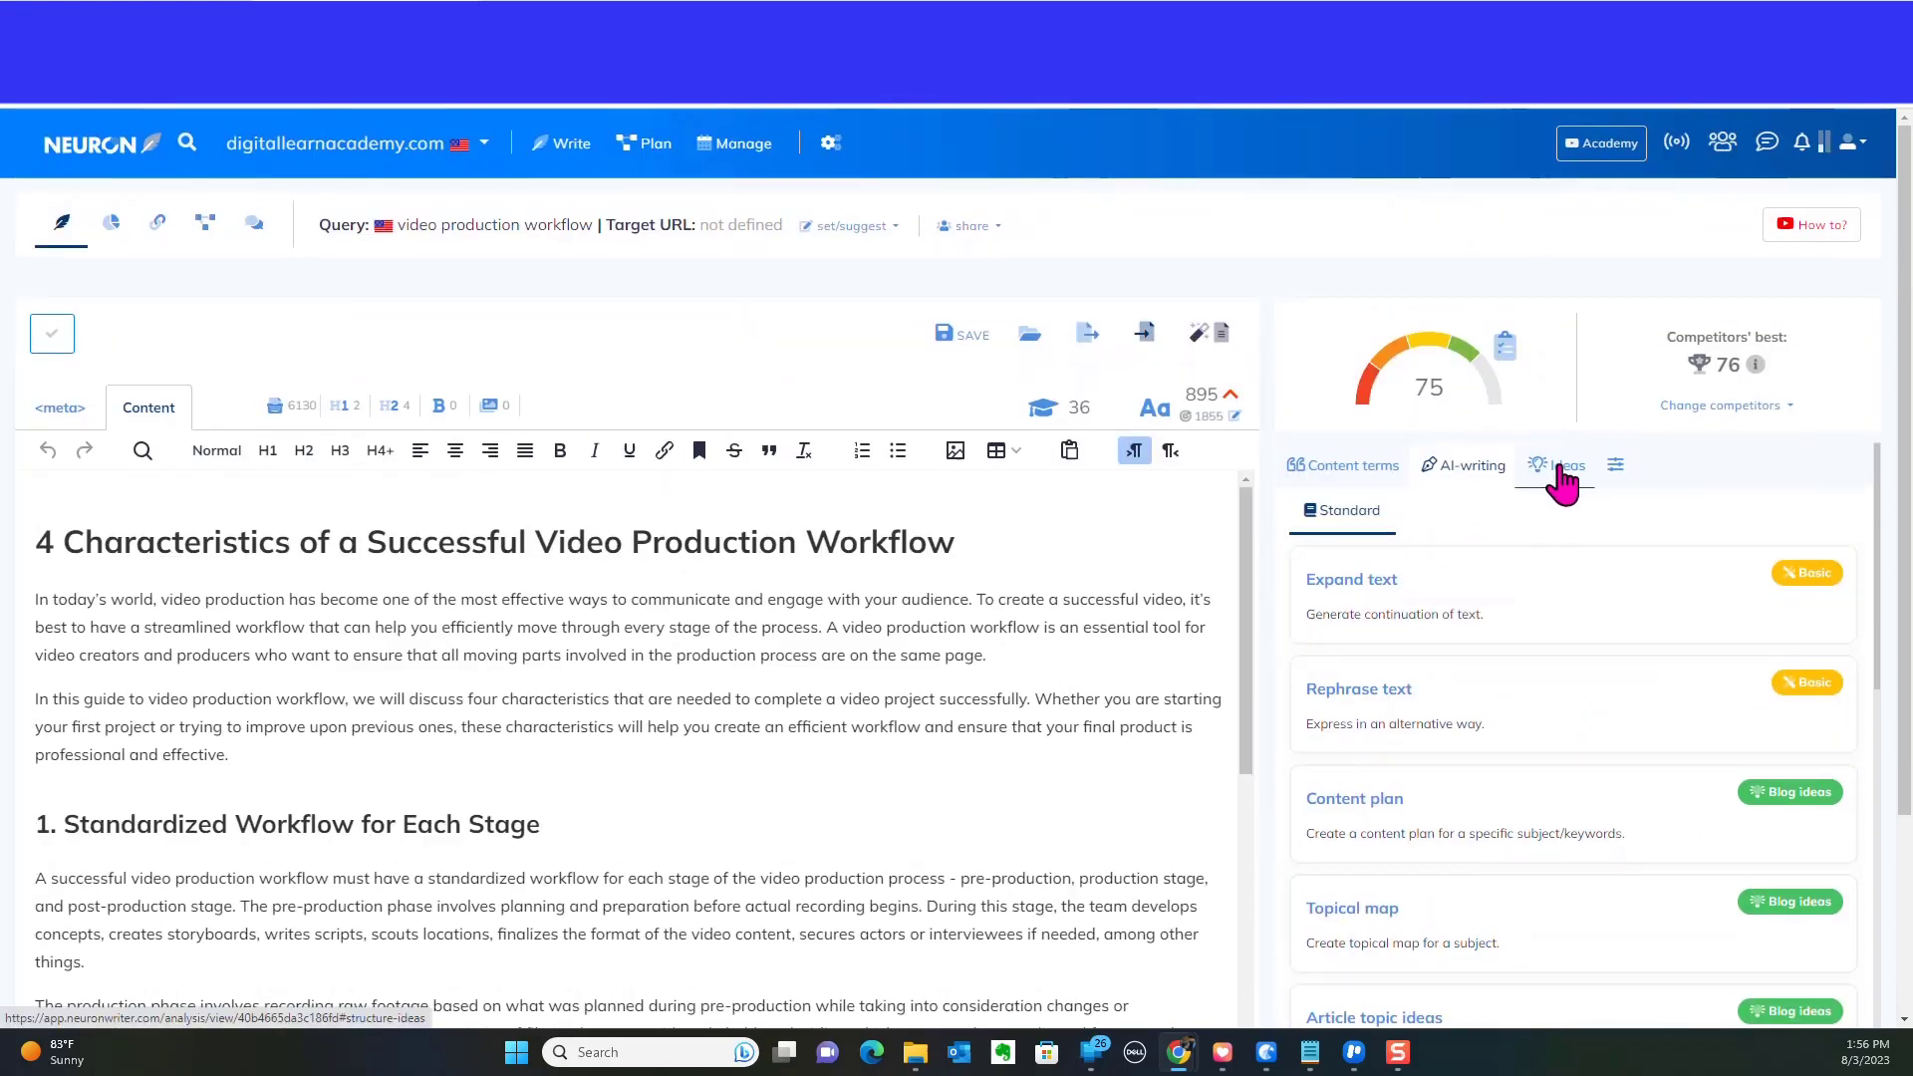
# - Show content ideas and expand the 21 questions to answer about video production workflow
pyautogui.click(1561, 475)
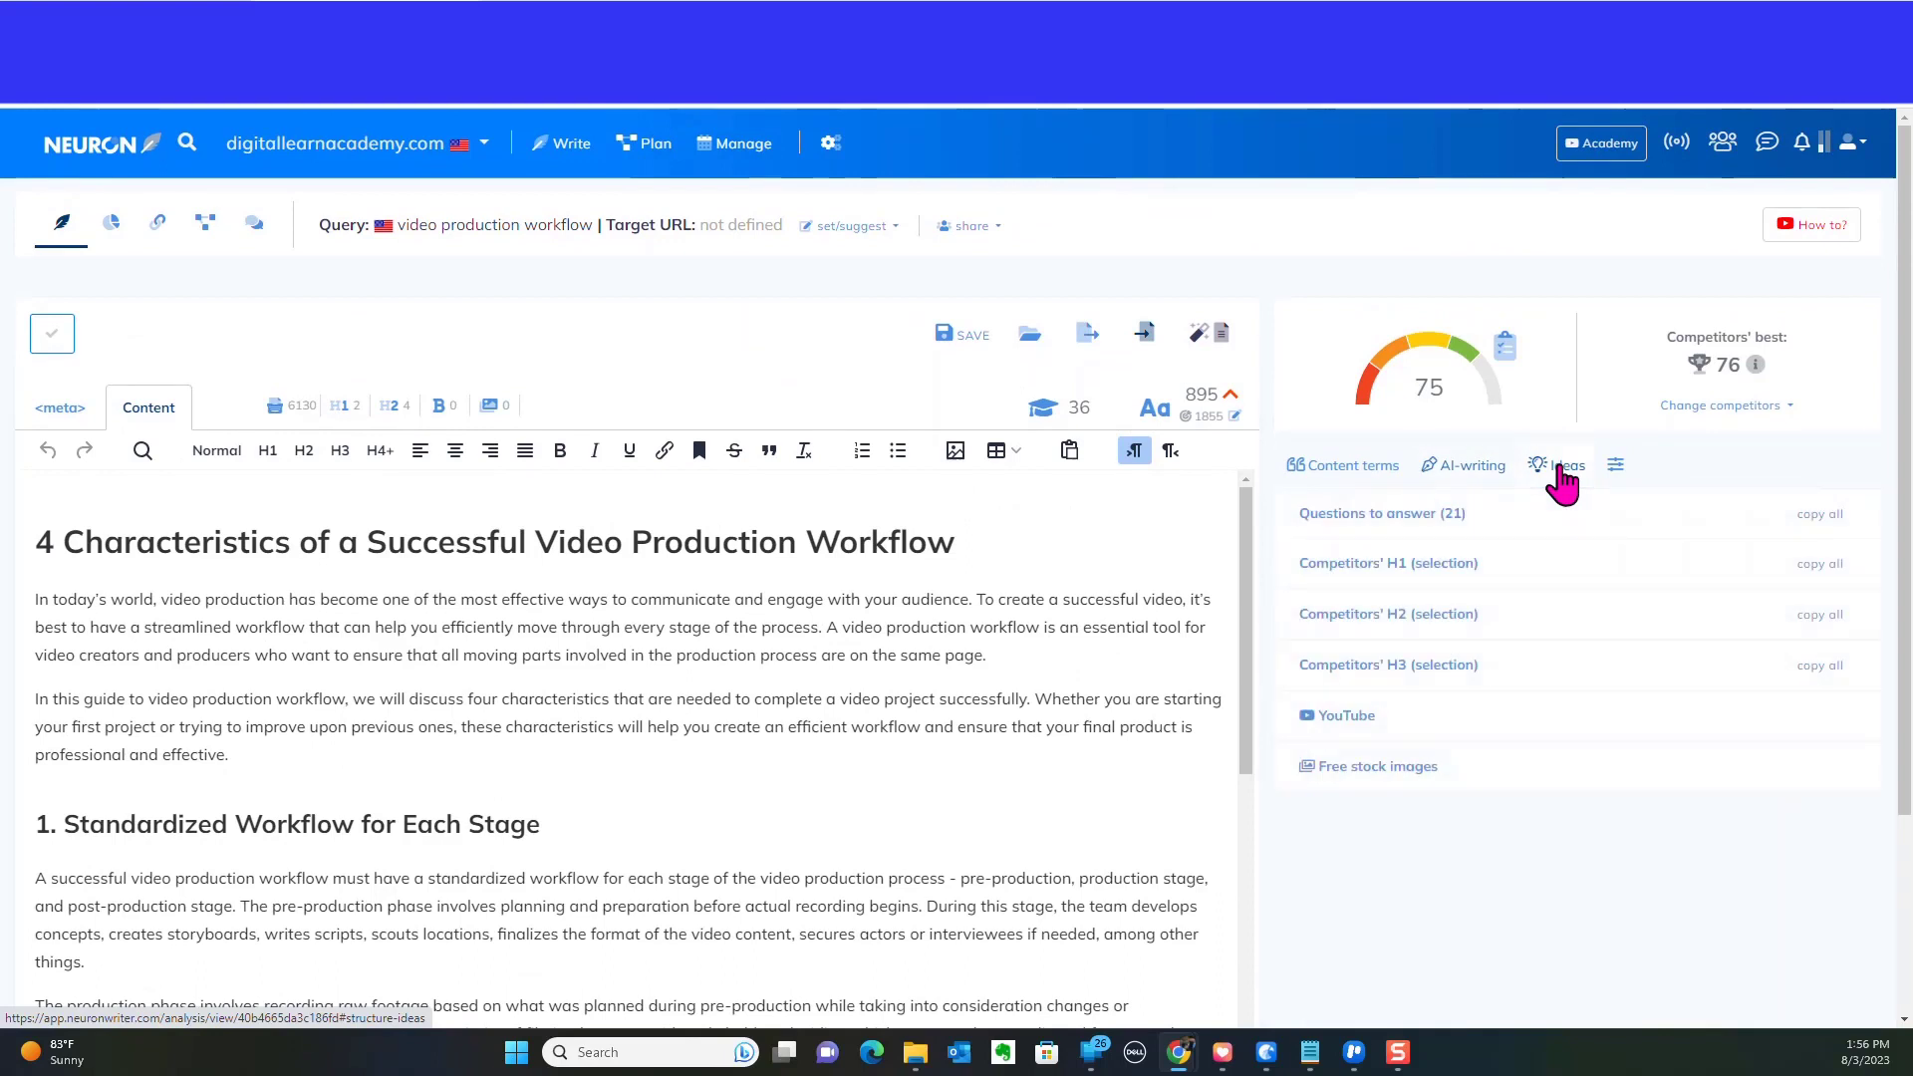
pyautogui.click(1374, 524)
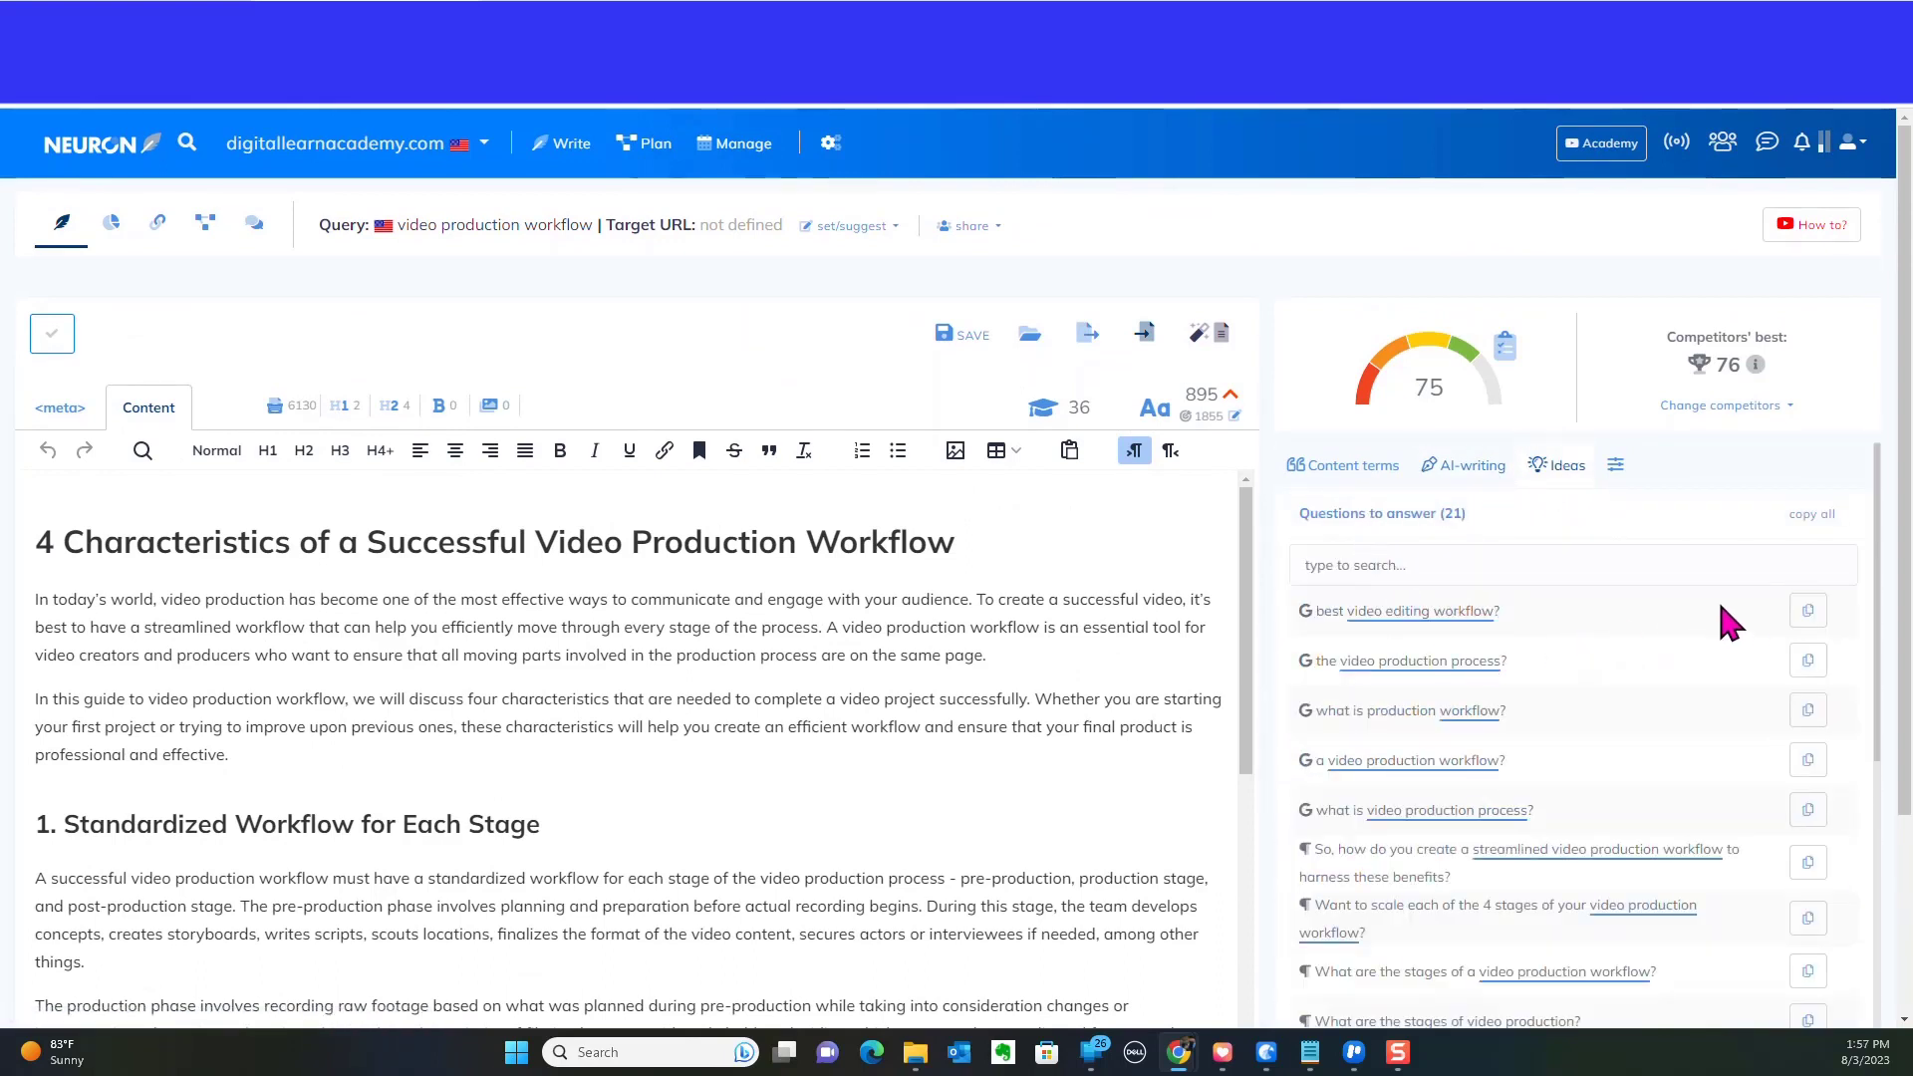
pyautogui.scroll(-2, 1650, 599)
pyautogui.scroll(-2, 1651, 601)
pyautogui.scroll(-3, 1650, 603)
pyautogui.scroll(5, 1652, 602)
pyautogui.scroll(2, 1655, 611)
pyautogui.scroll(-3, 1628, 690)
pyautogui.scroll(-3, 1629, 690)
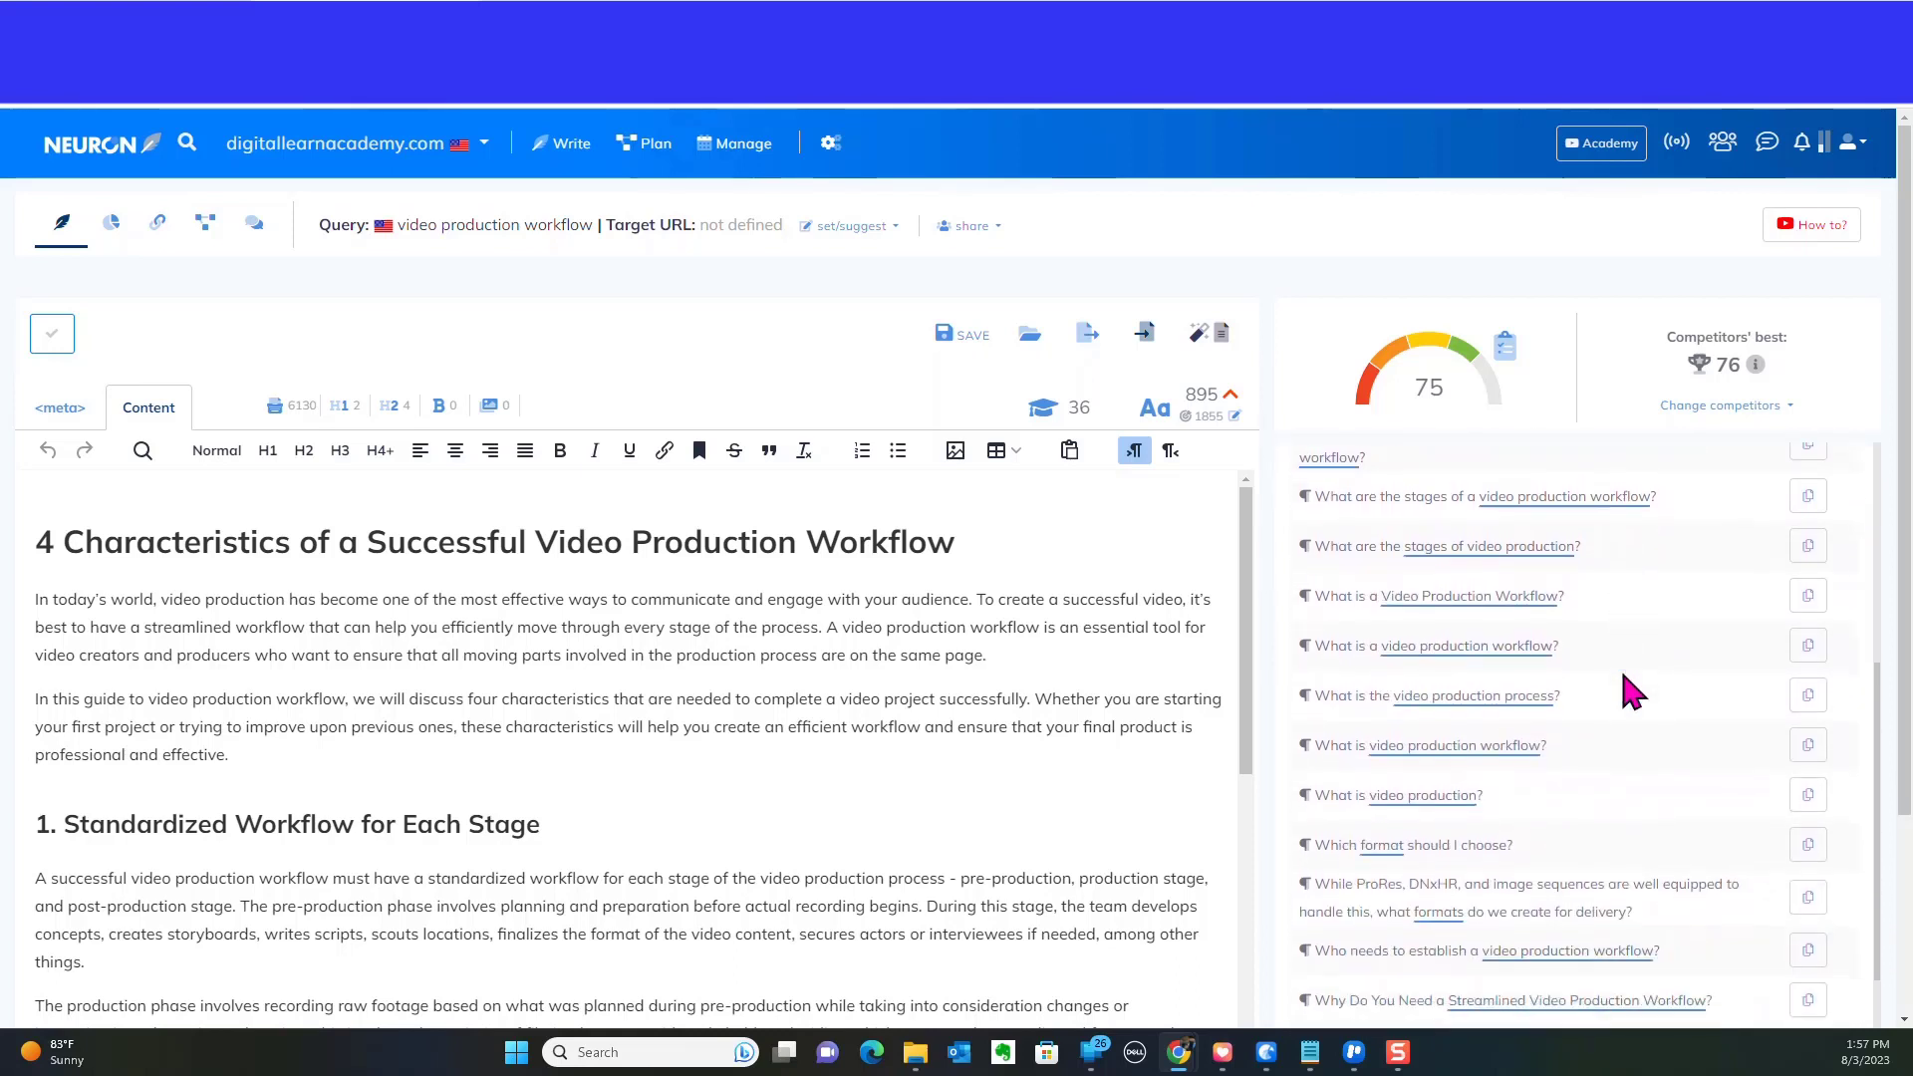
pyautogui.scroll(-3, 1628, 690)
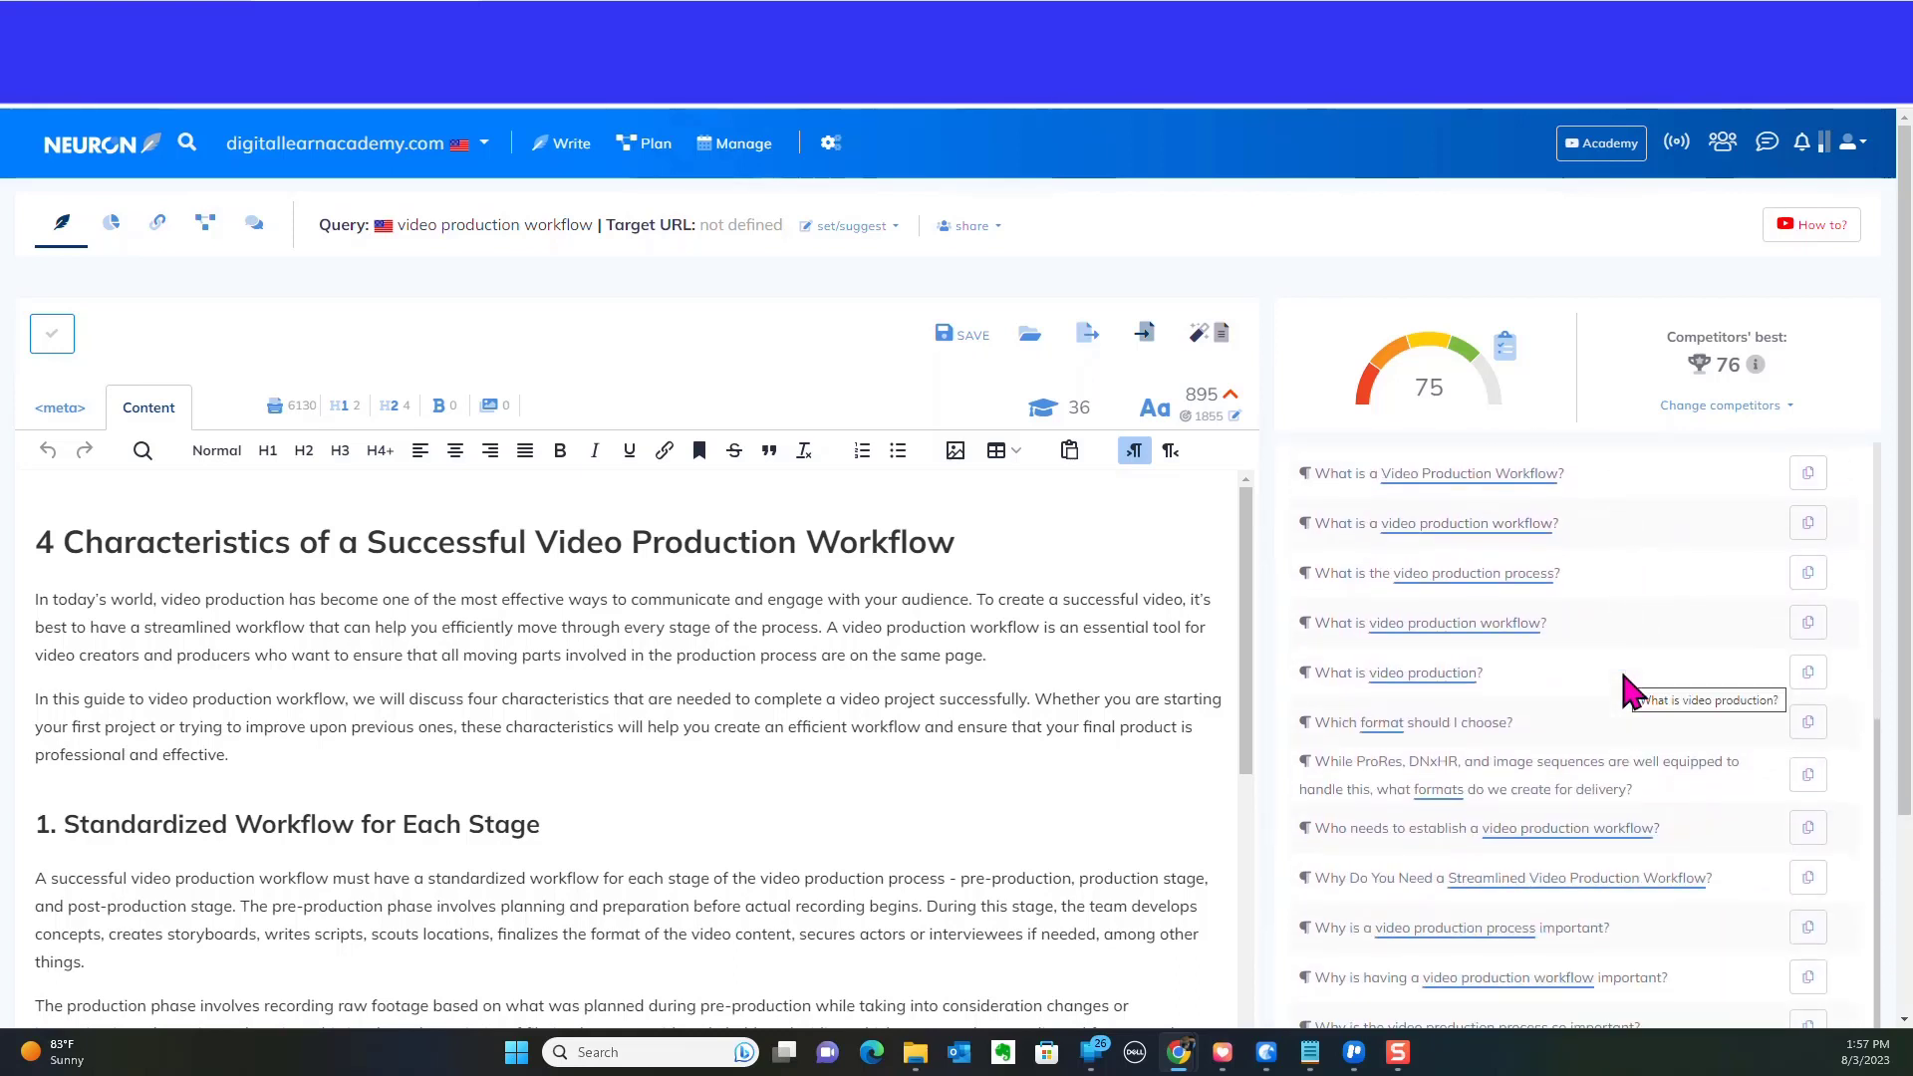
pyautogui.scroll(-5, 976, 787)
pyautogui.scroll(-5, 976, 787)
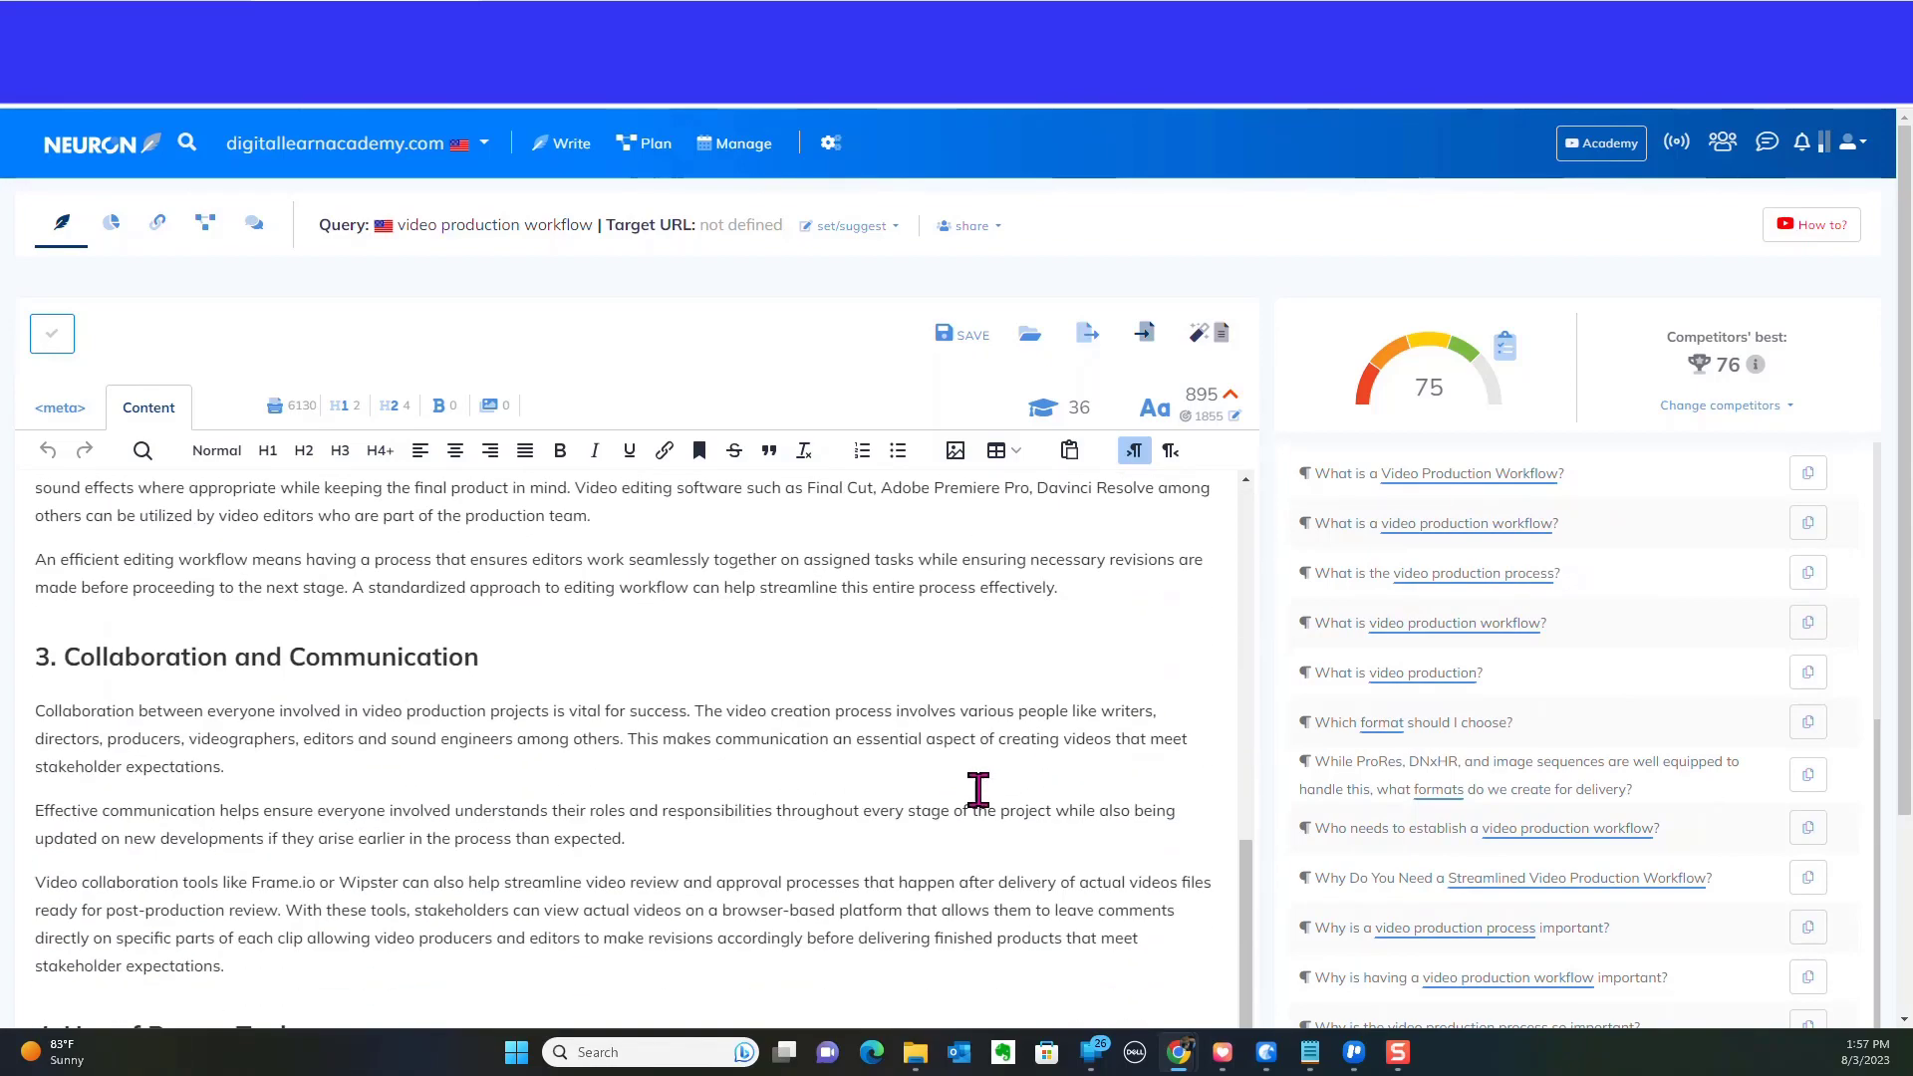
pyautogui.scroll(-5, 976, 788)
pyautogui.scroll(10, 1434, 792)
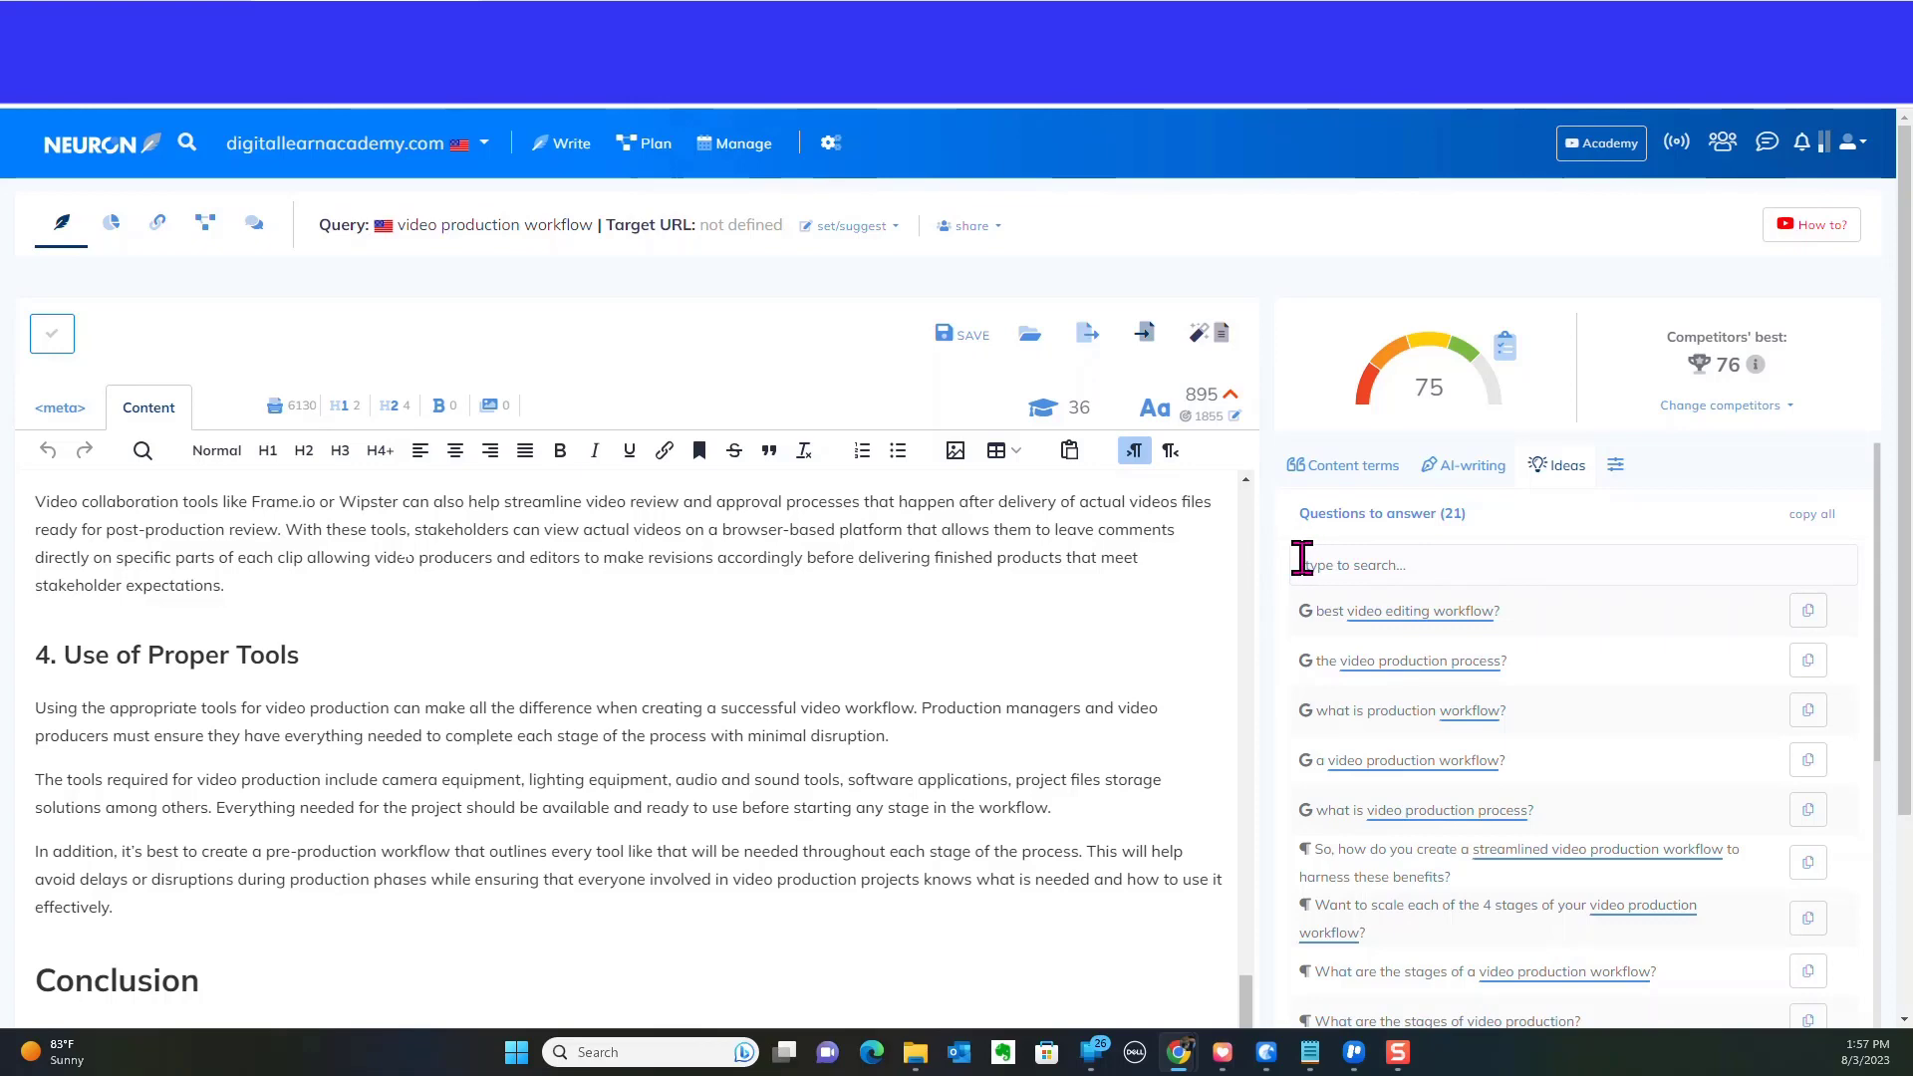
pyautogui.click(1338, 466)
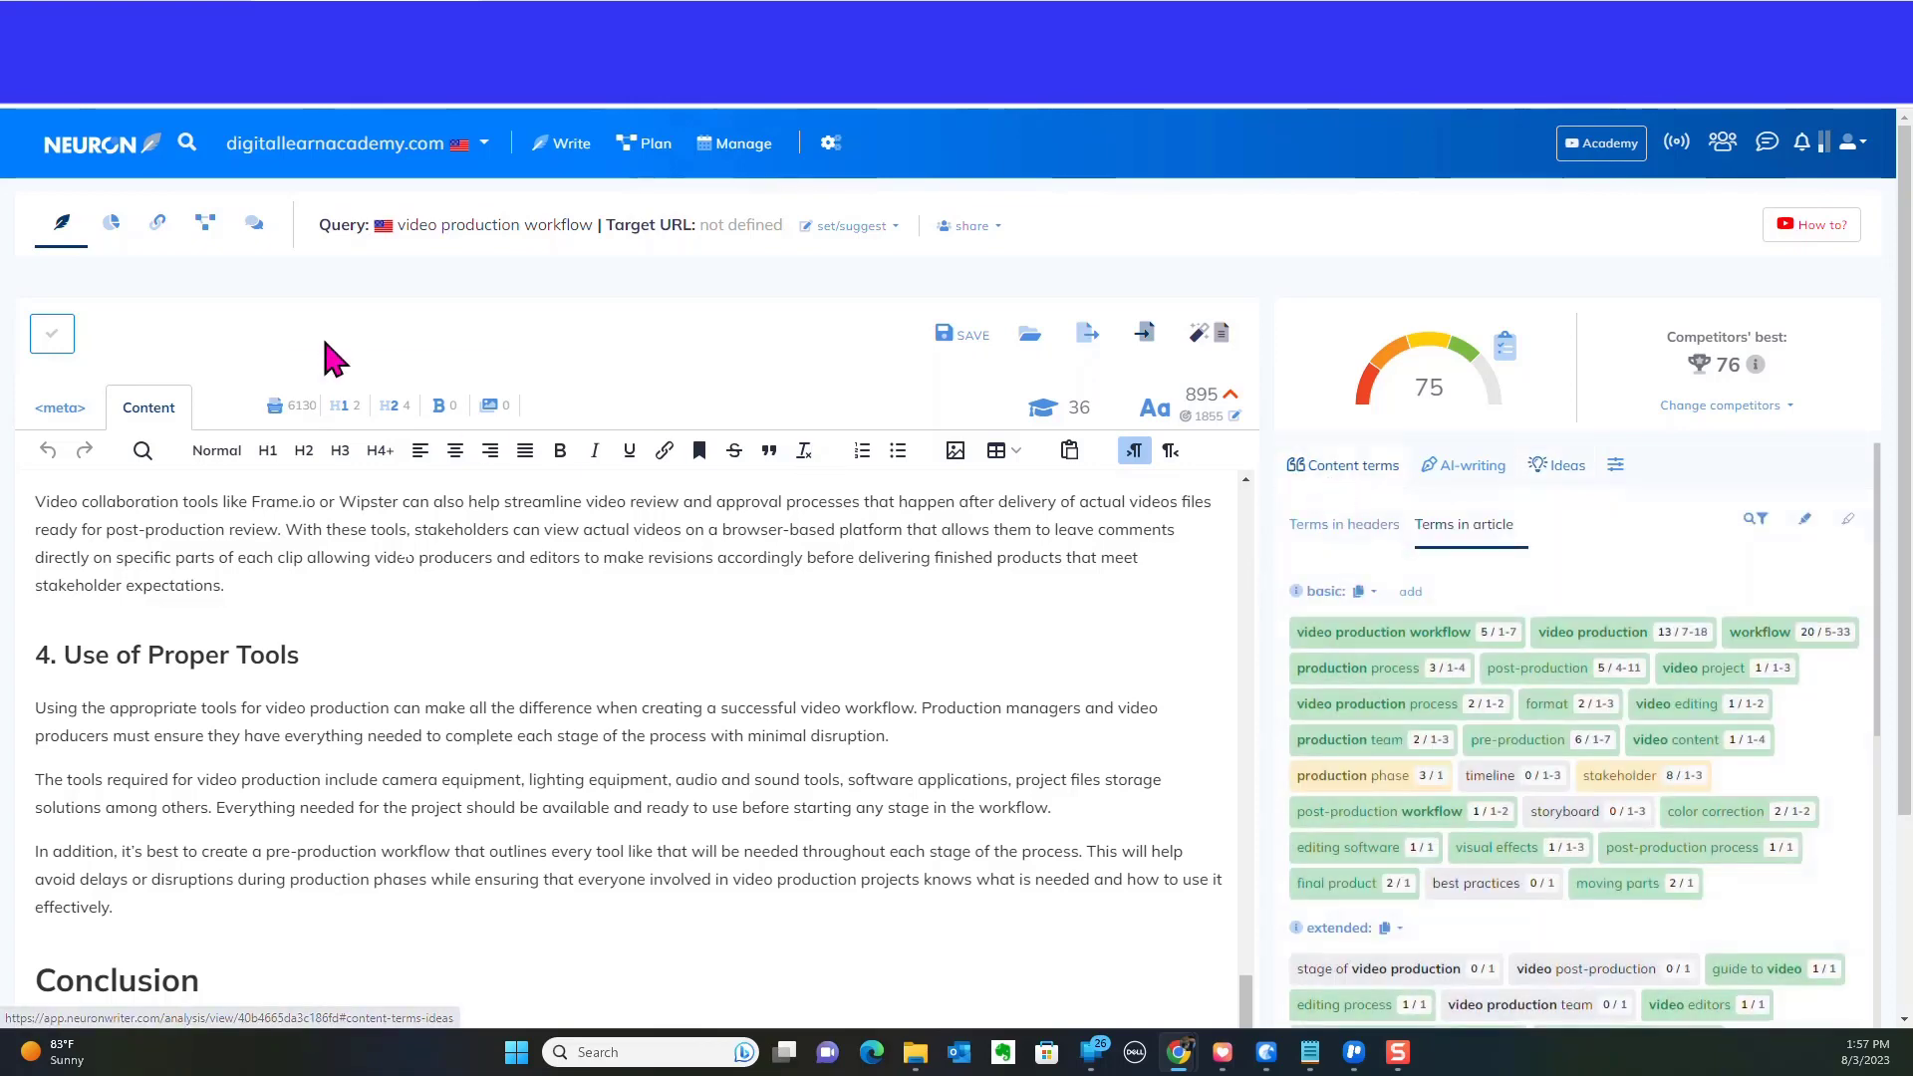
pyautogui.click(112, 224)
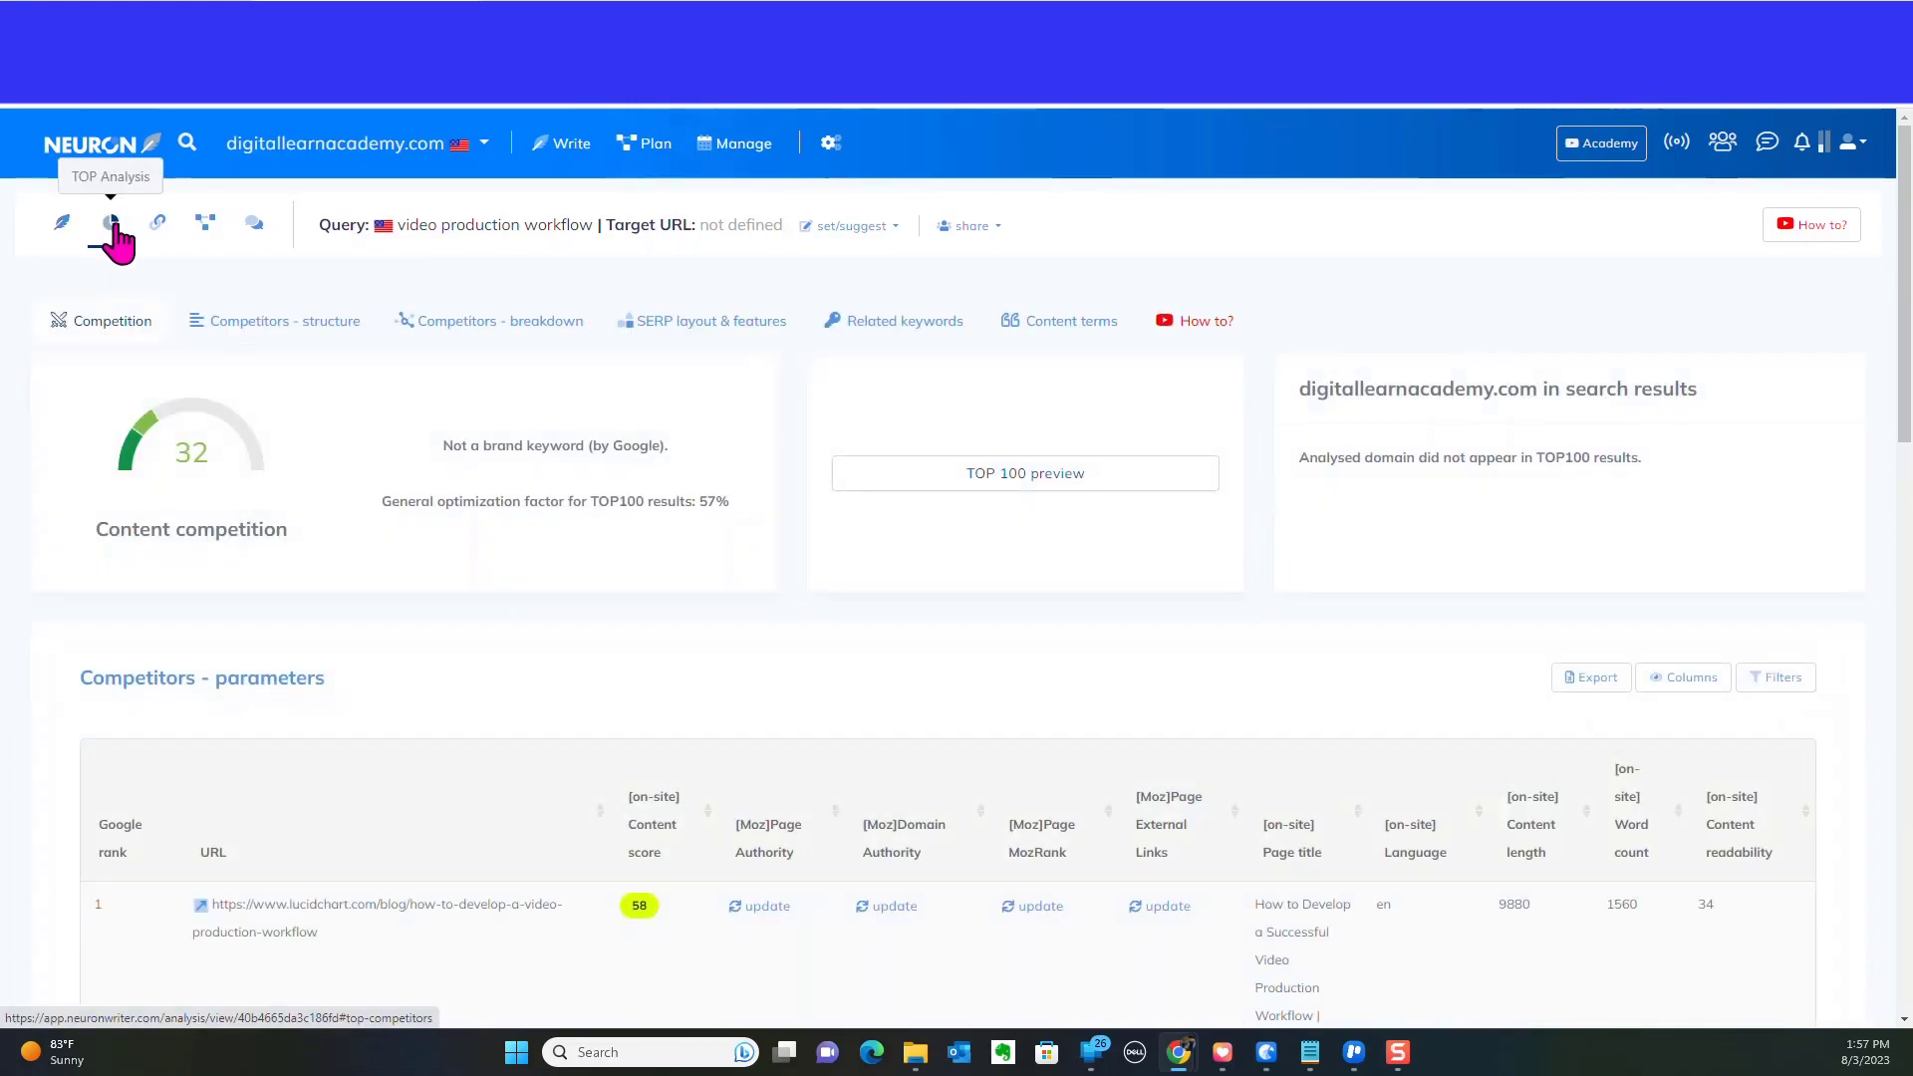
pyautogui.scroll(-5, 456, 620)
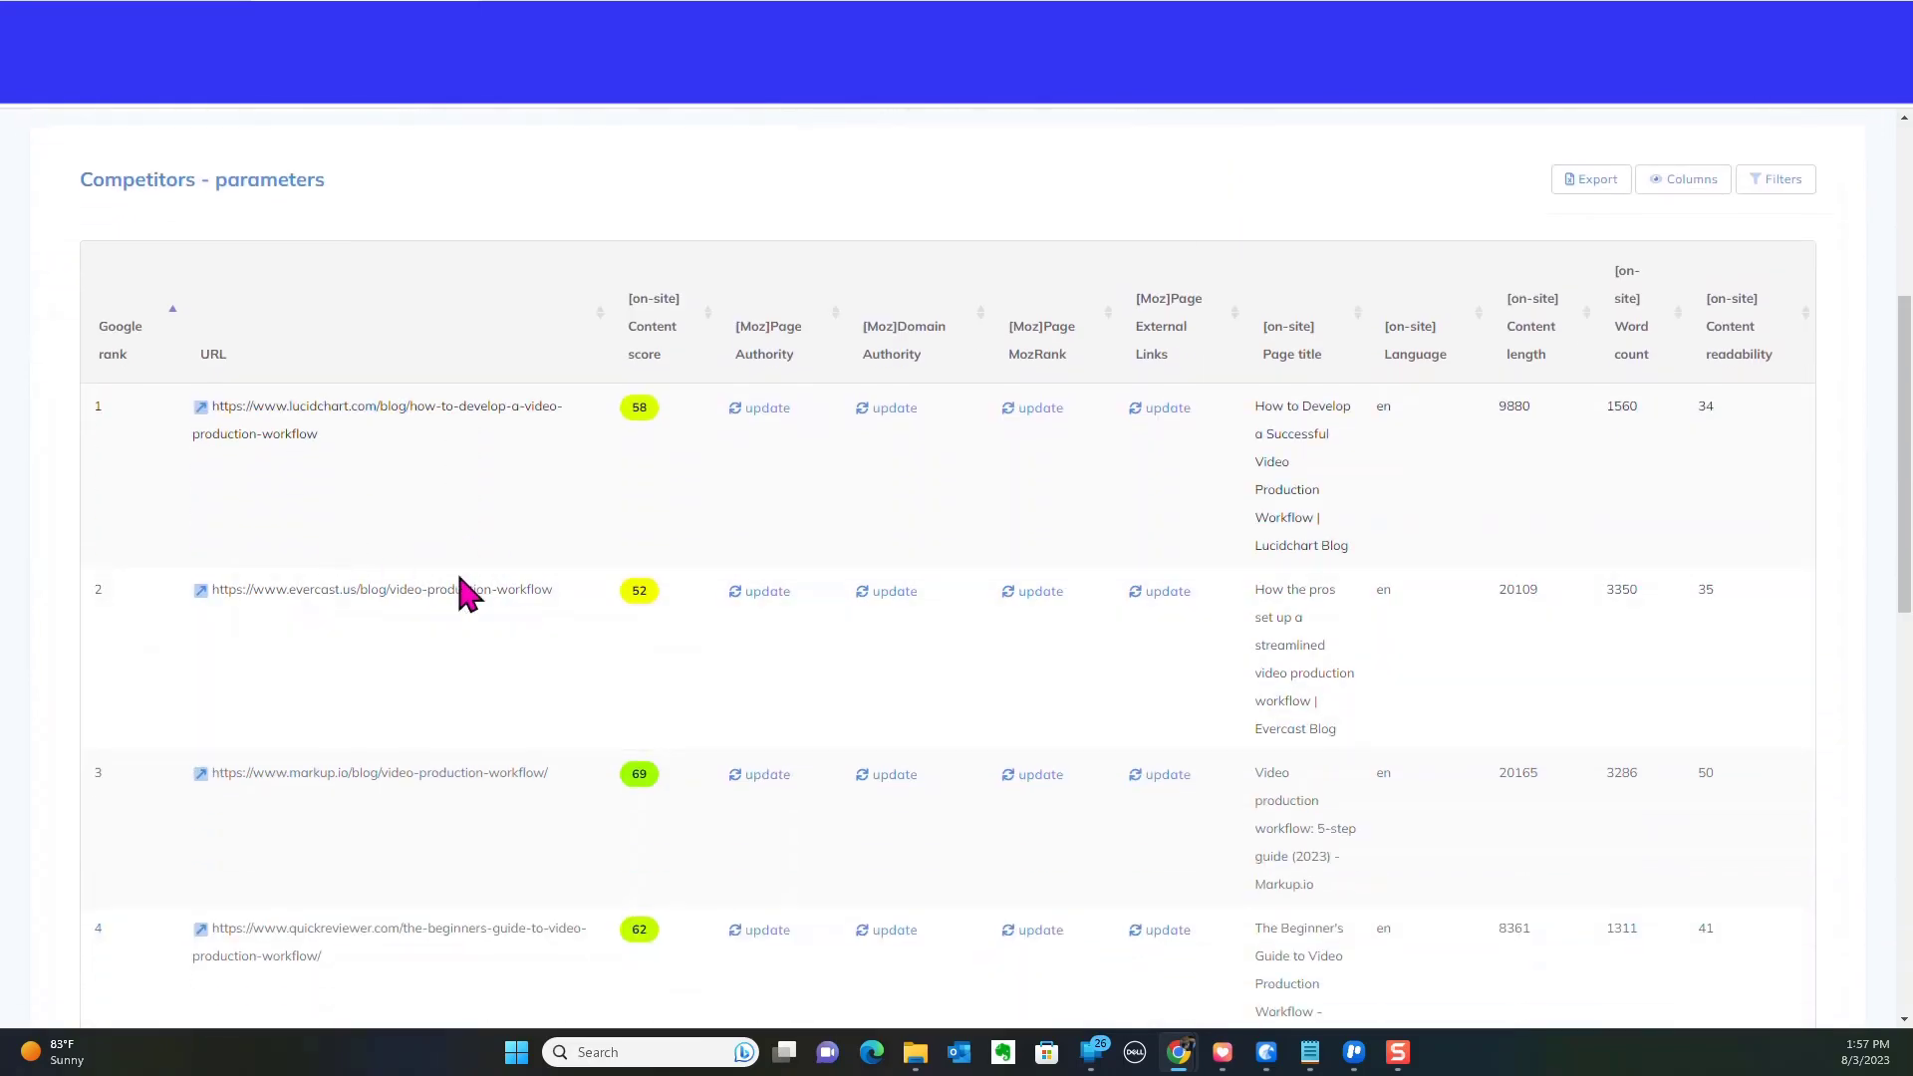
pyautogui.scroll(-5, 778, 522)
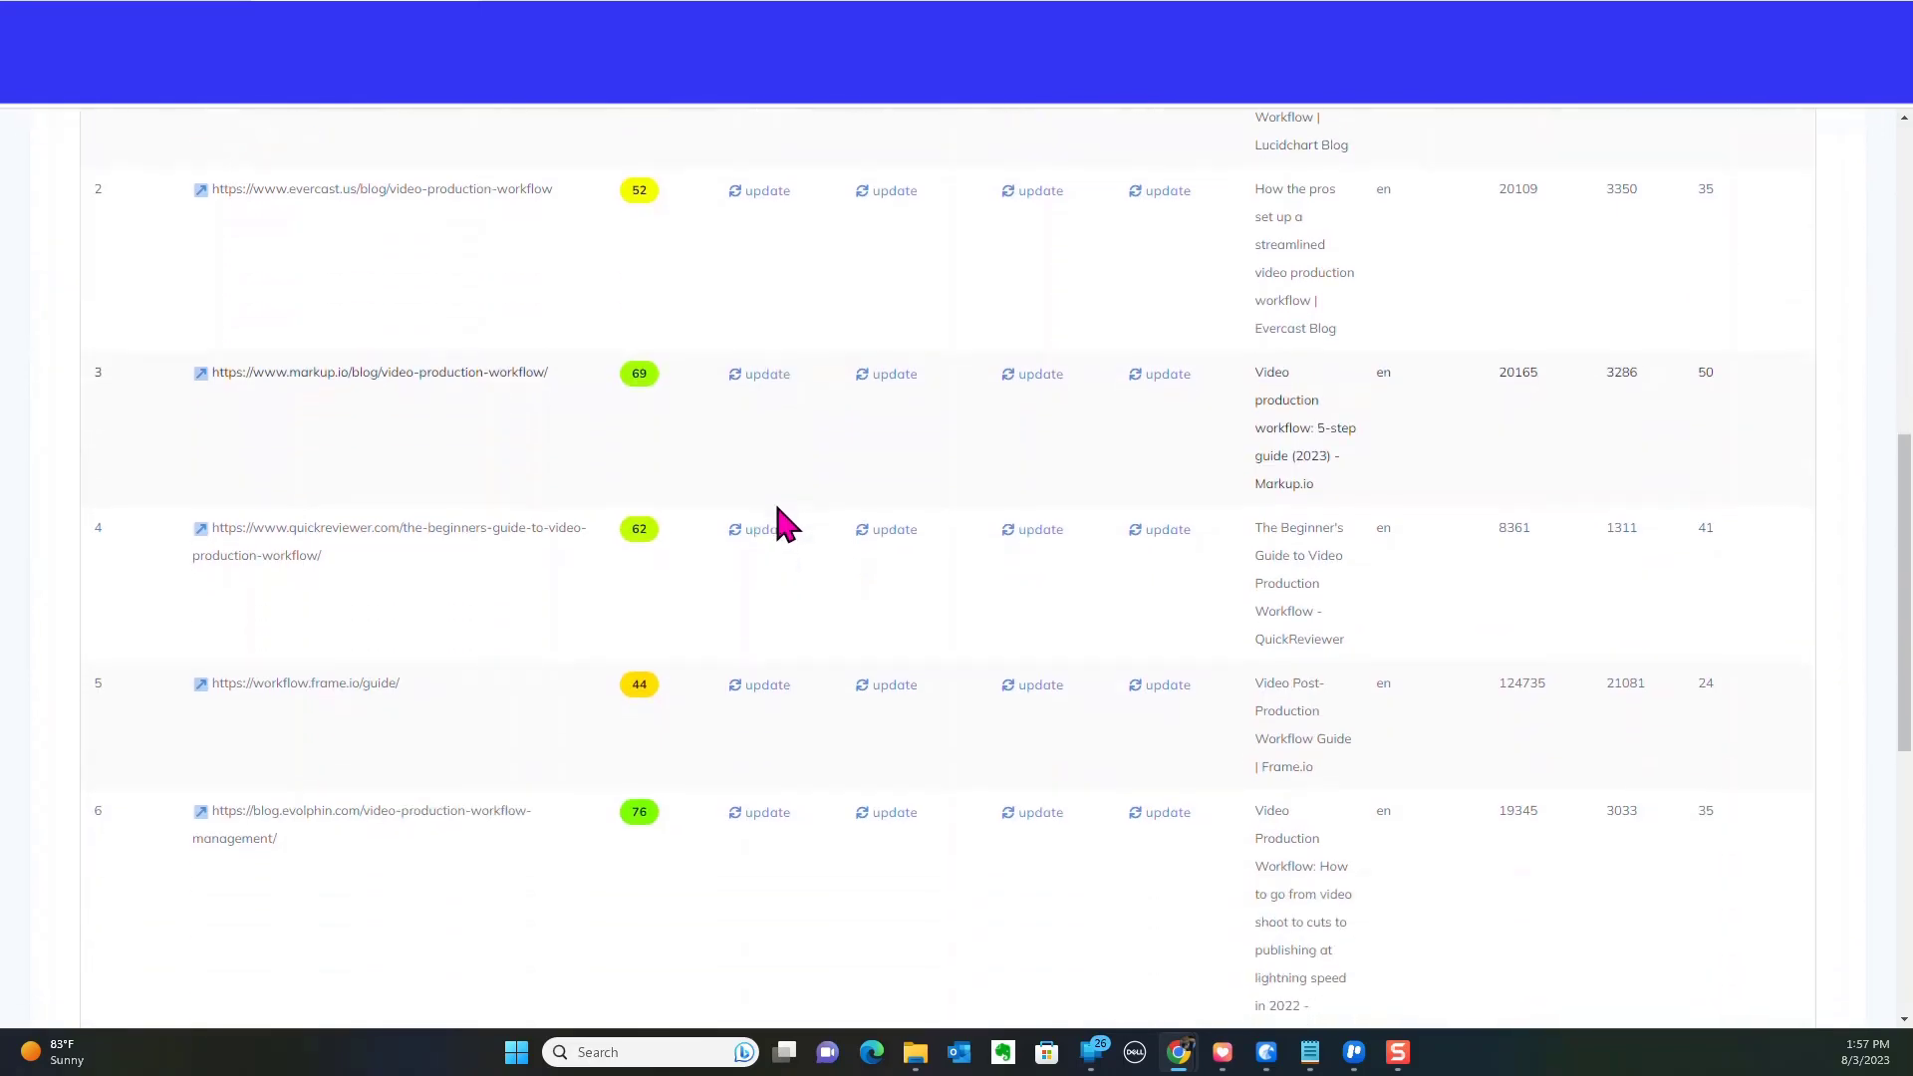
pyautogui.scroll(5, 782, 522)
pyautogui.scroll(3, 781, 522)
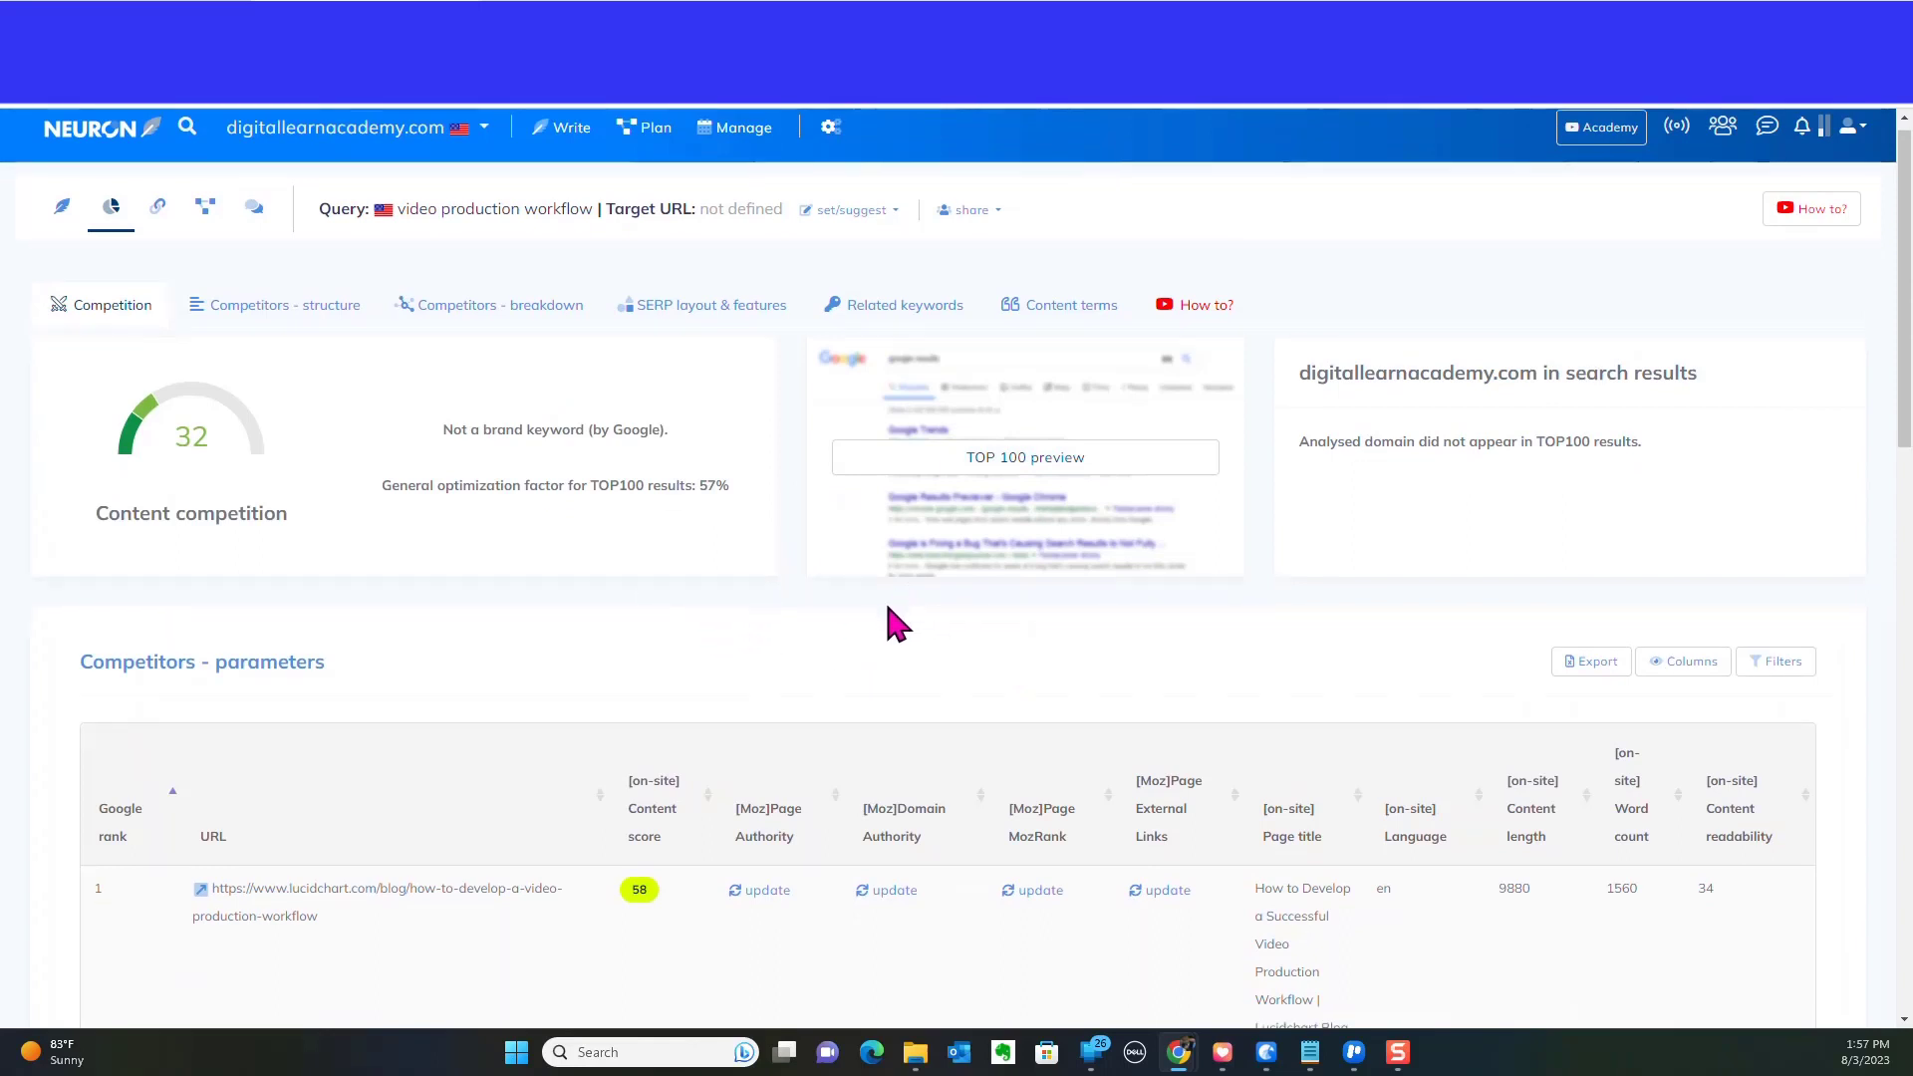
pyautogui.scroll(-2, 1016, 666)
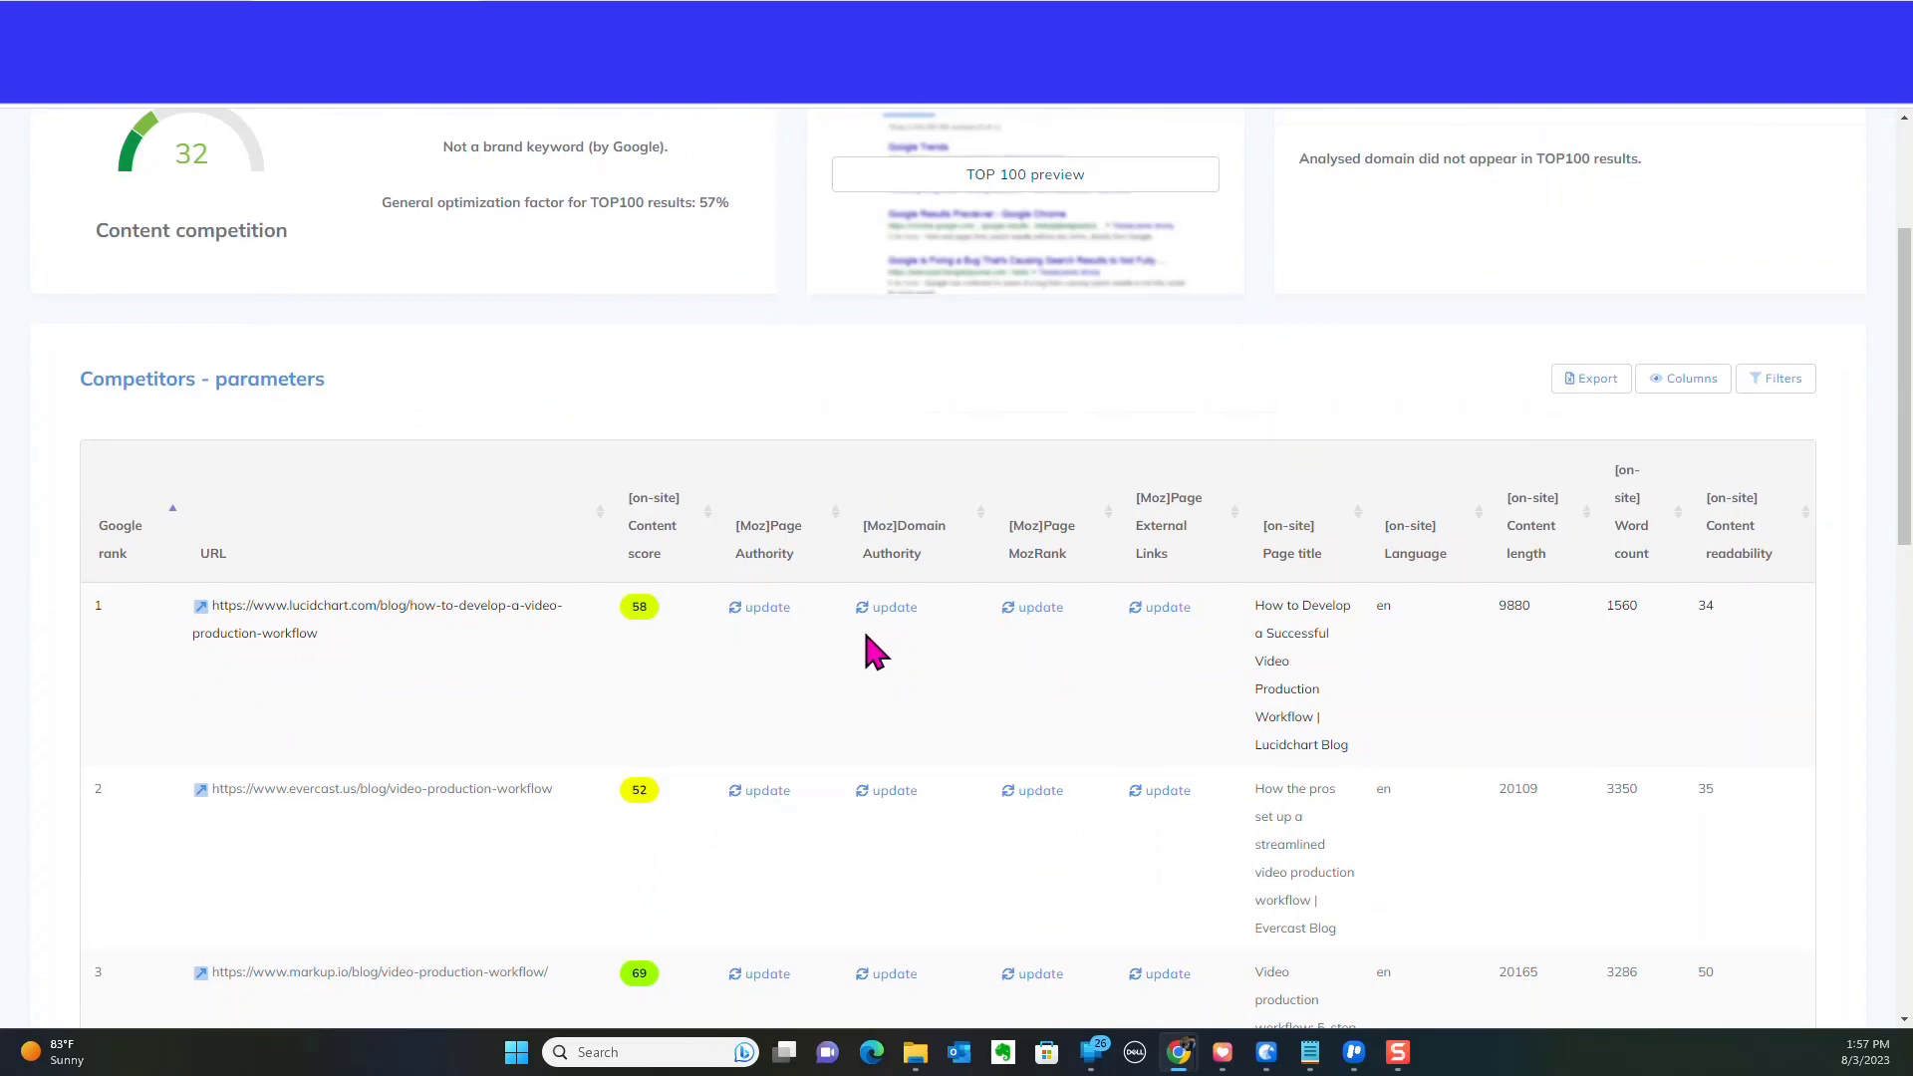
pyautogui.scroll(-3, 535, 677)
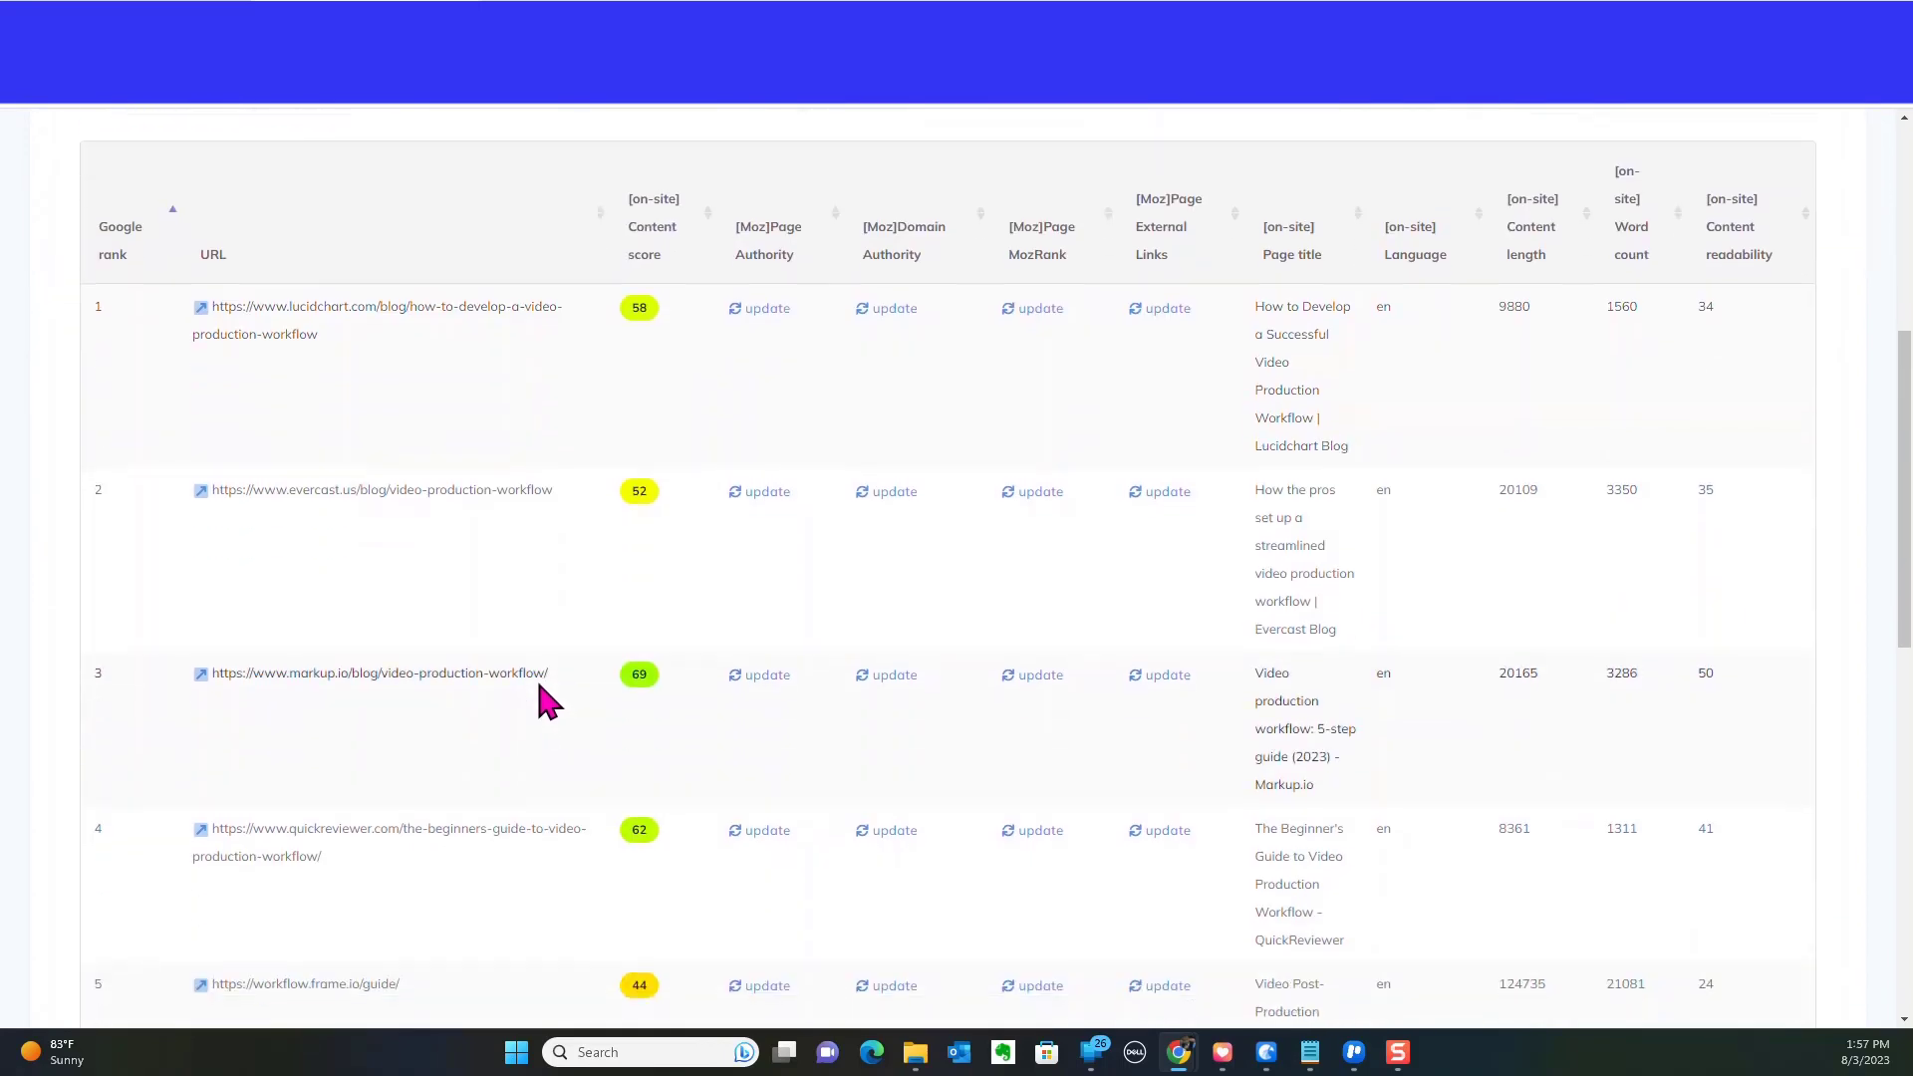
pyautogui.scroll(2, 539, 687)
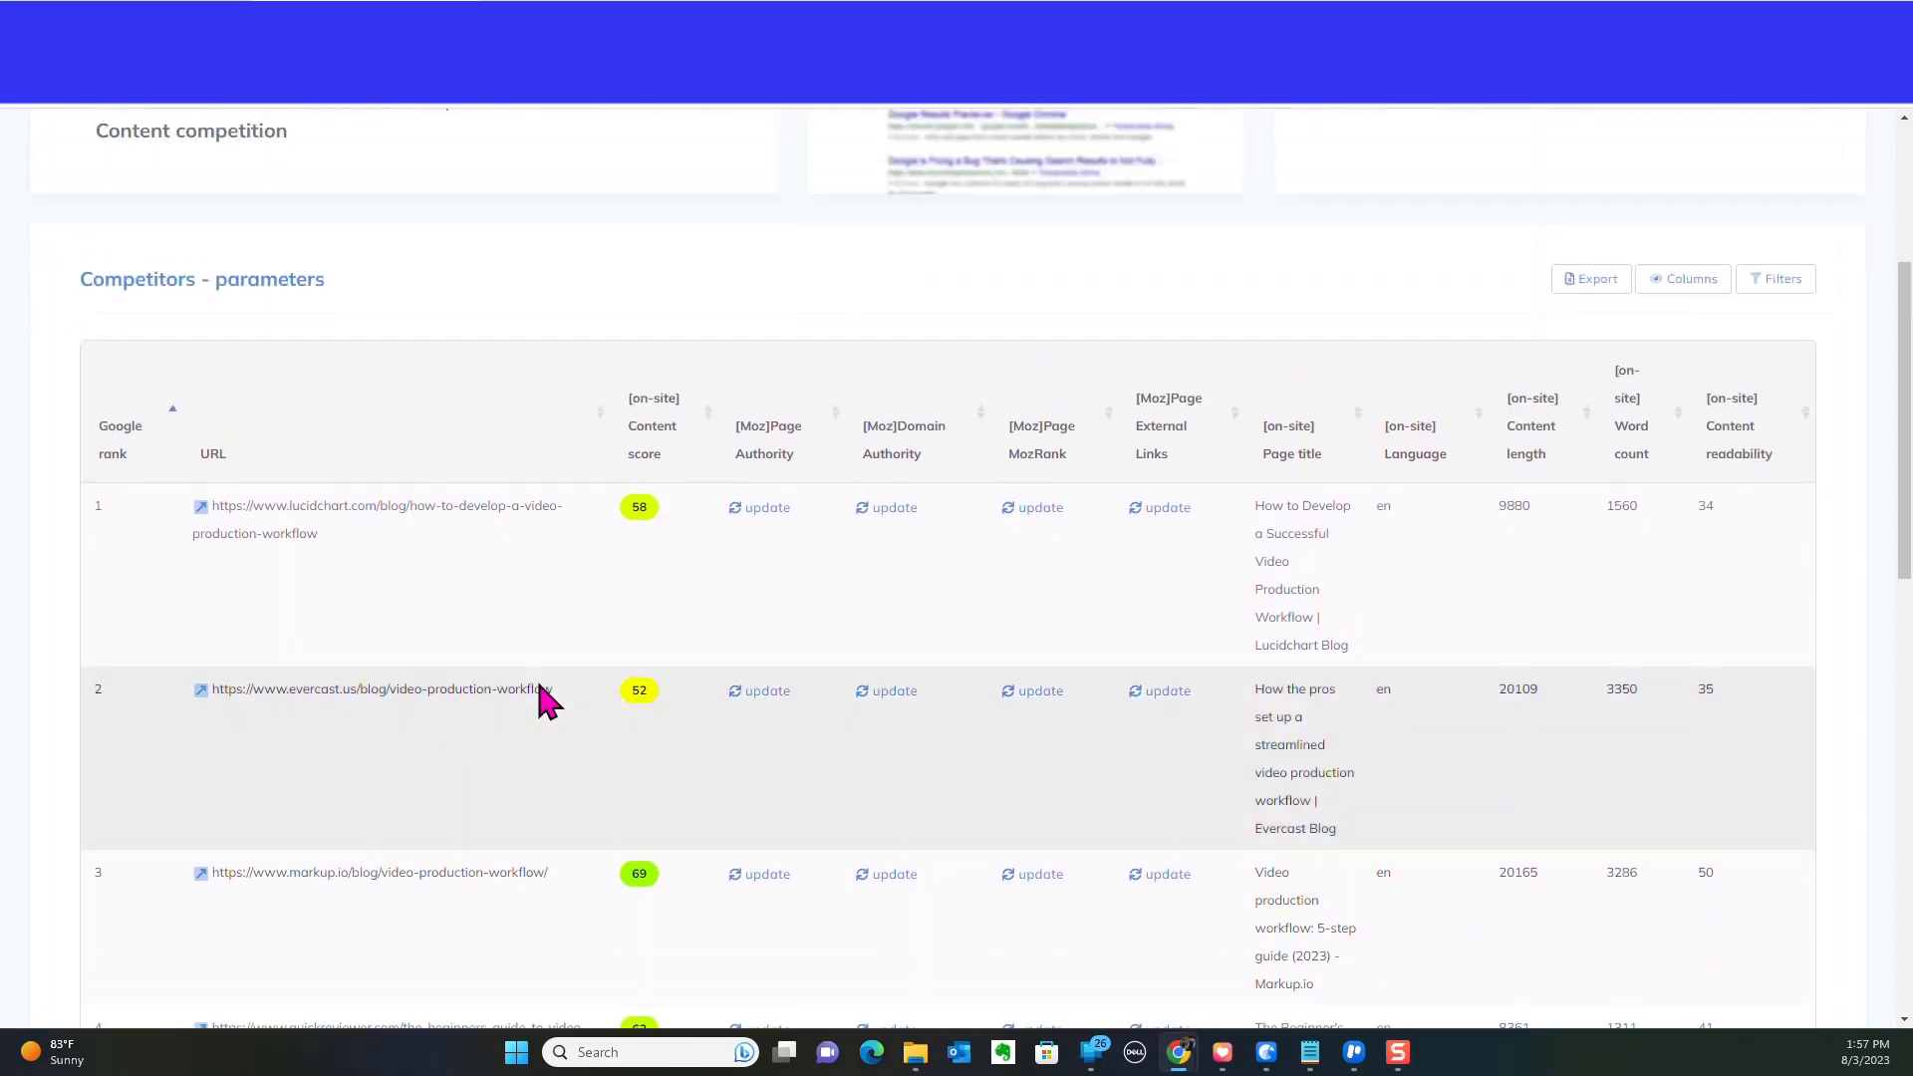
pyautogui.scroll(2, 538, 683)
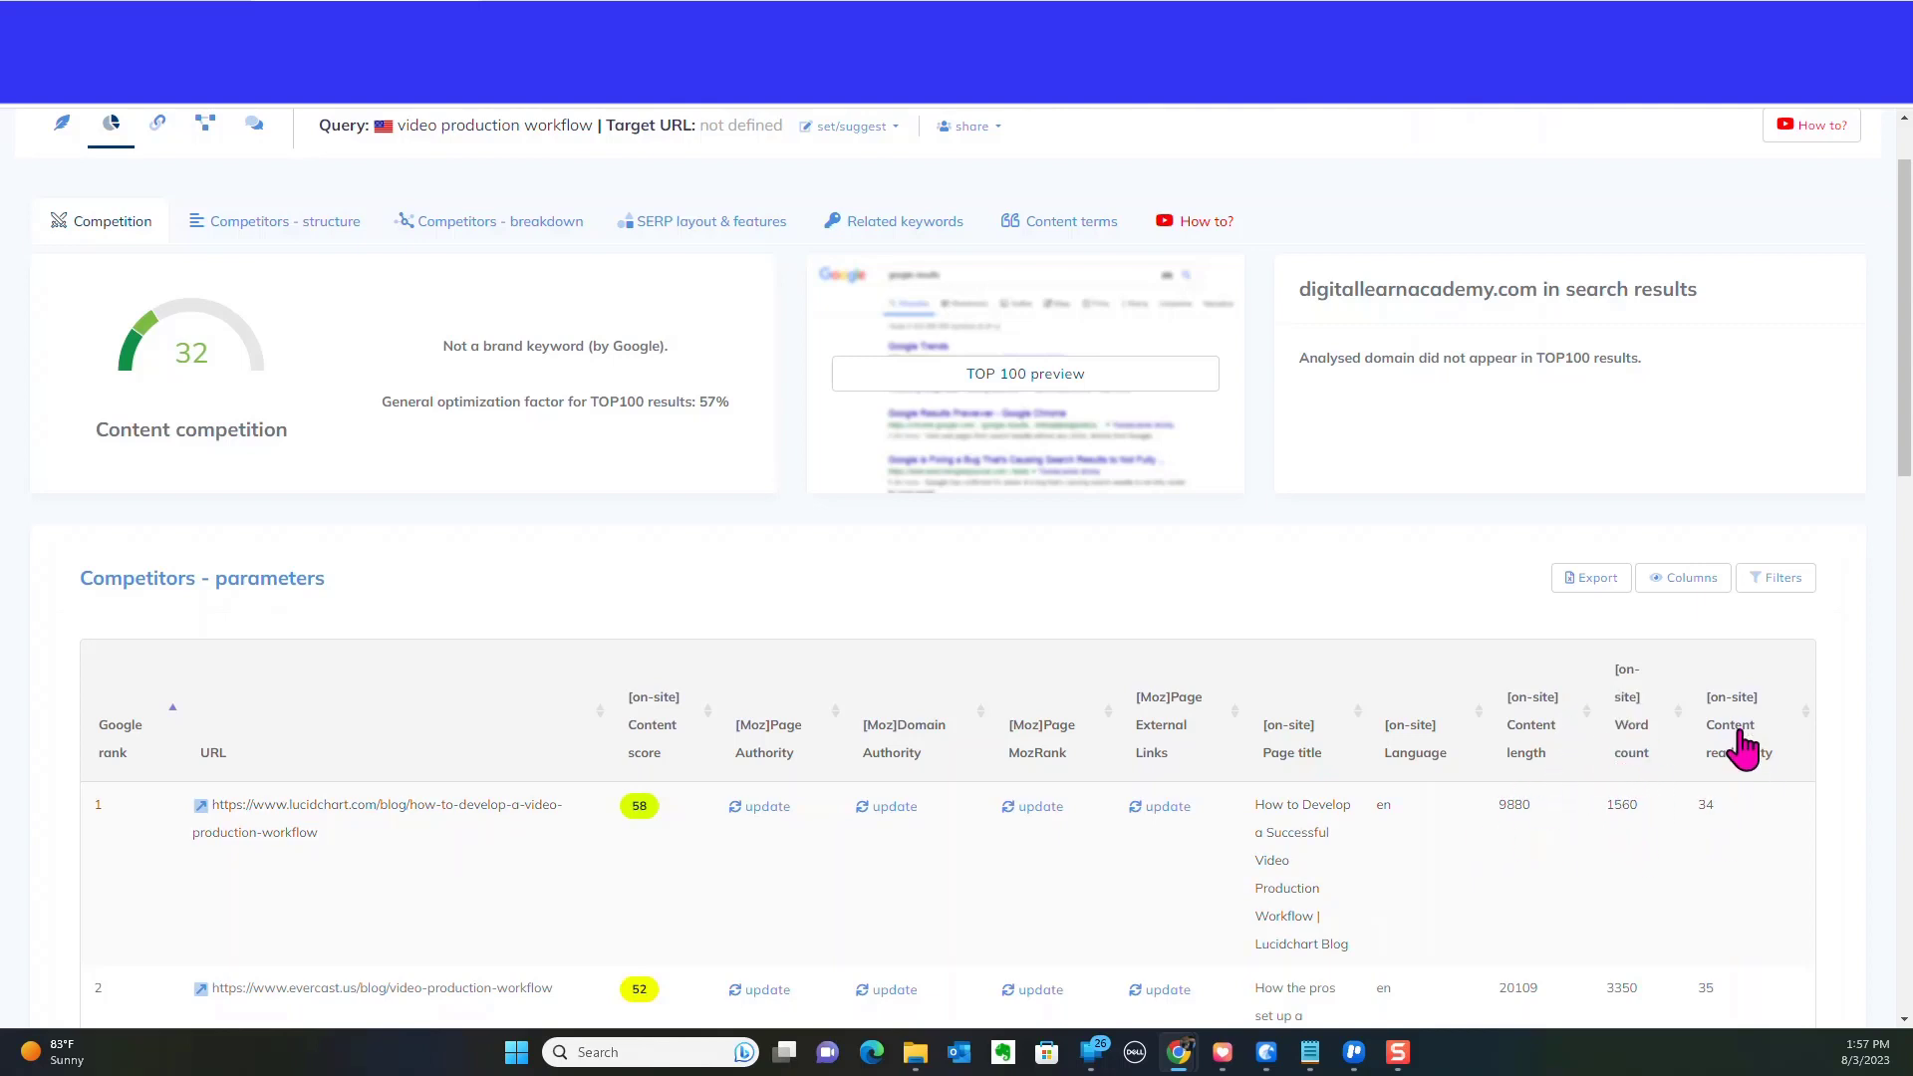
pyautogui.scroll(-1, 1708, 797)
pyautogui.scroll(-2, 1715, 822)
pyautogui.scroll(-2, 1708, 808)
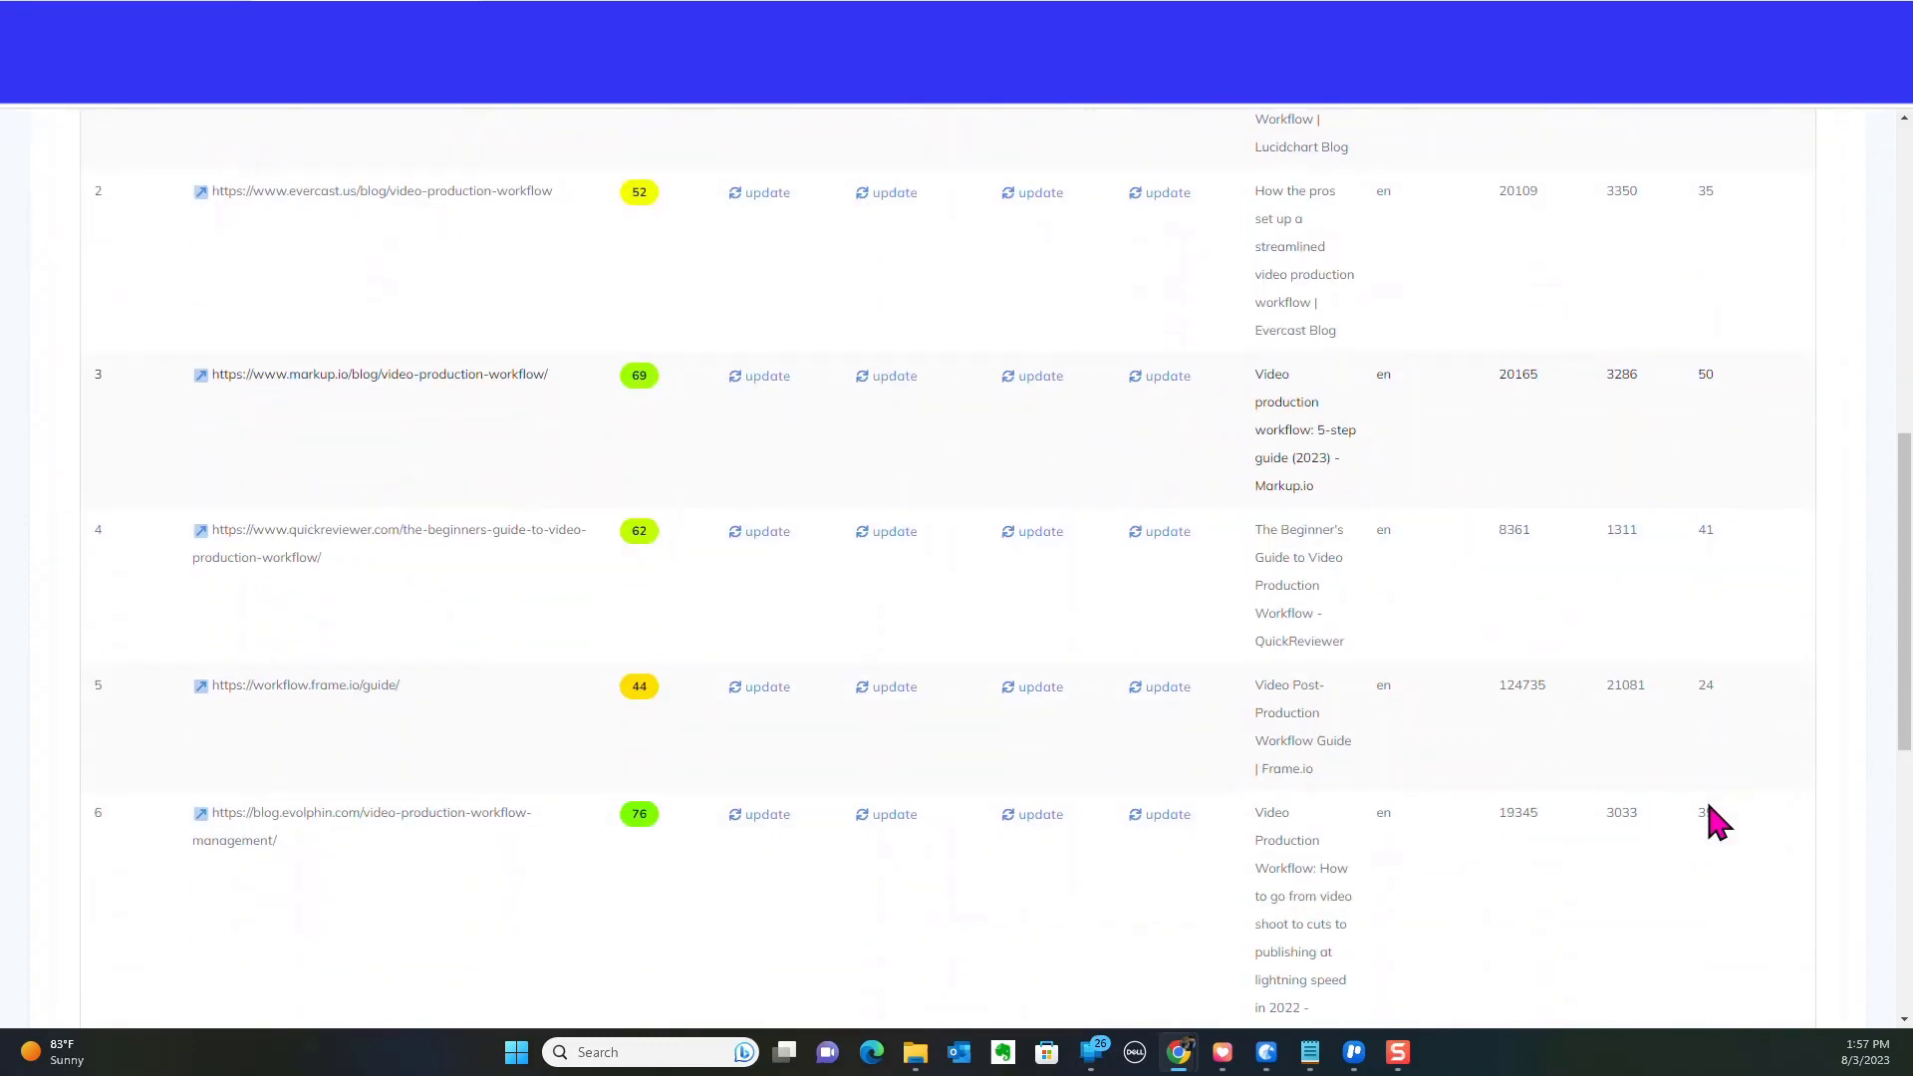
pyautogui.scroll(2, 1708, 807)
pyautogui.scroll(4, 1708, 807)
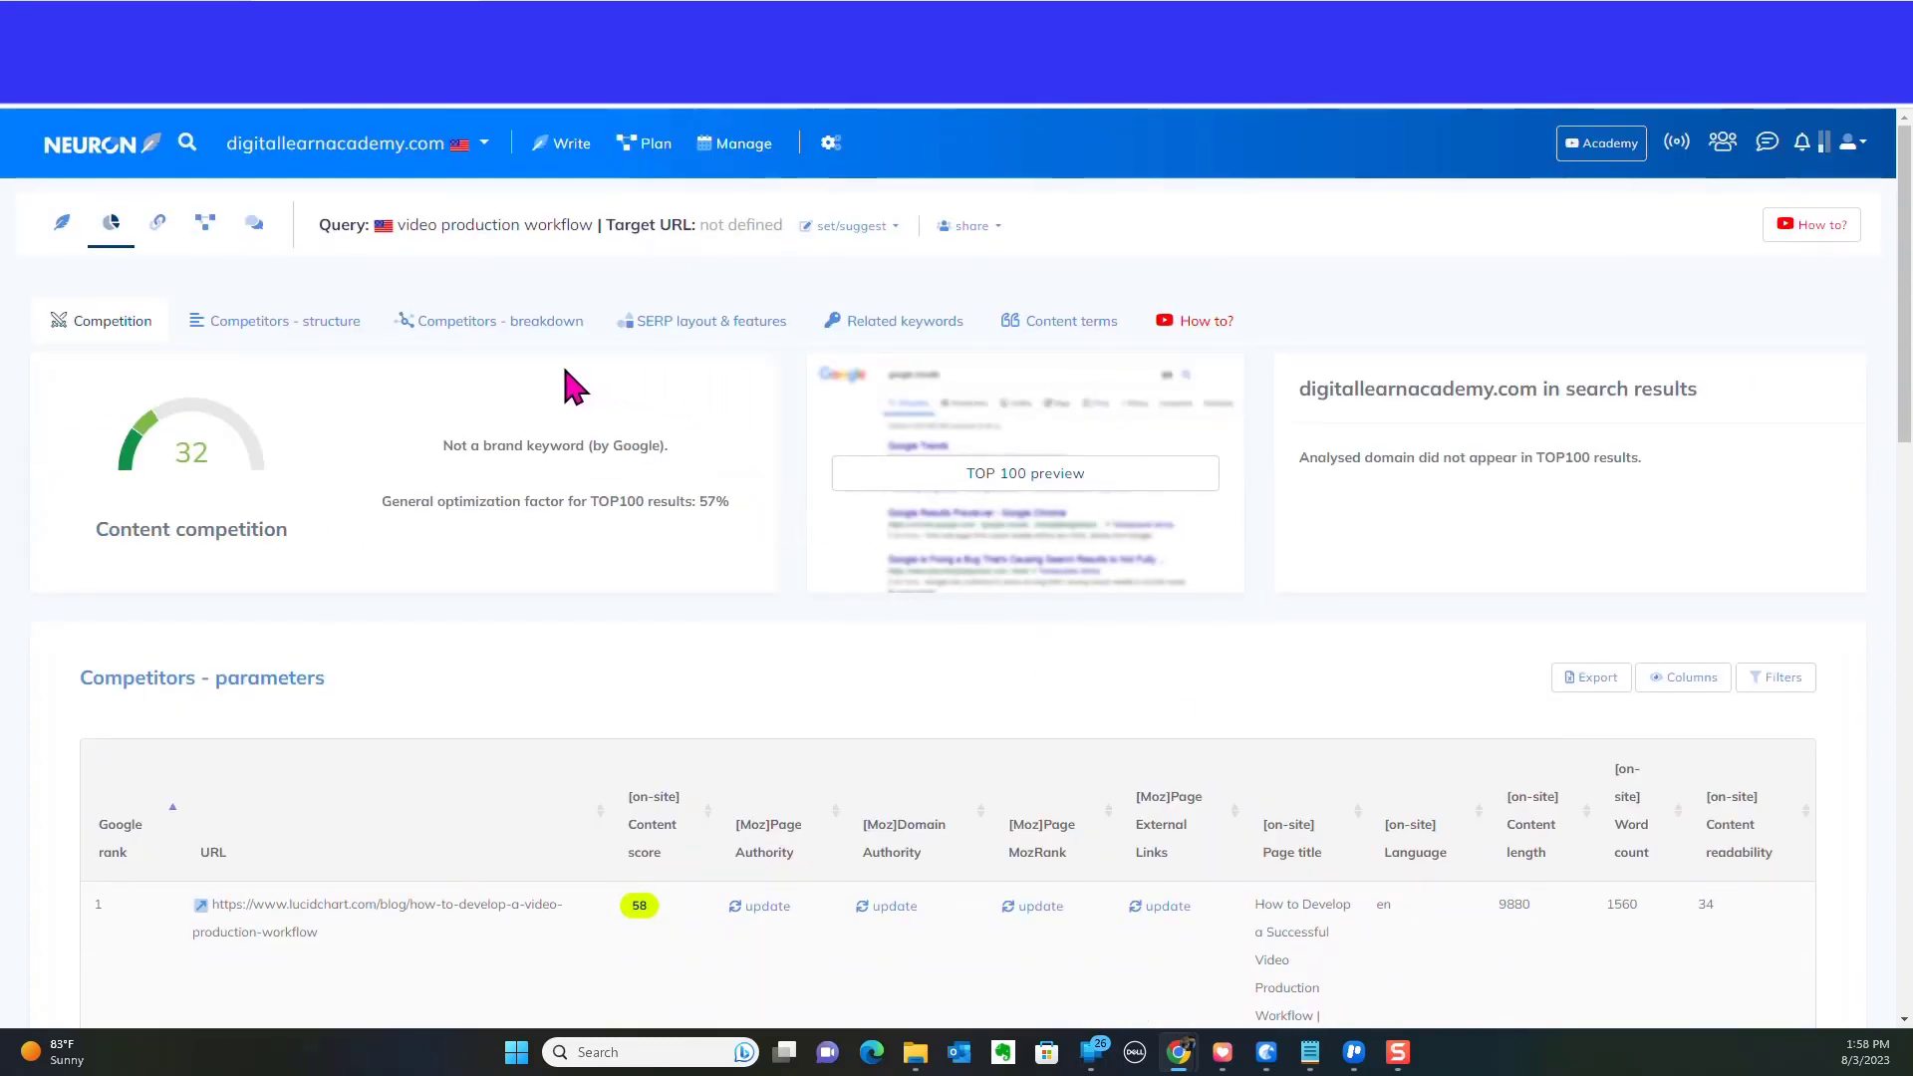
# - Browse competitor structure: Overview, Schema explorer, Title, Description and H1 headers
pyautogui.click(301, 339)
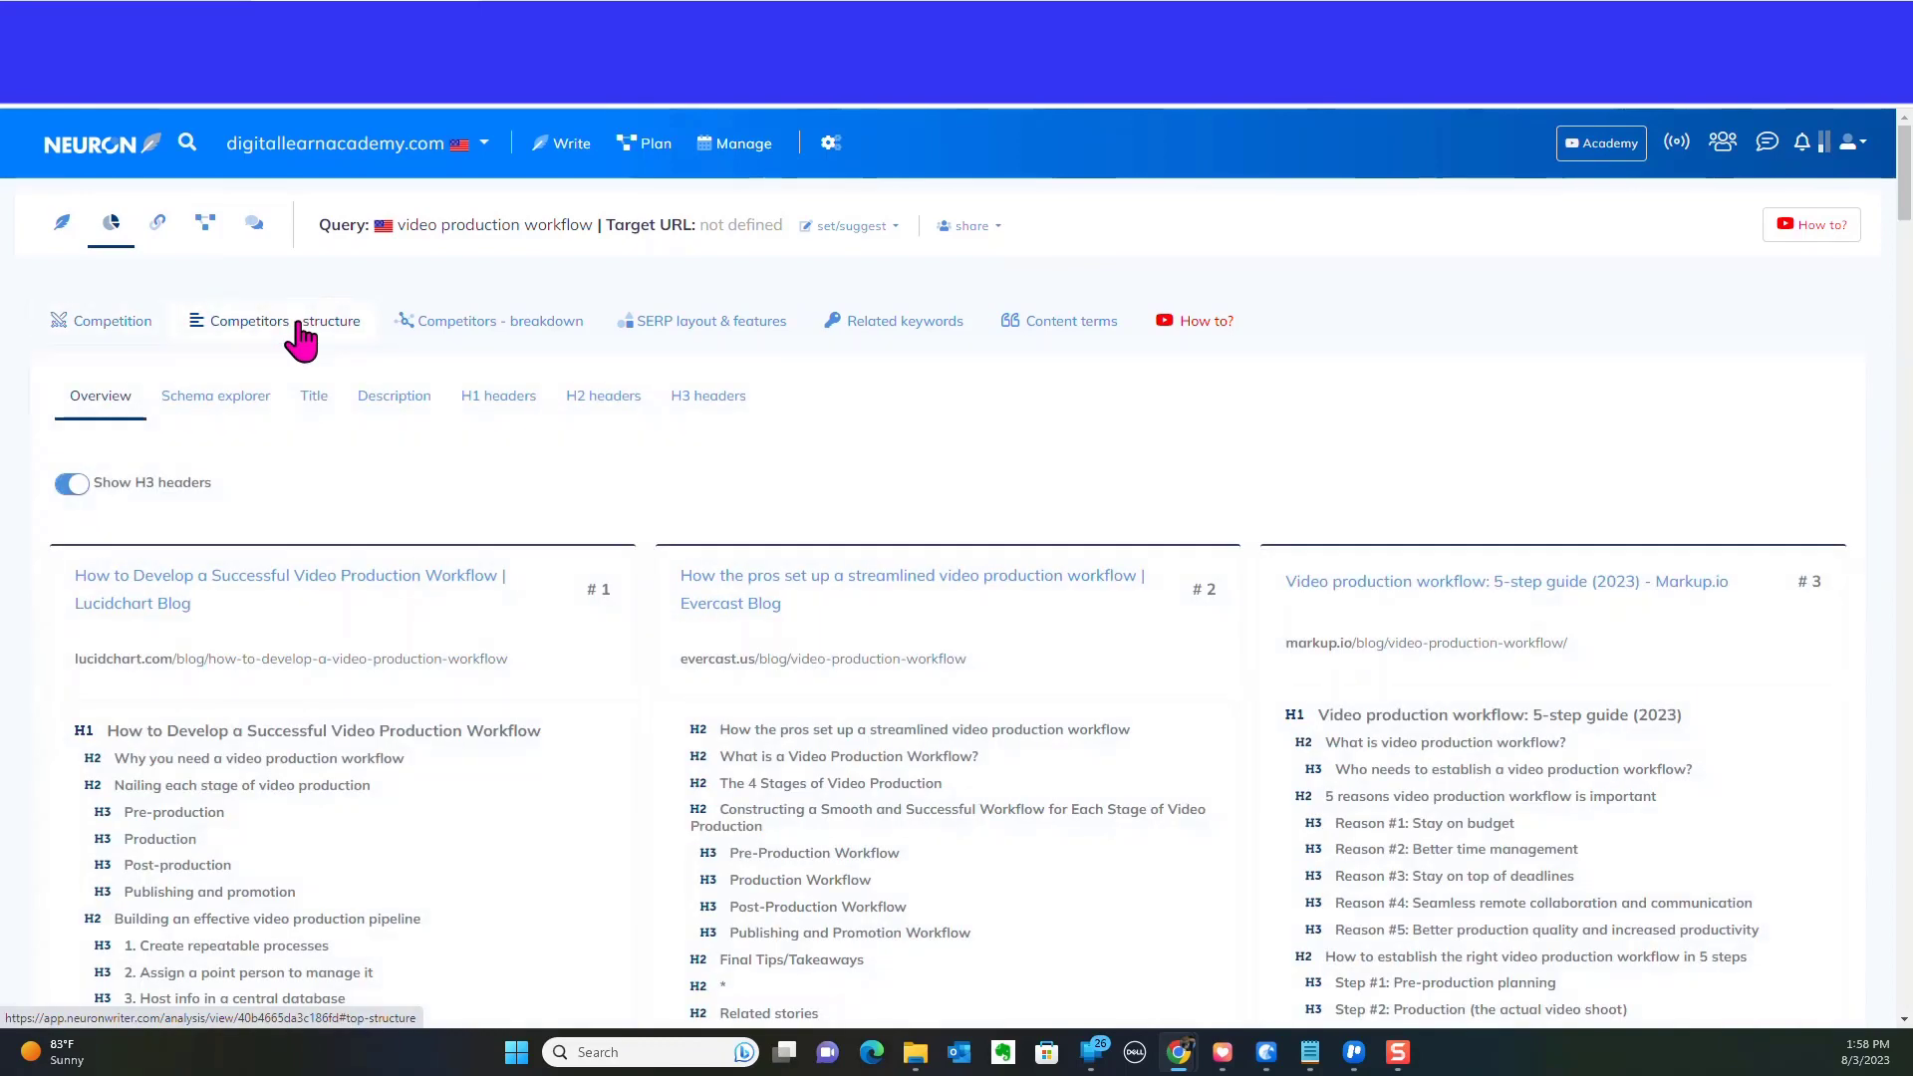
pyautogui.scroll(-2, 498, 814)
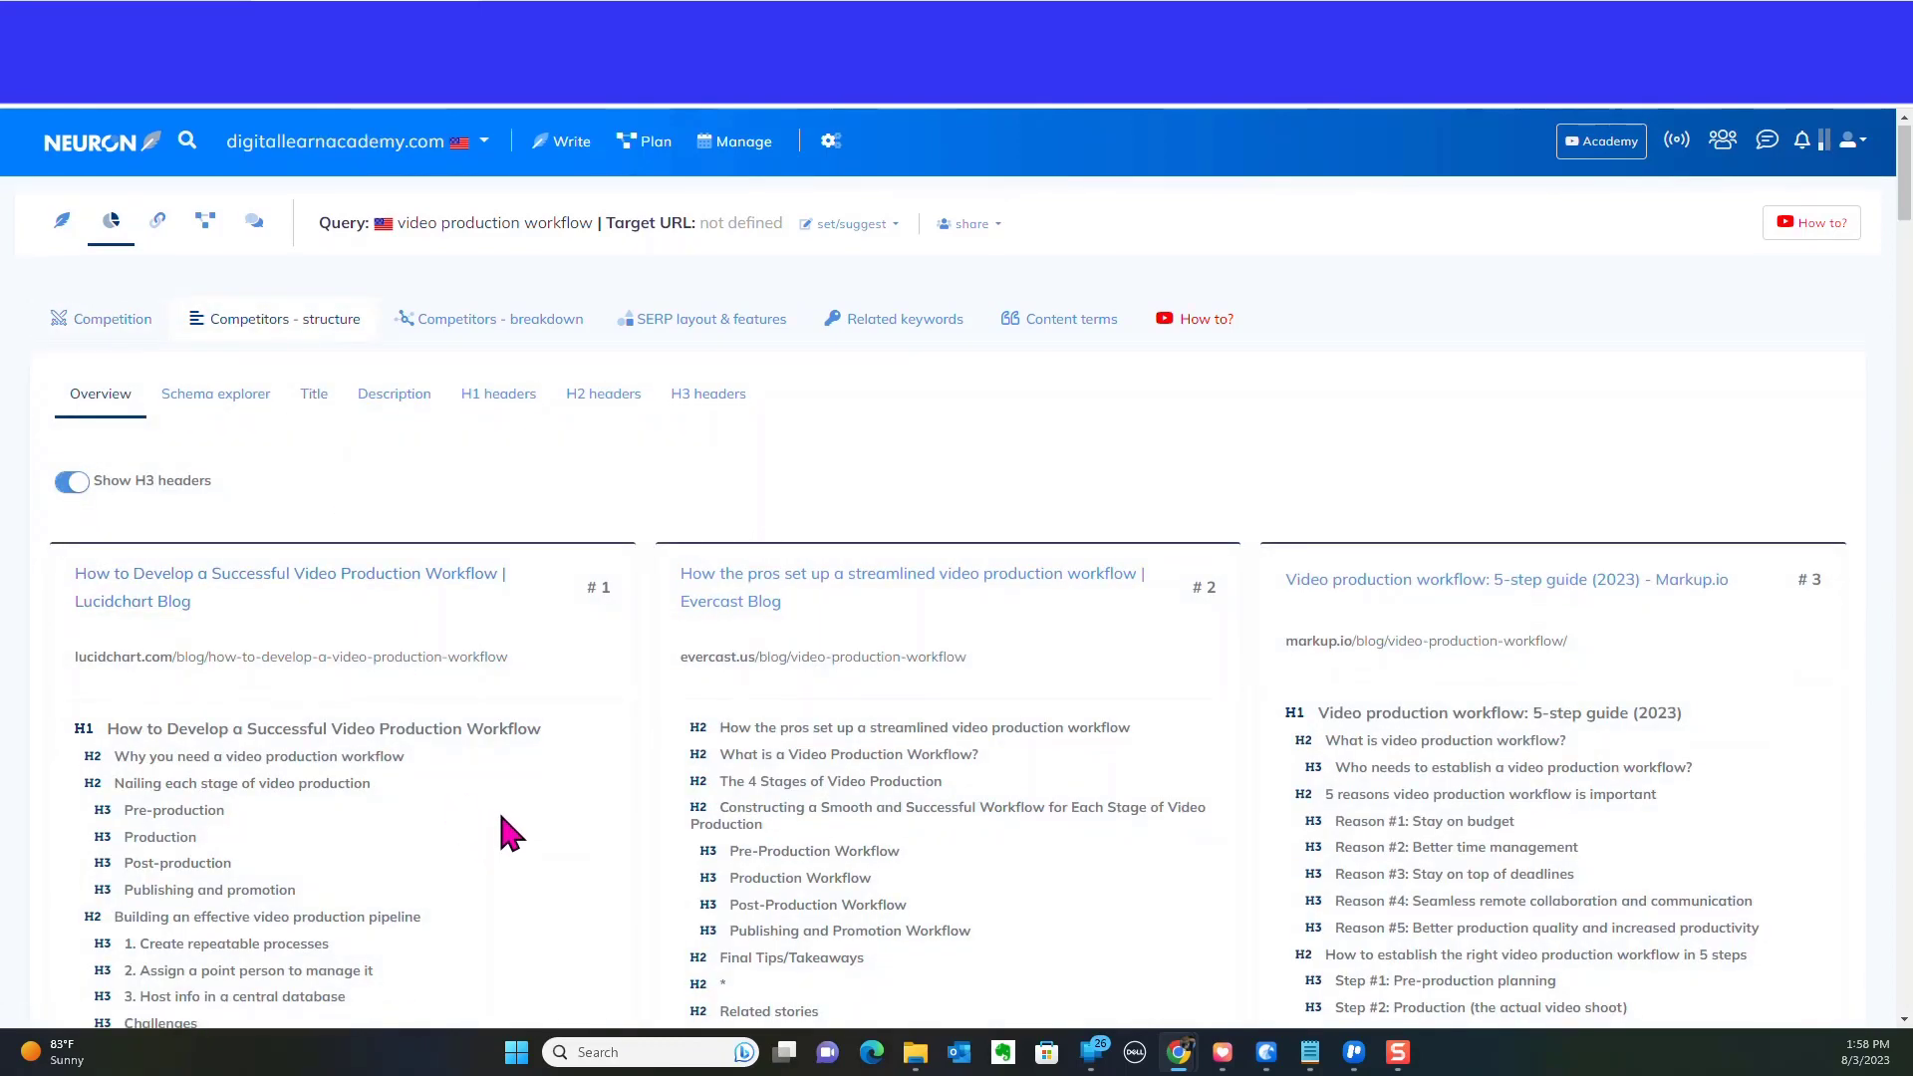
pyautogui.scroll(-1, 508, 831)
pyautogui.scroll(-1, 508, 832)
pyautogui.scroll(-1, 509, 832)
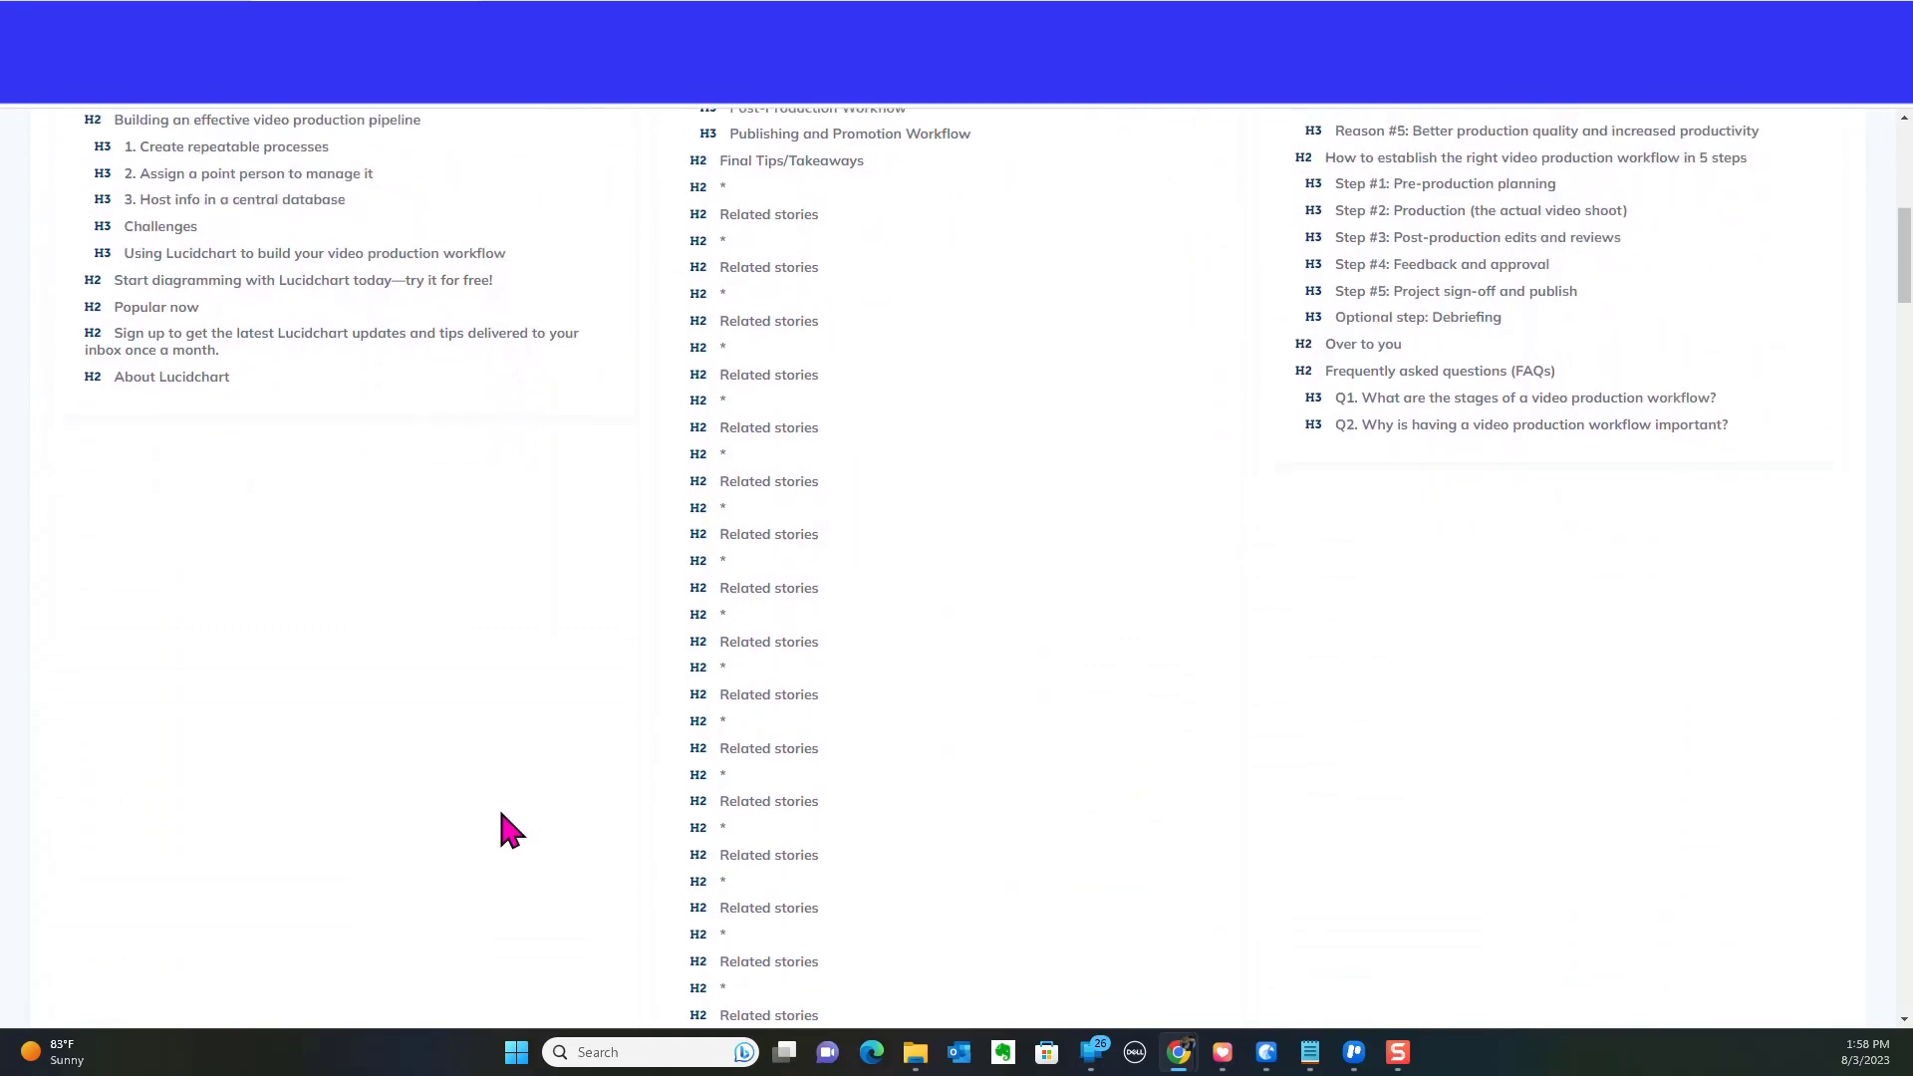
pyautogui.scroll(-1, 508, 831)
pyautogui.scroll(4, 505, 826)
pyautogui.scroll(2, 516, 808)
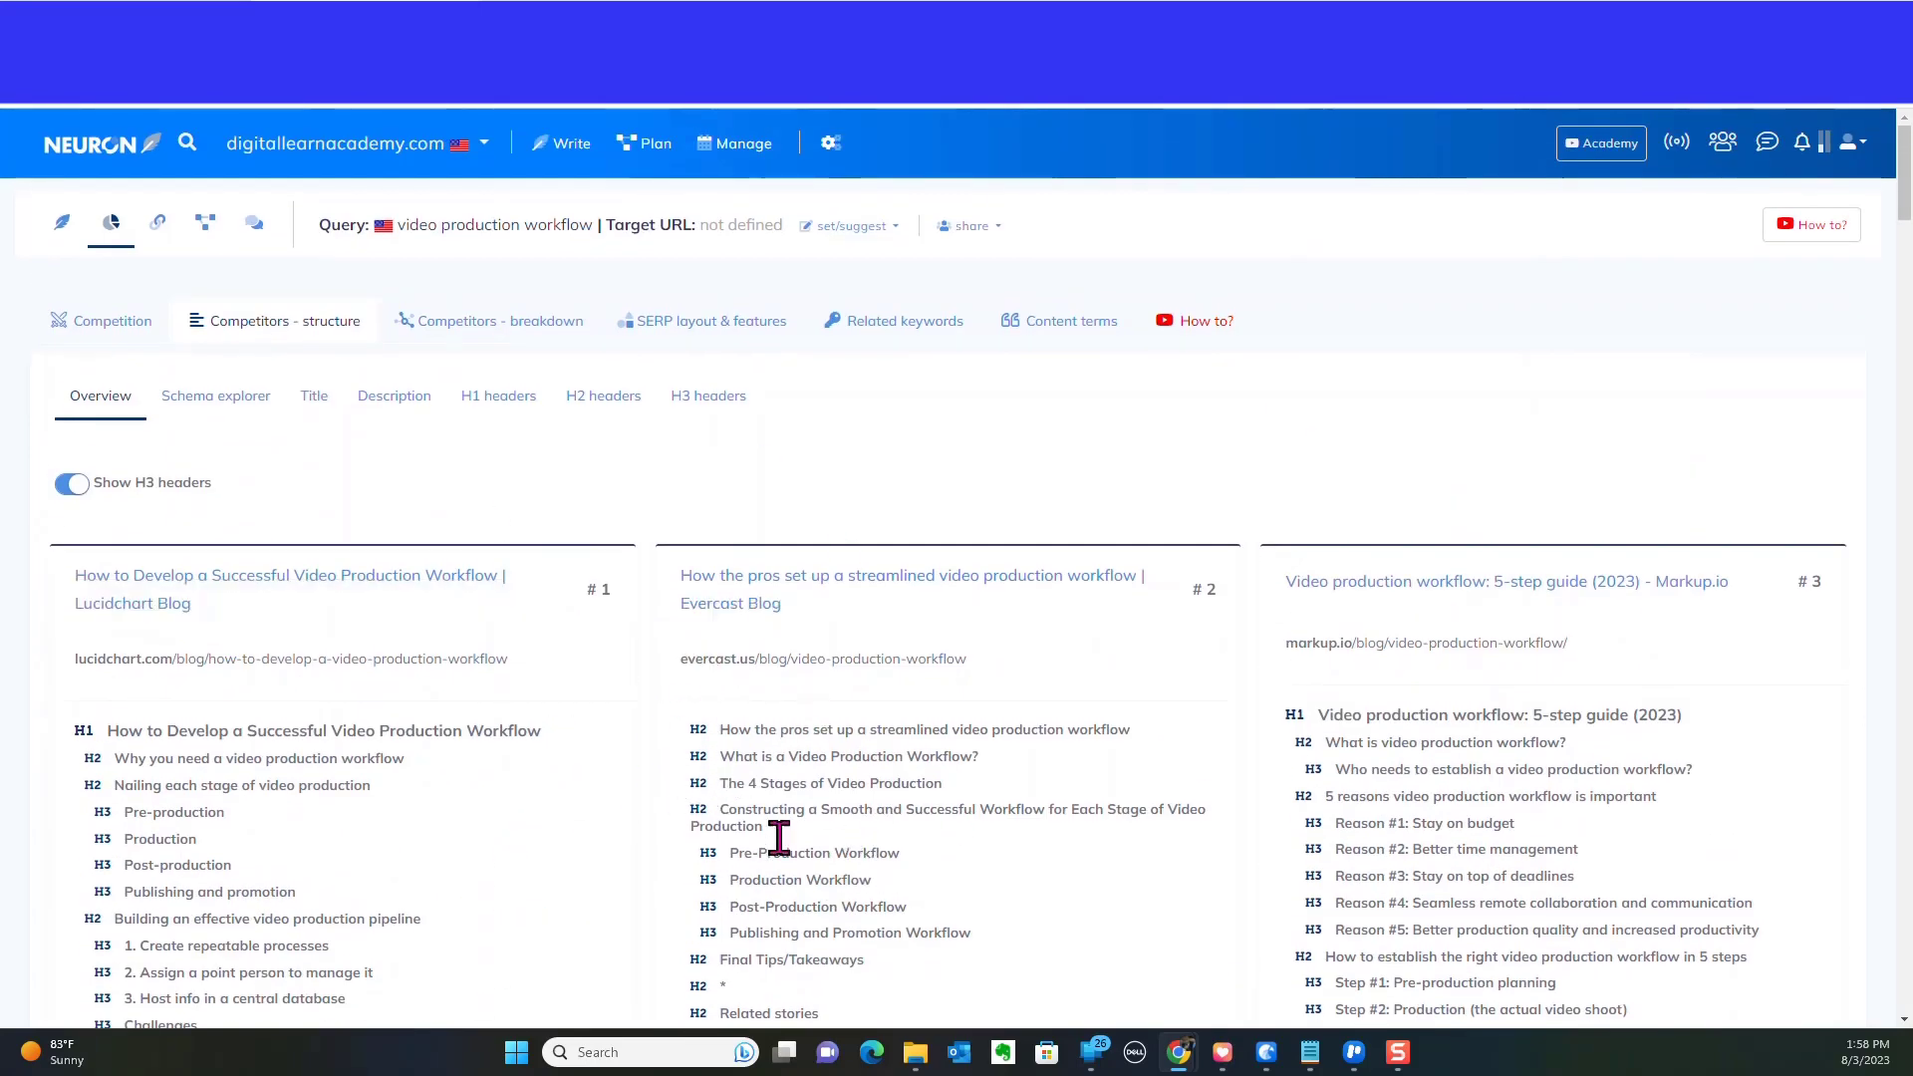
pyautogui.click(224, 412)
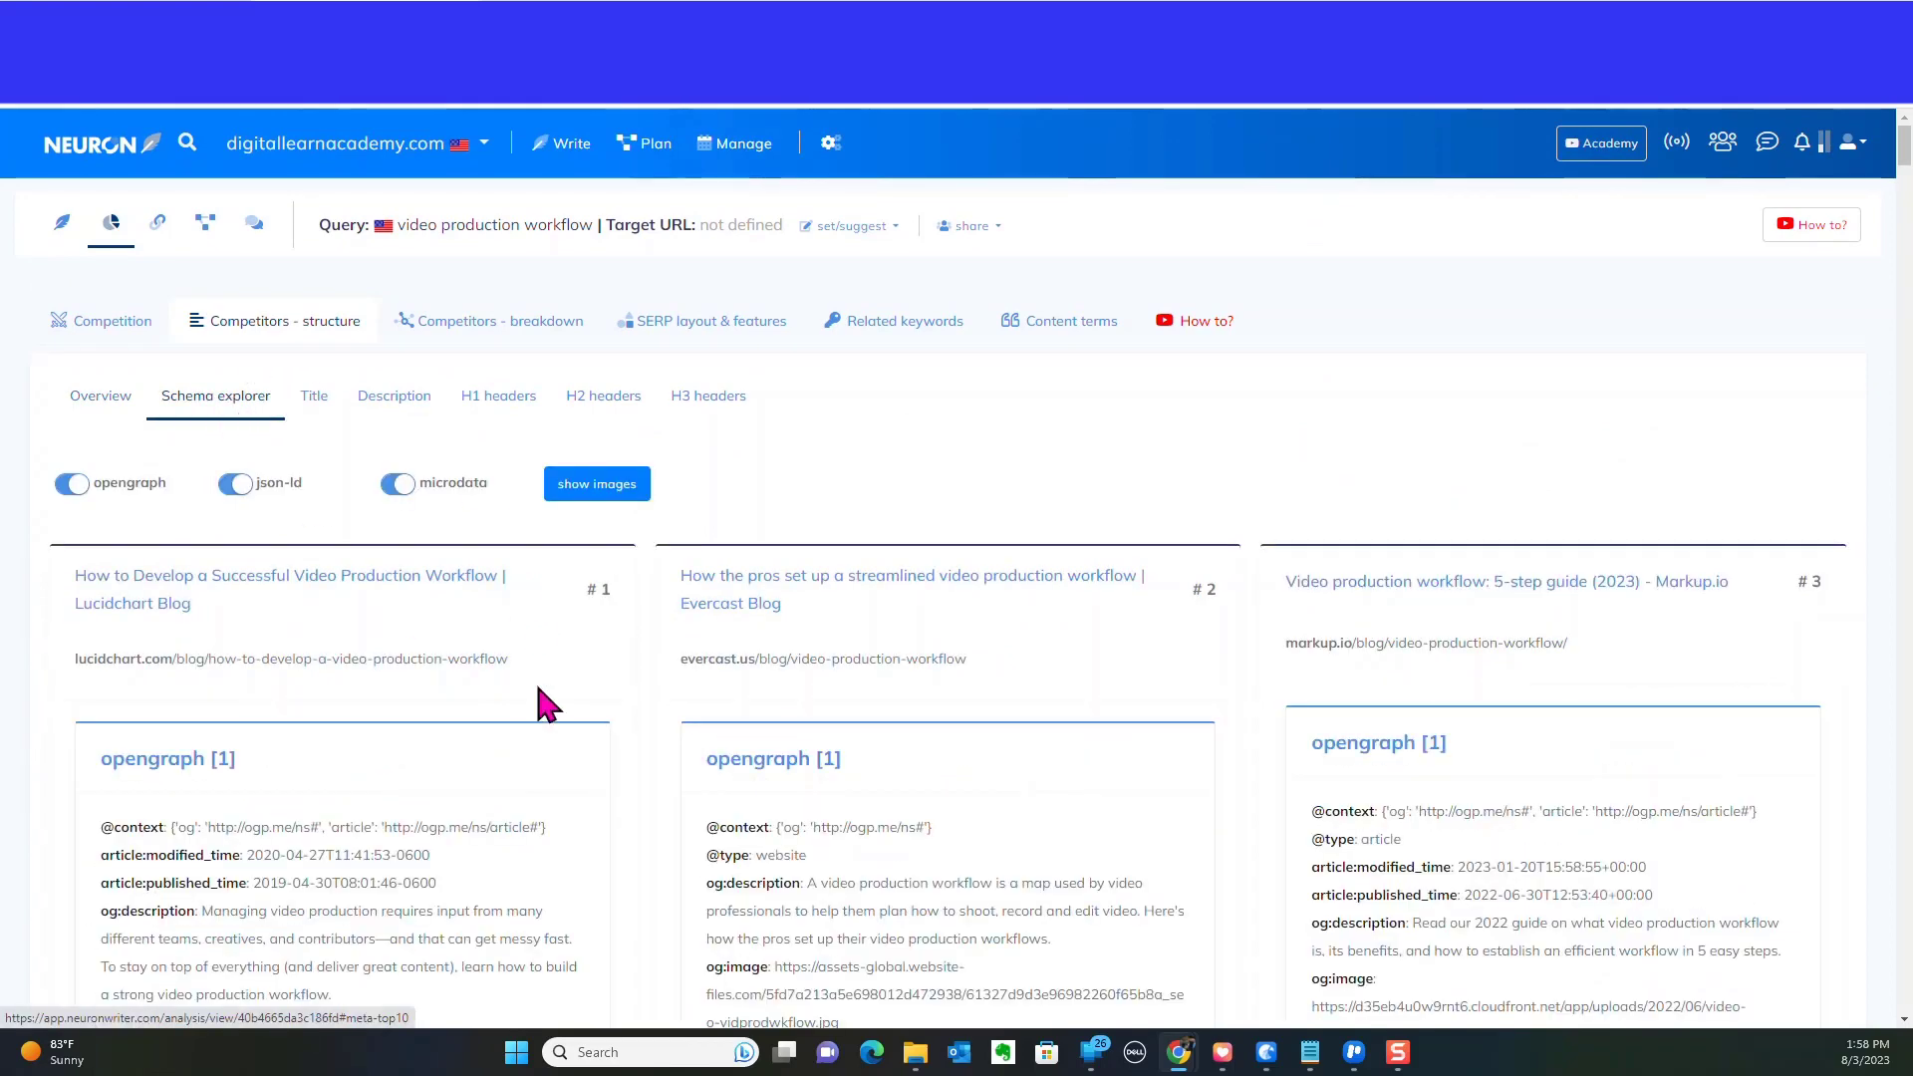
pyautogui.scroll(-3, 552, 670)
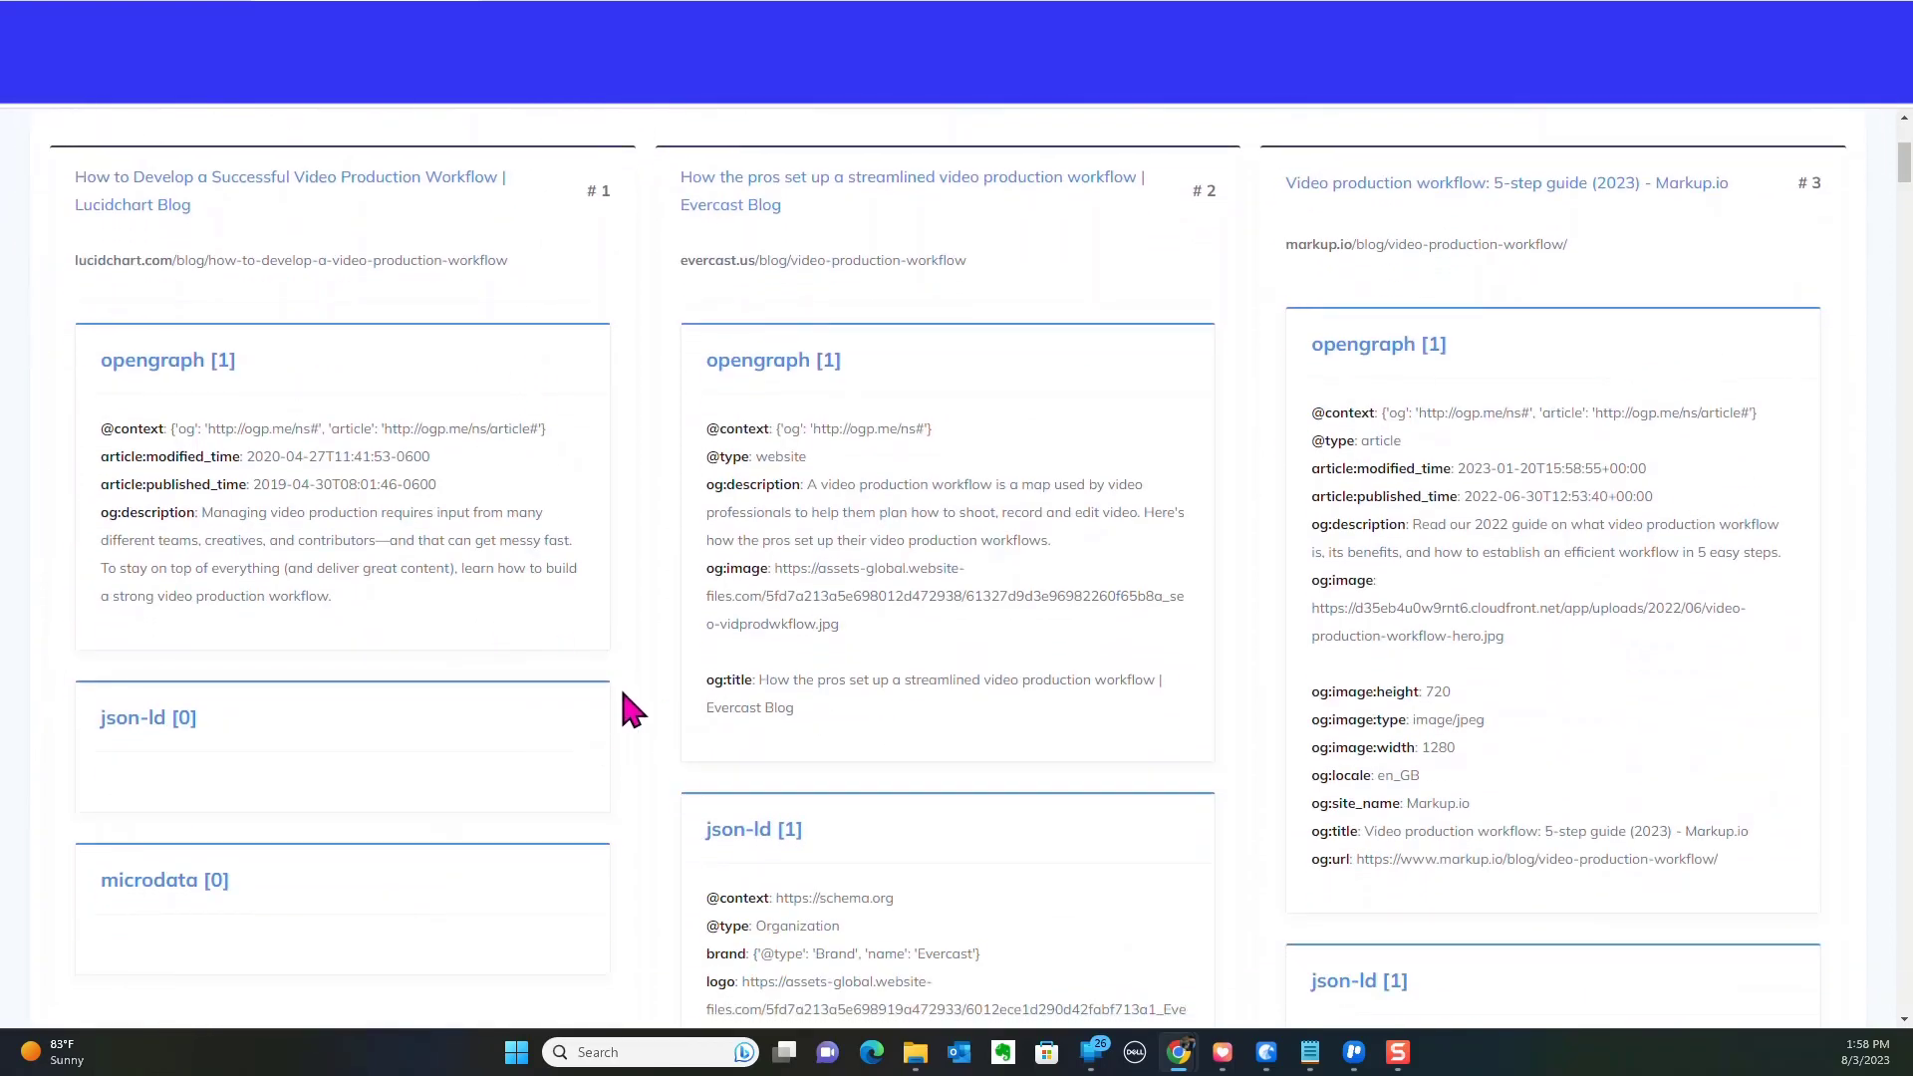
pyautogui.scroll(-1, 628, 708)
pyautogui.scroll(2, 620, 704)
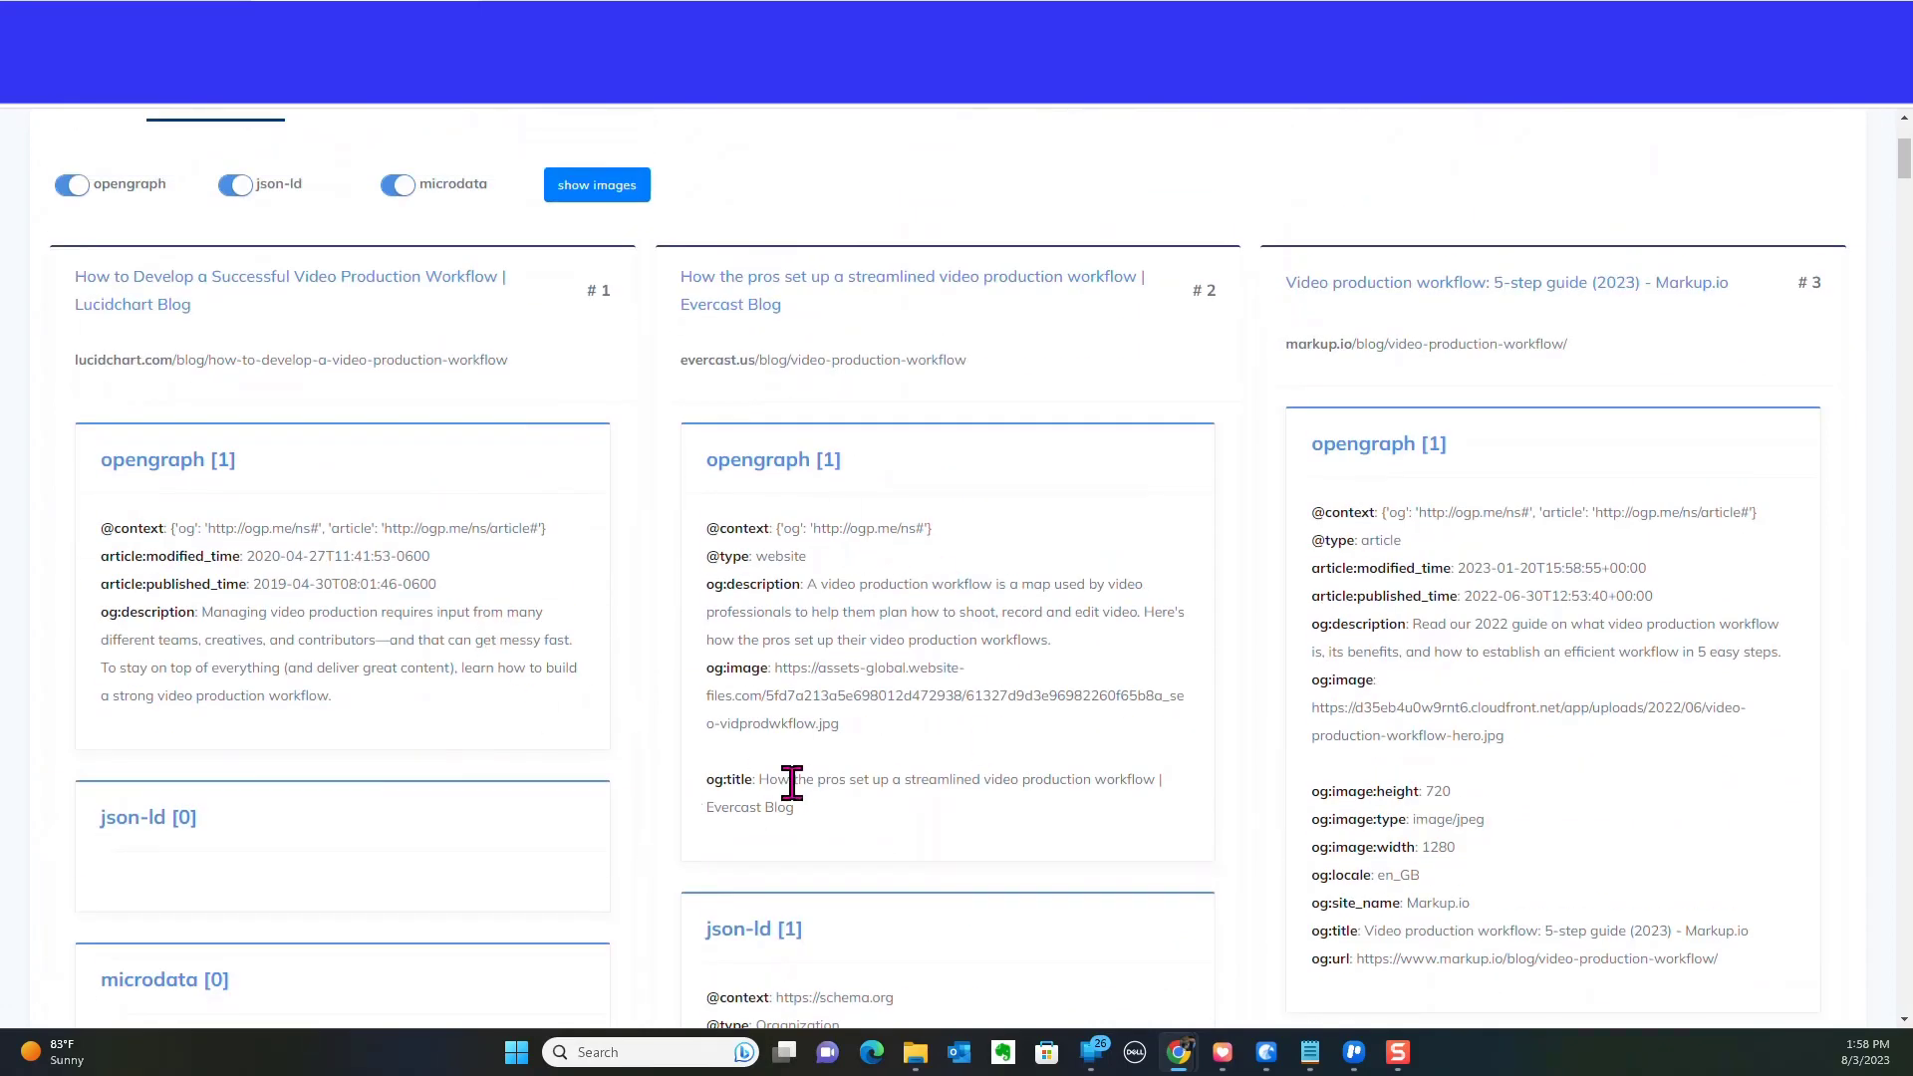
pyautogui.scroll(2, 608, 671)
pyautogui.click(318, 418)
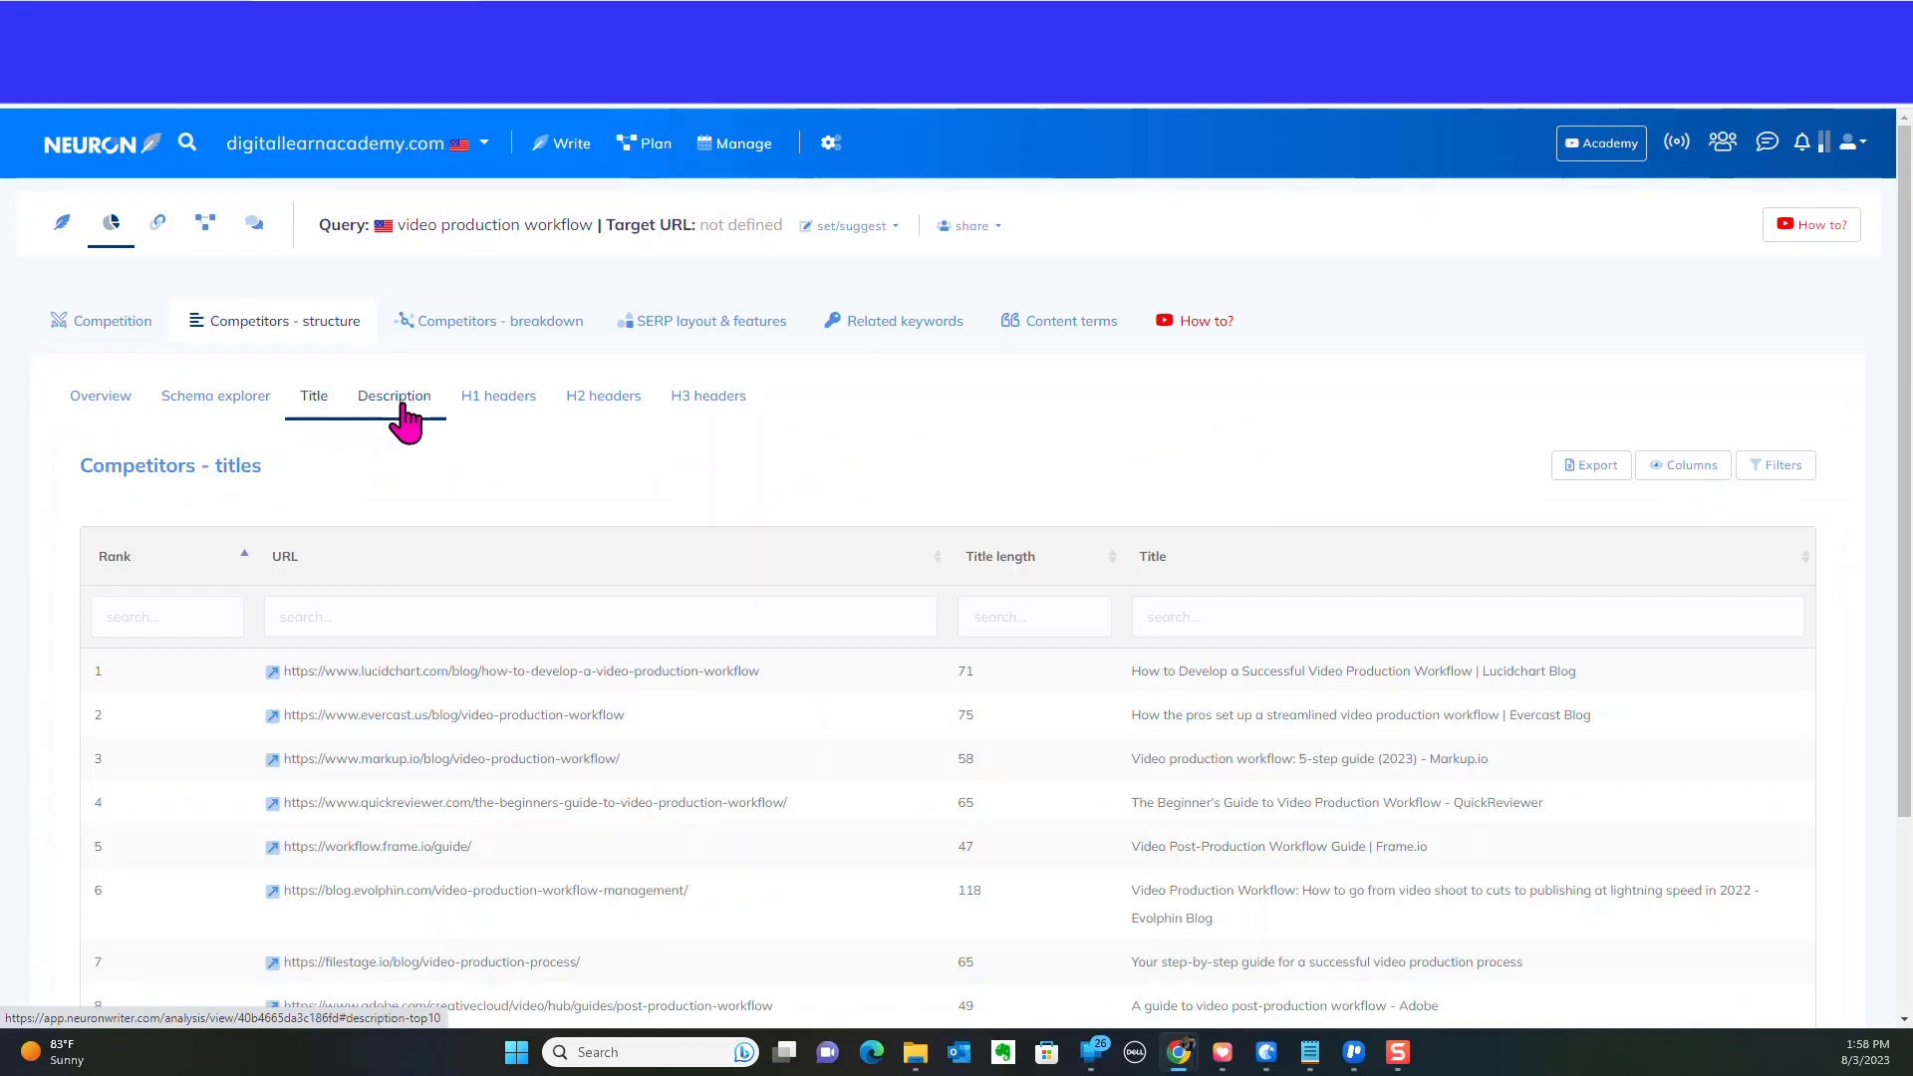
pyautogui.click(404, 421)
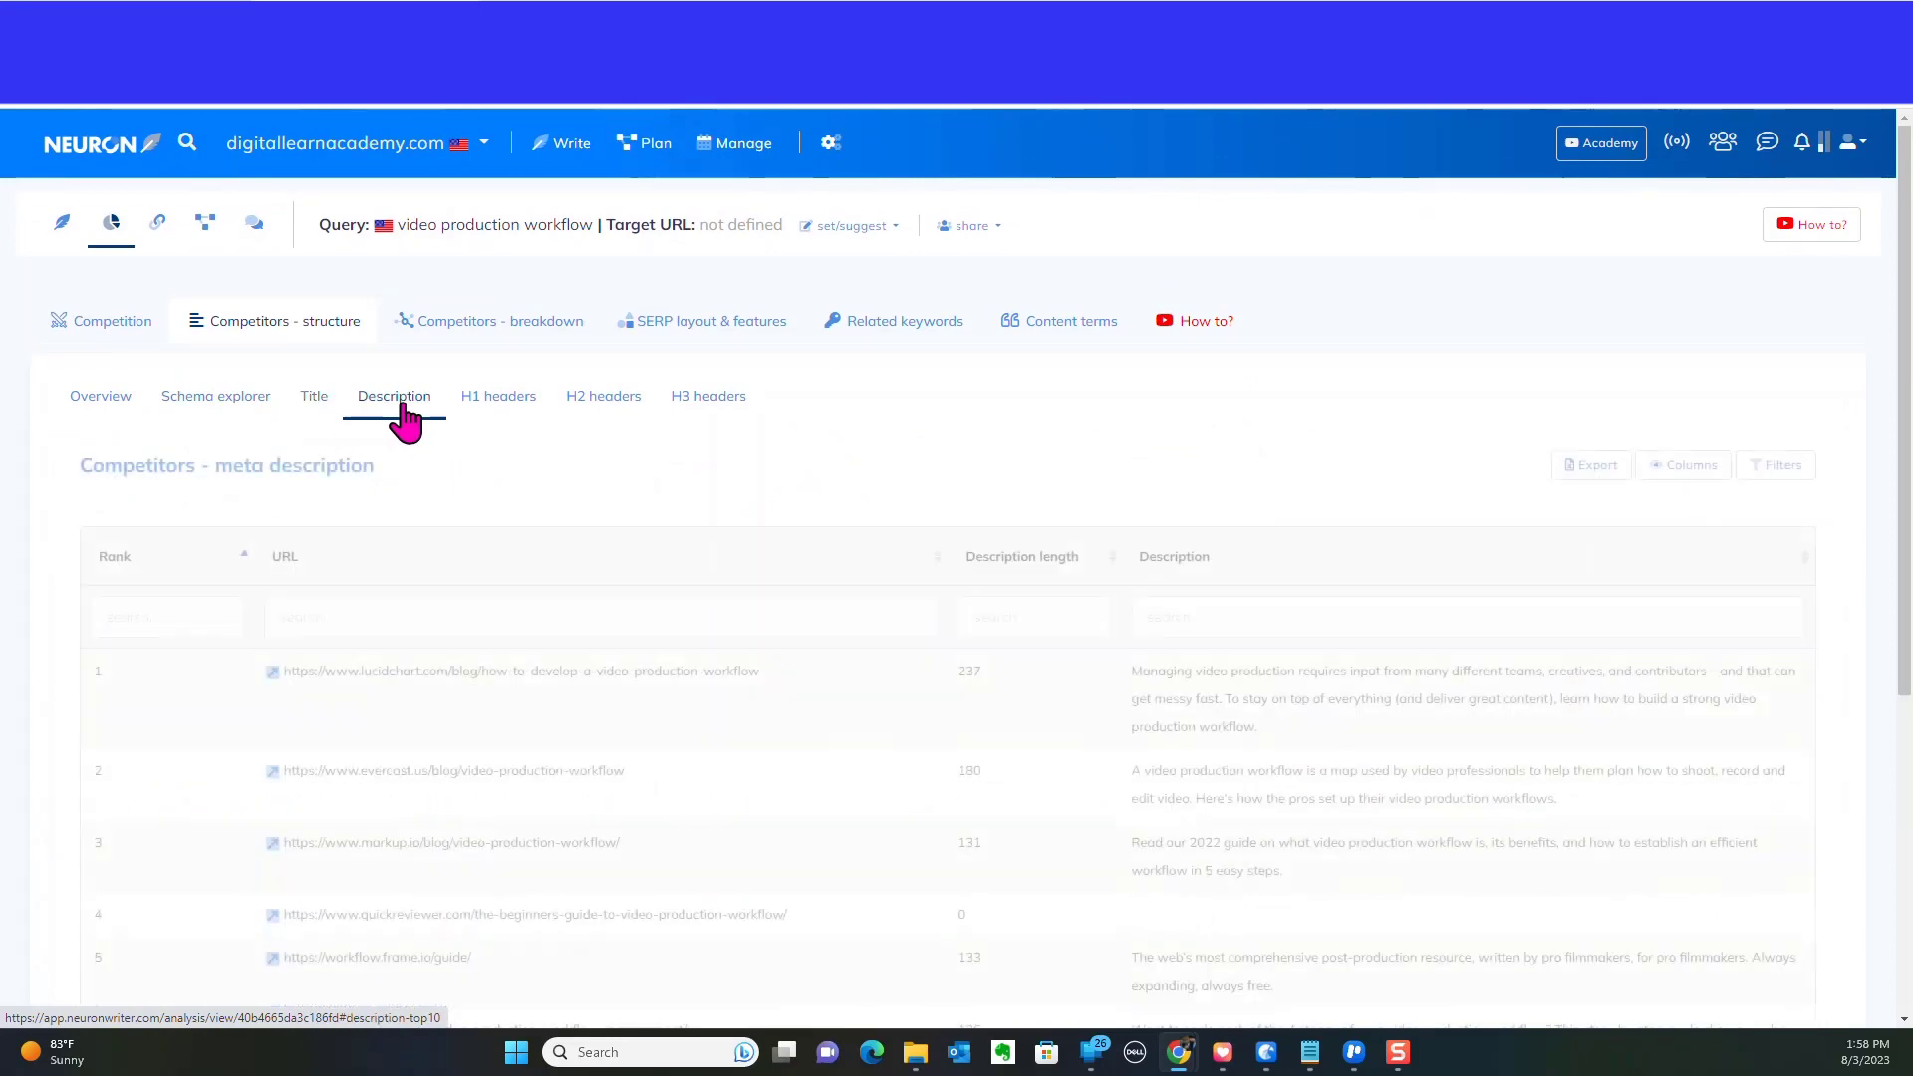
pyautogui.click(501, 415)
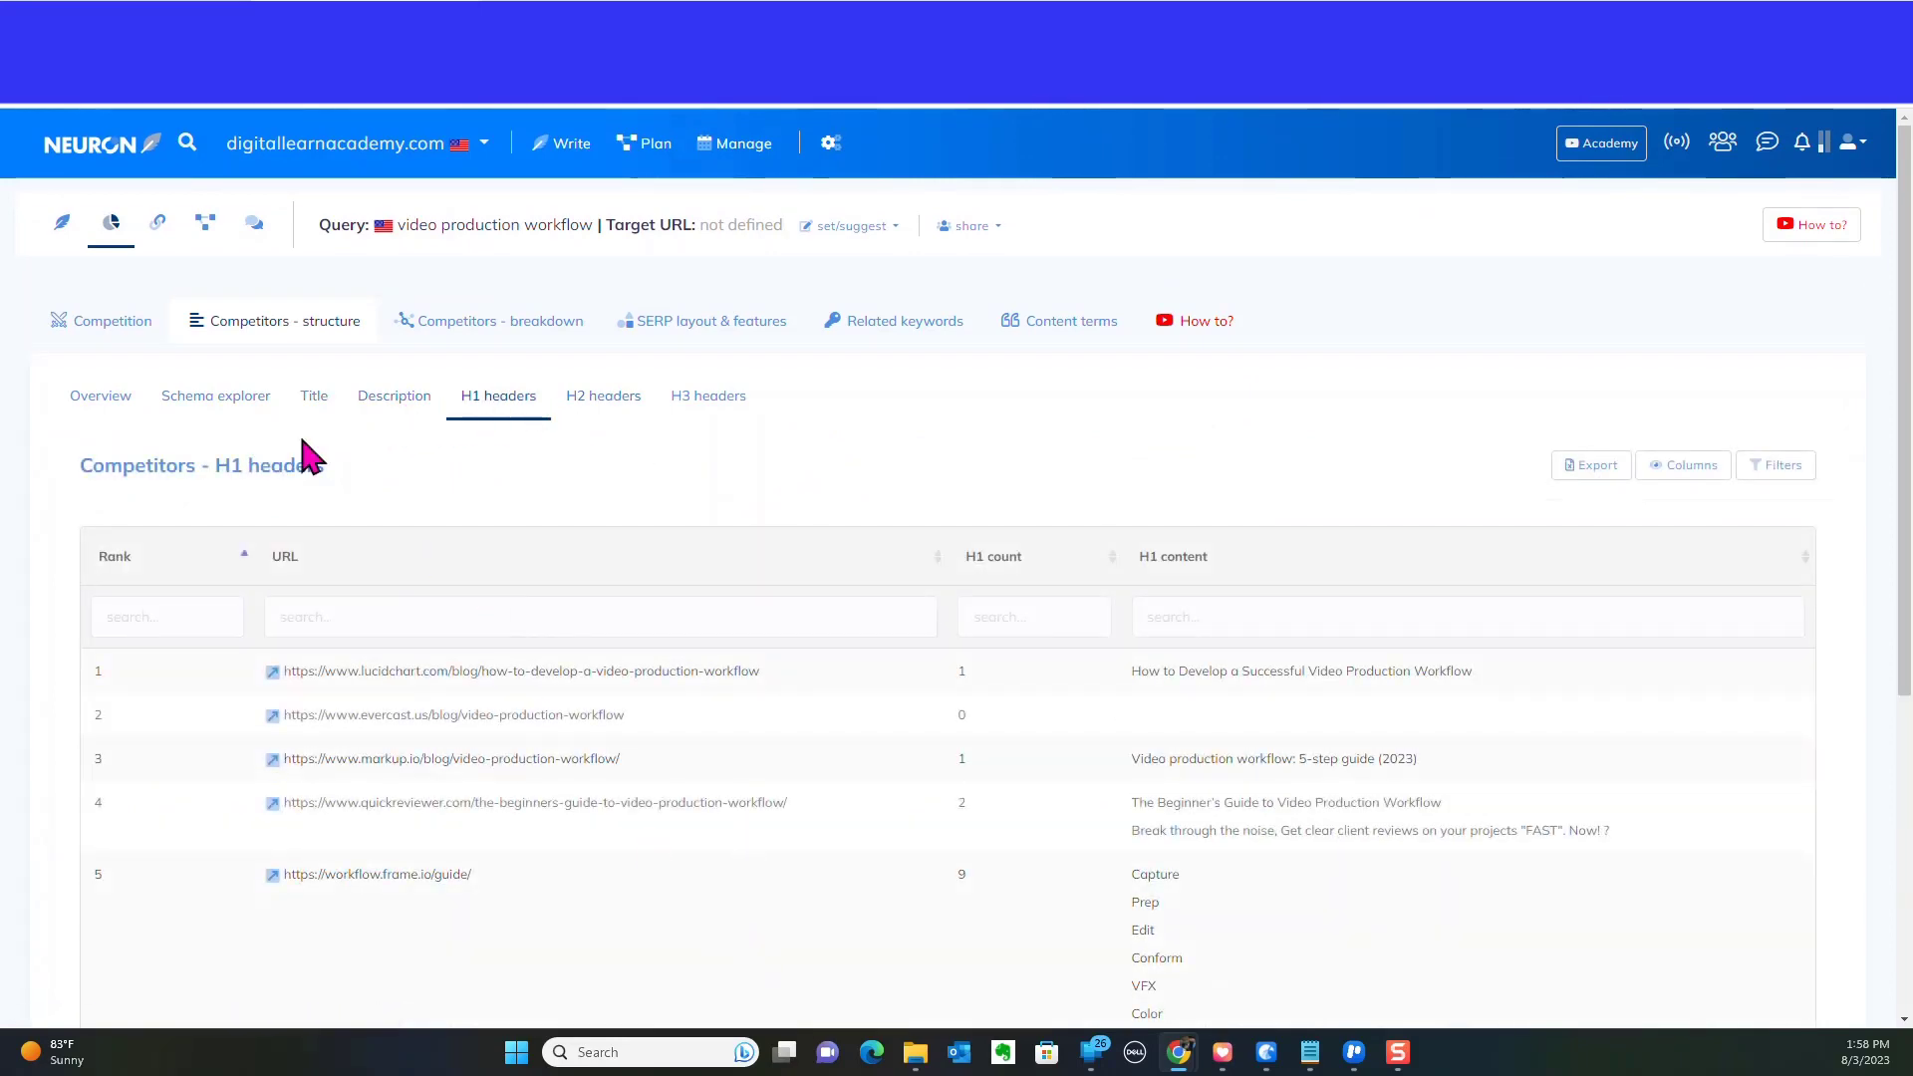
# - Review competitor breakdown, SERP layout & features, then related keywords for video production workflow
pyautogui.click(493, 338)
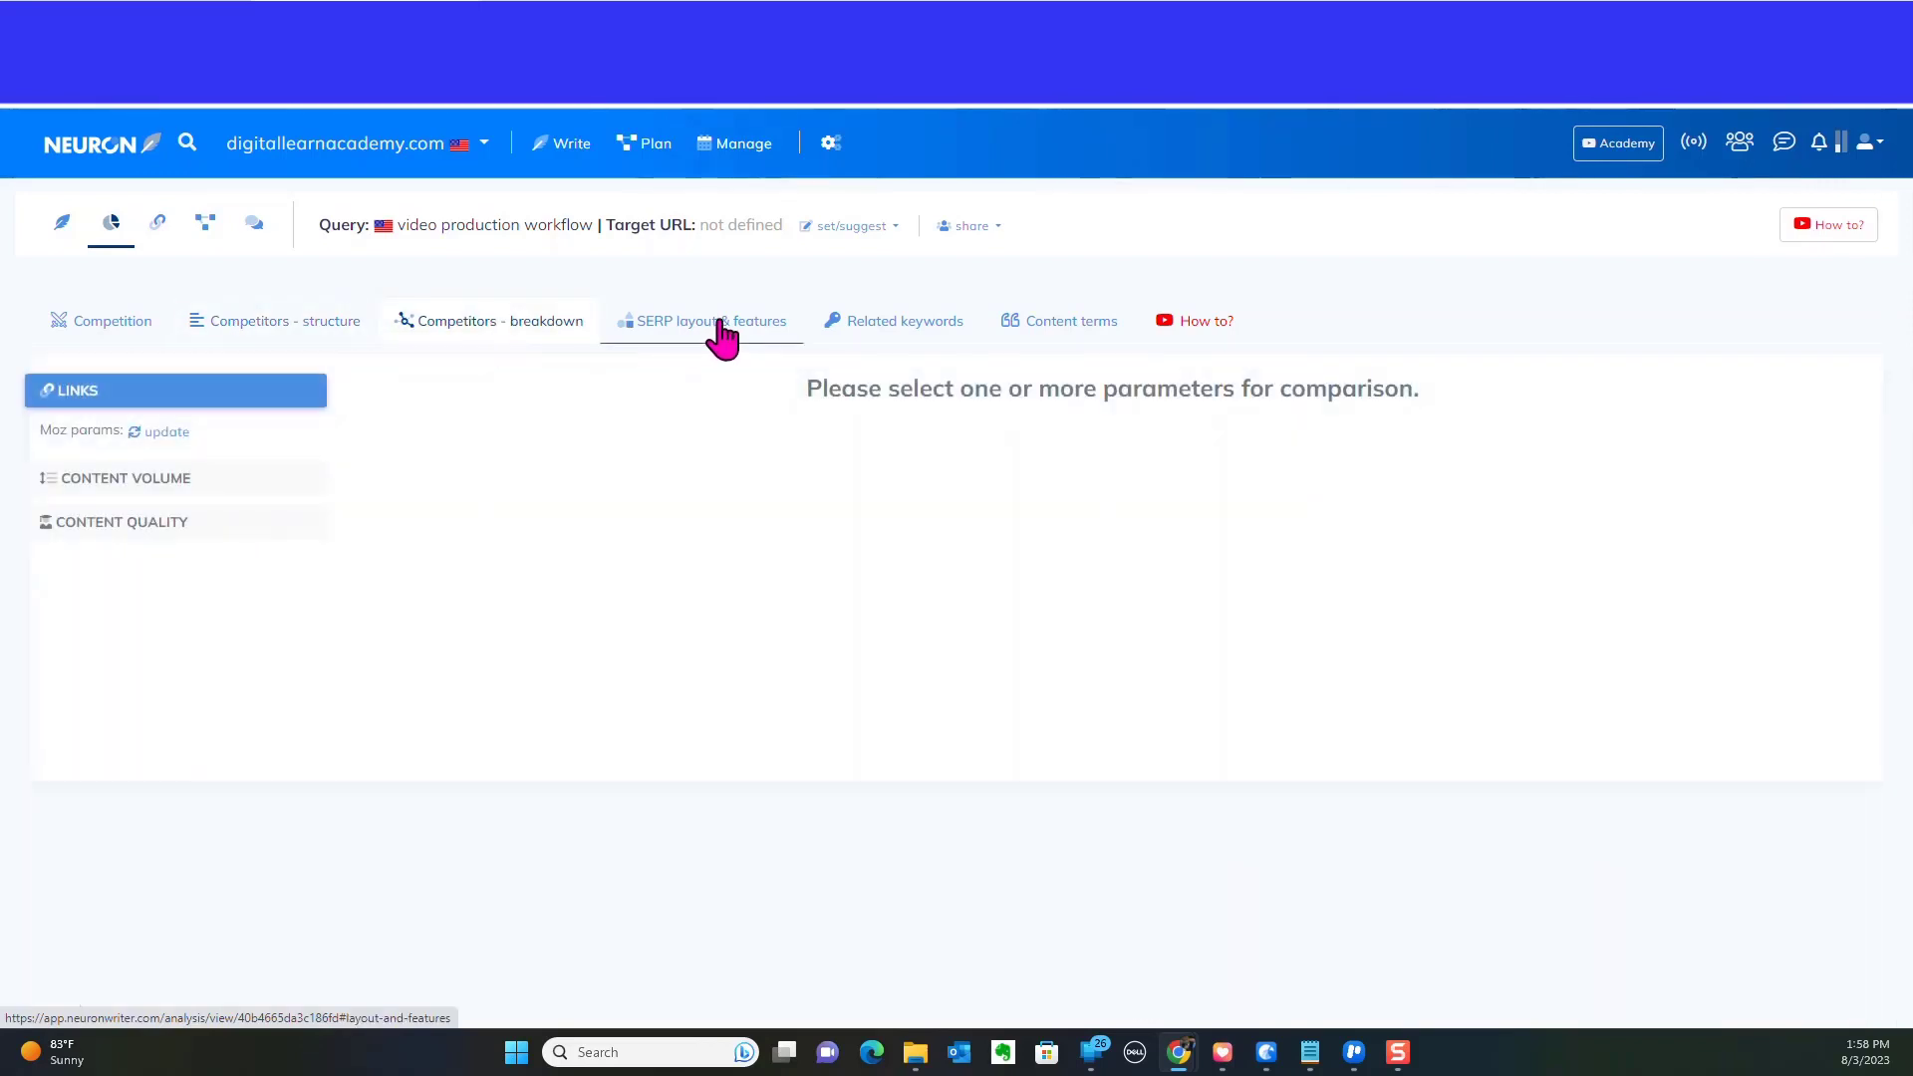
pyautogui.click(702, 326)
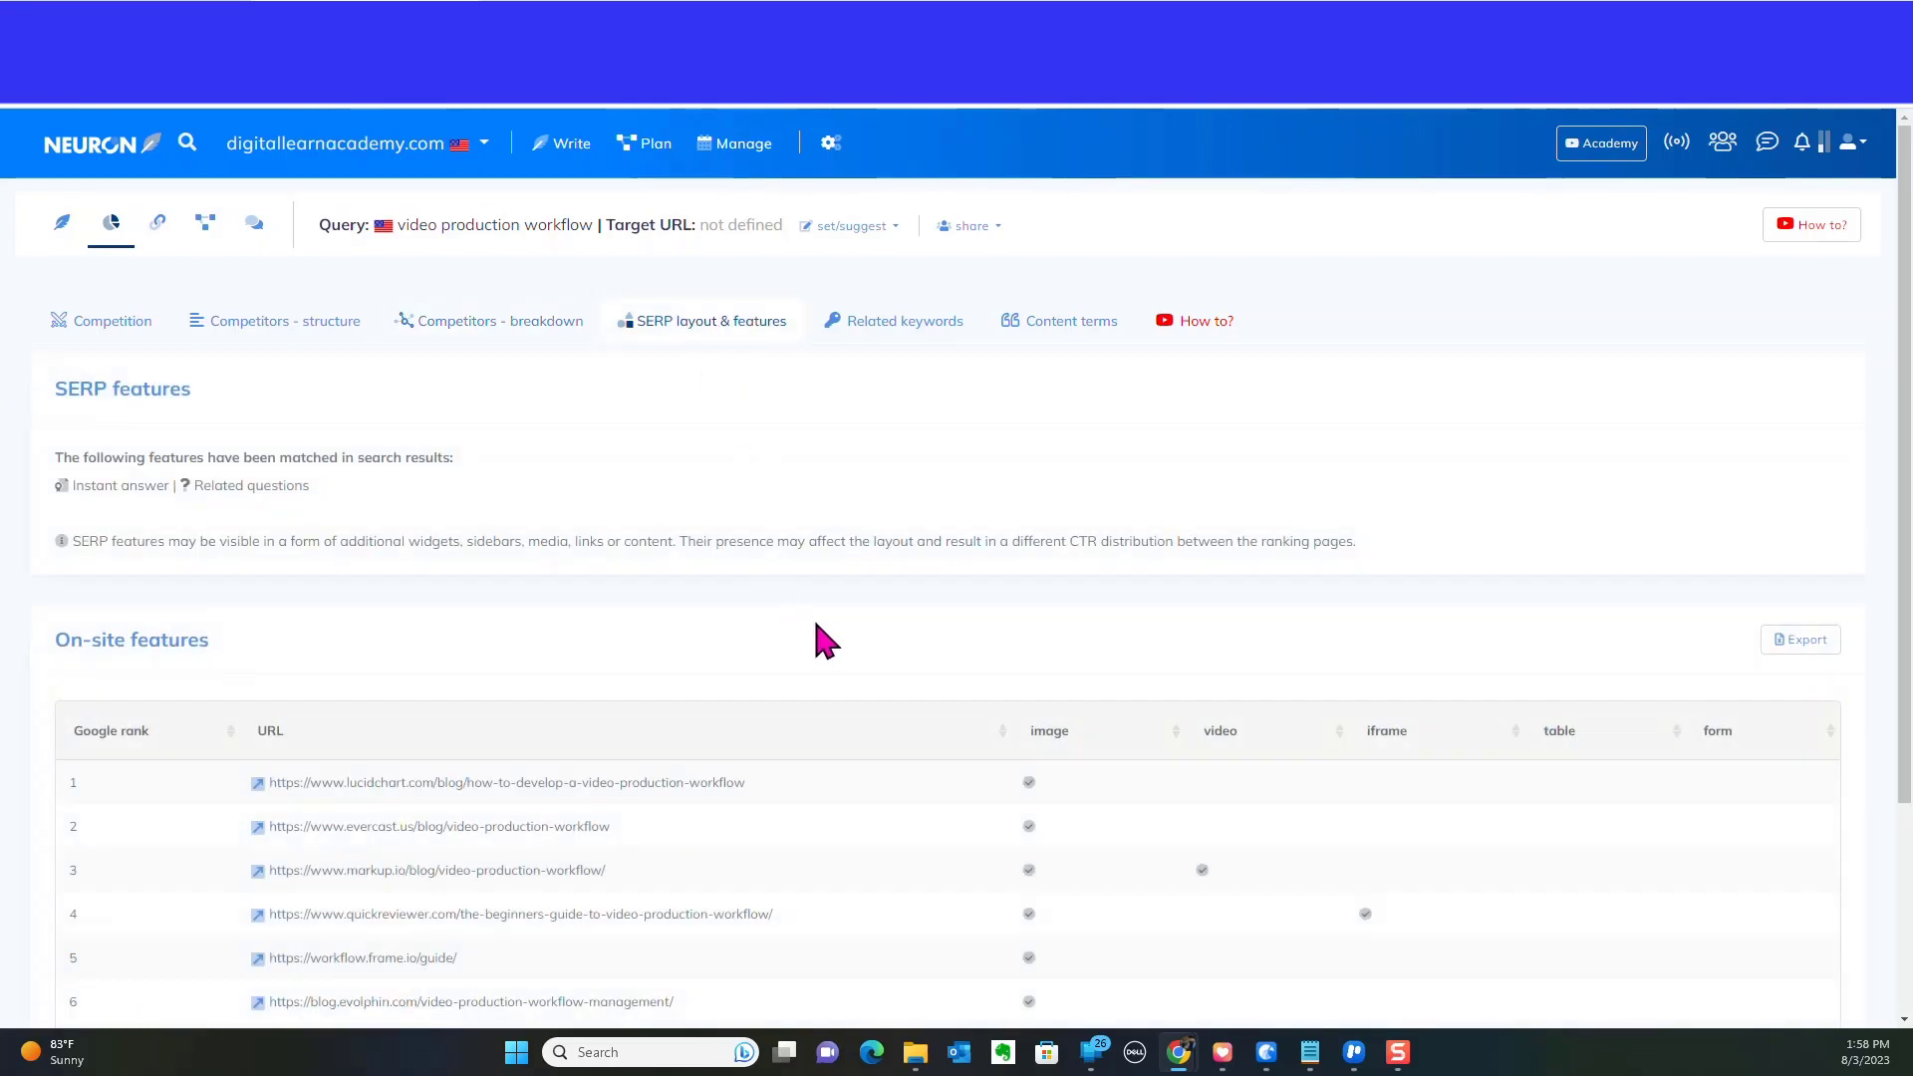
pyautogui.scroll(-2, 815, 617)
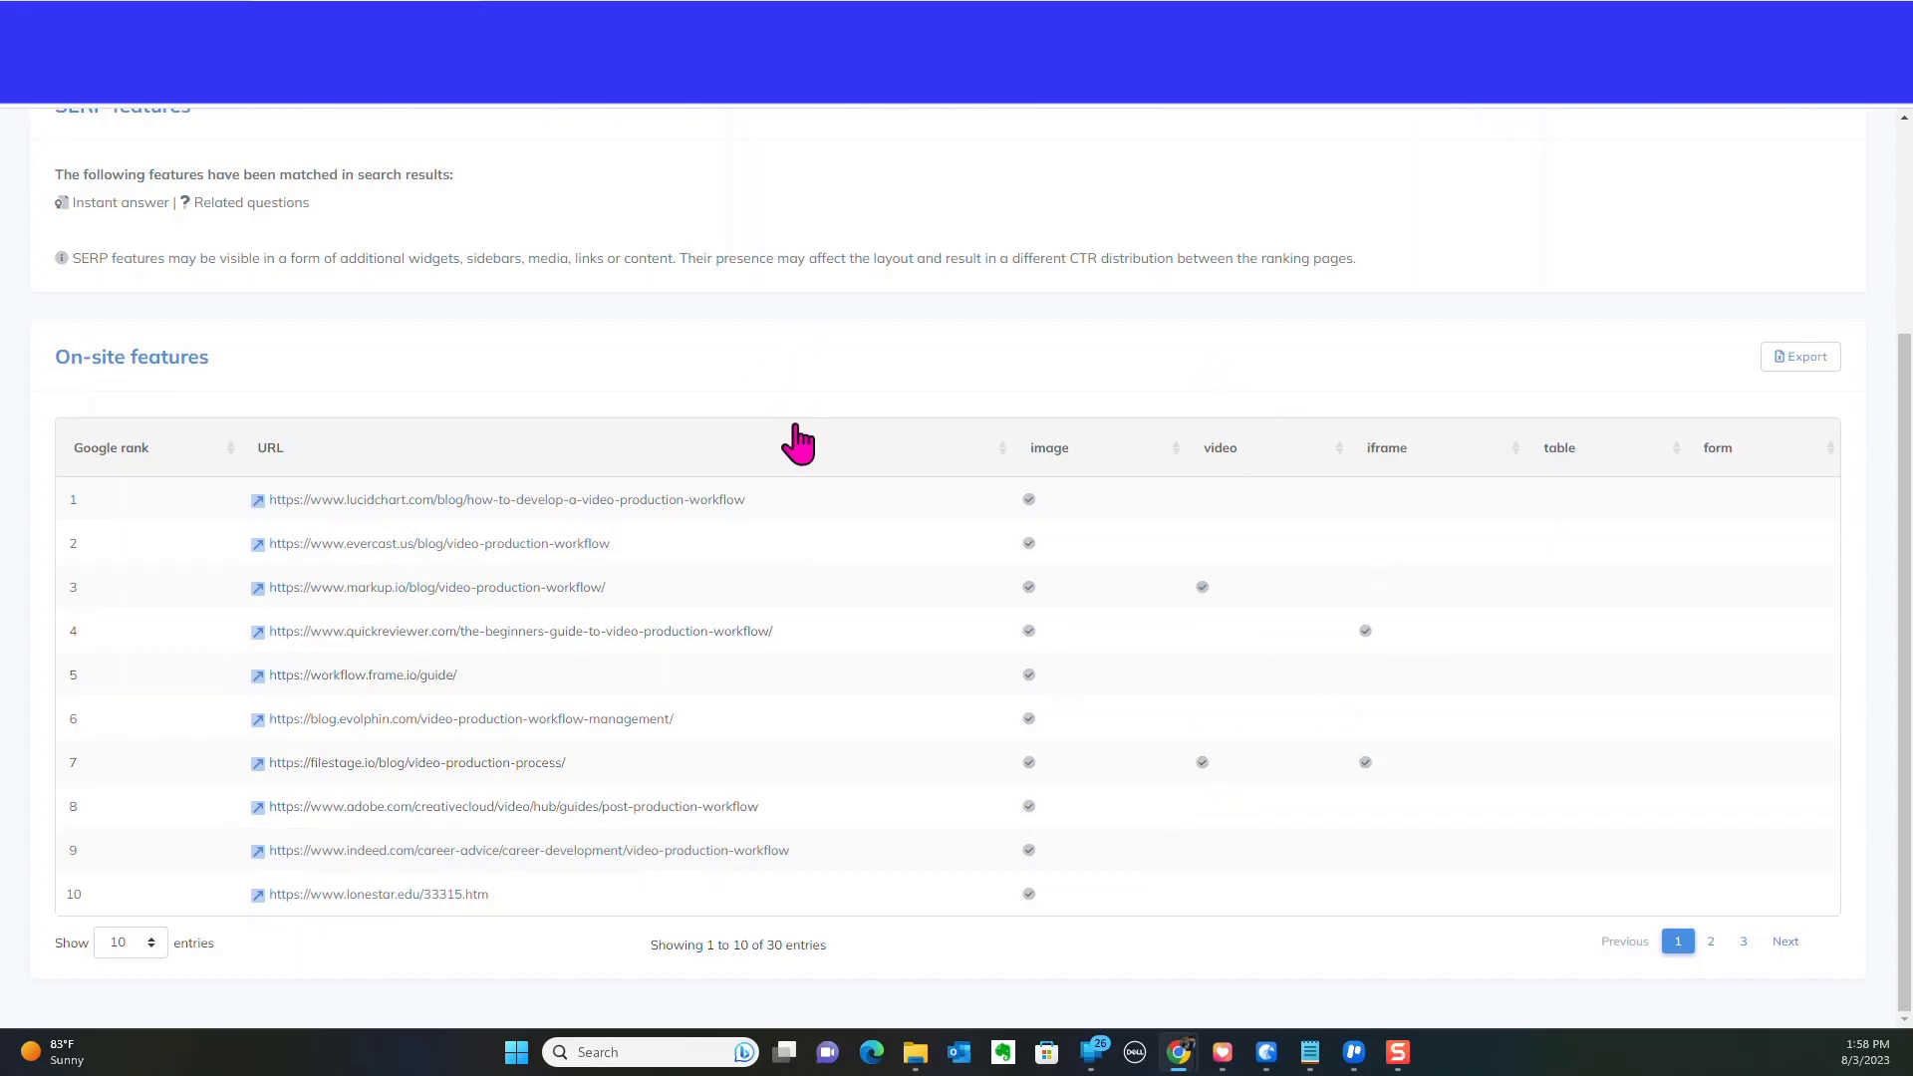
pyautogui.scroll(2, 785, 426)
pyautogui.click(894, 332)
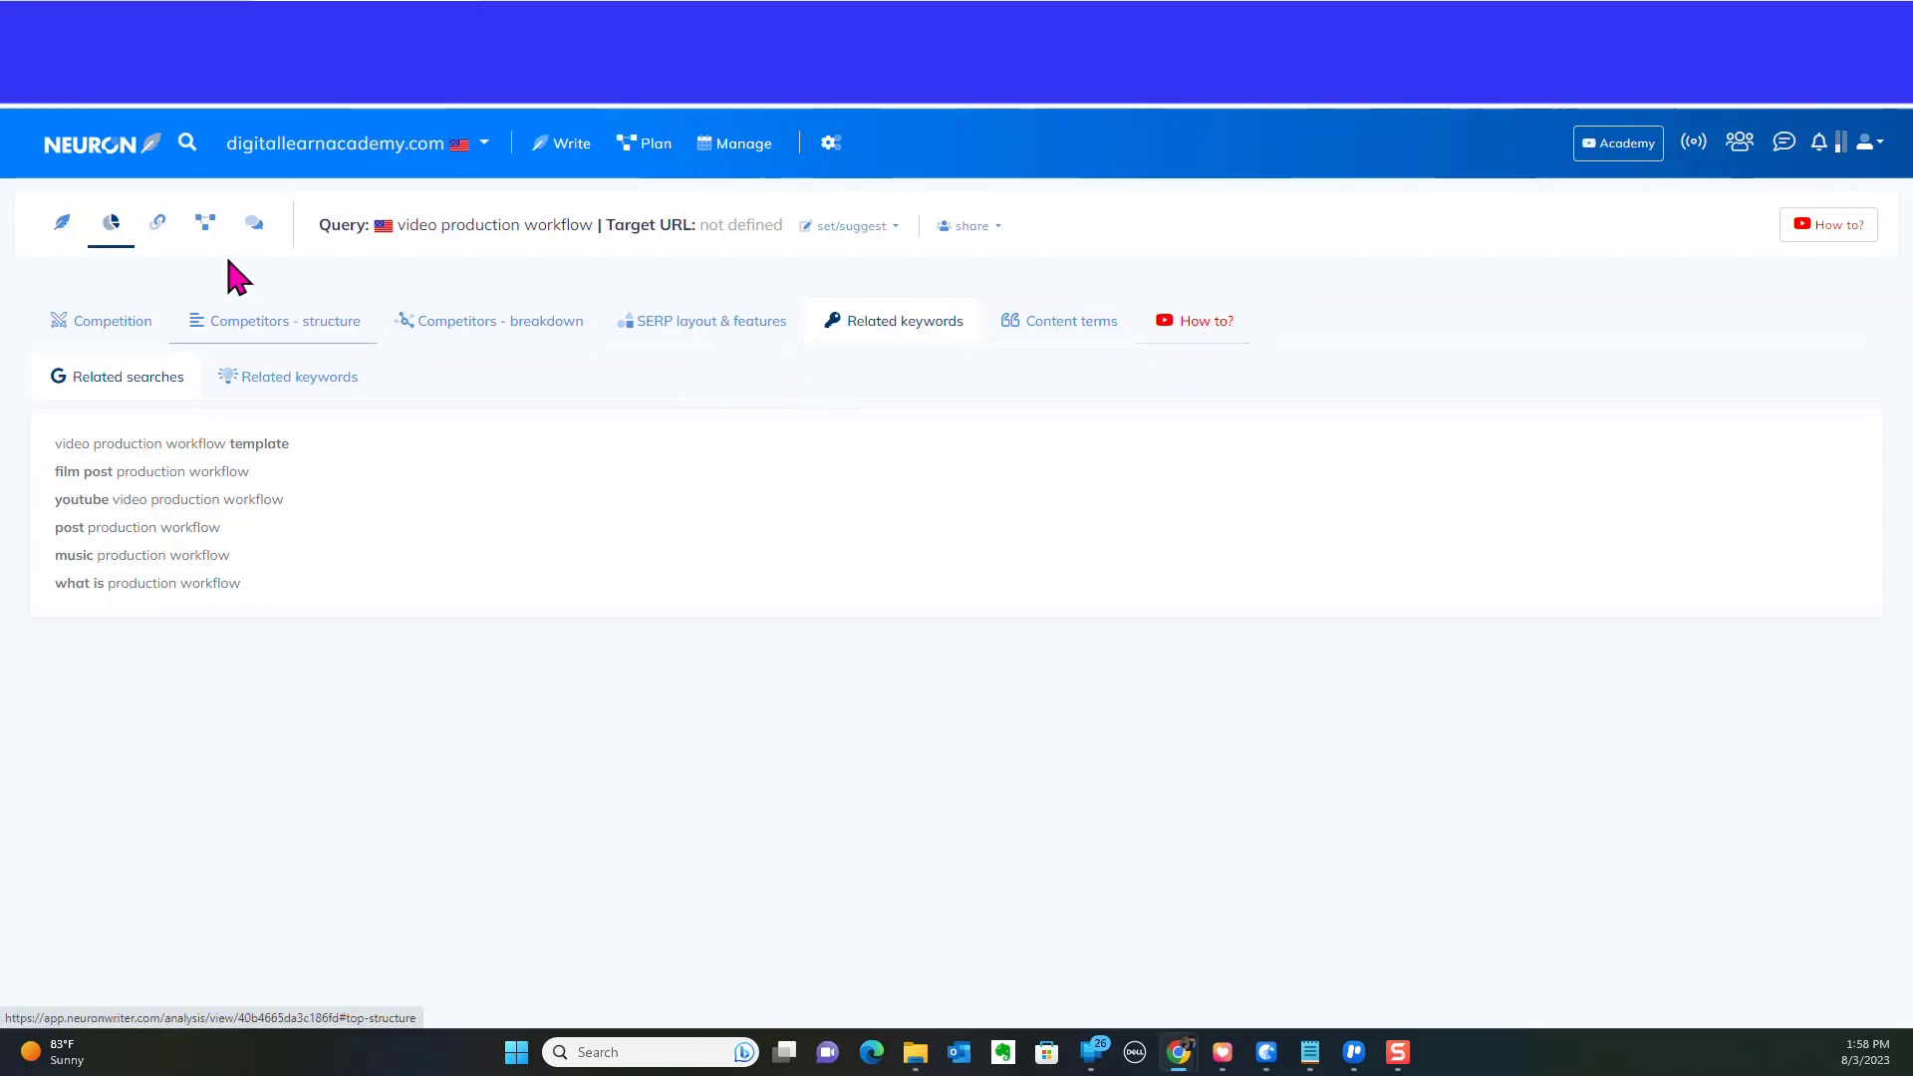
# - Browse the Internal links, Next content ideas and Comments panels for the video production workflow query
pyautogui.click(160, 224)
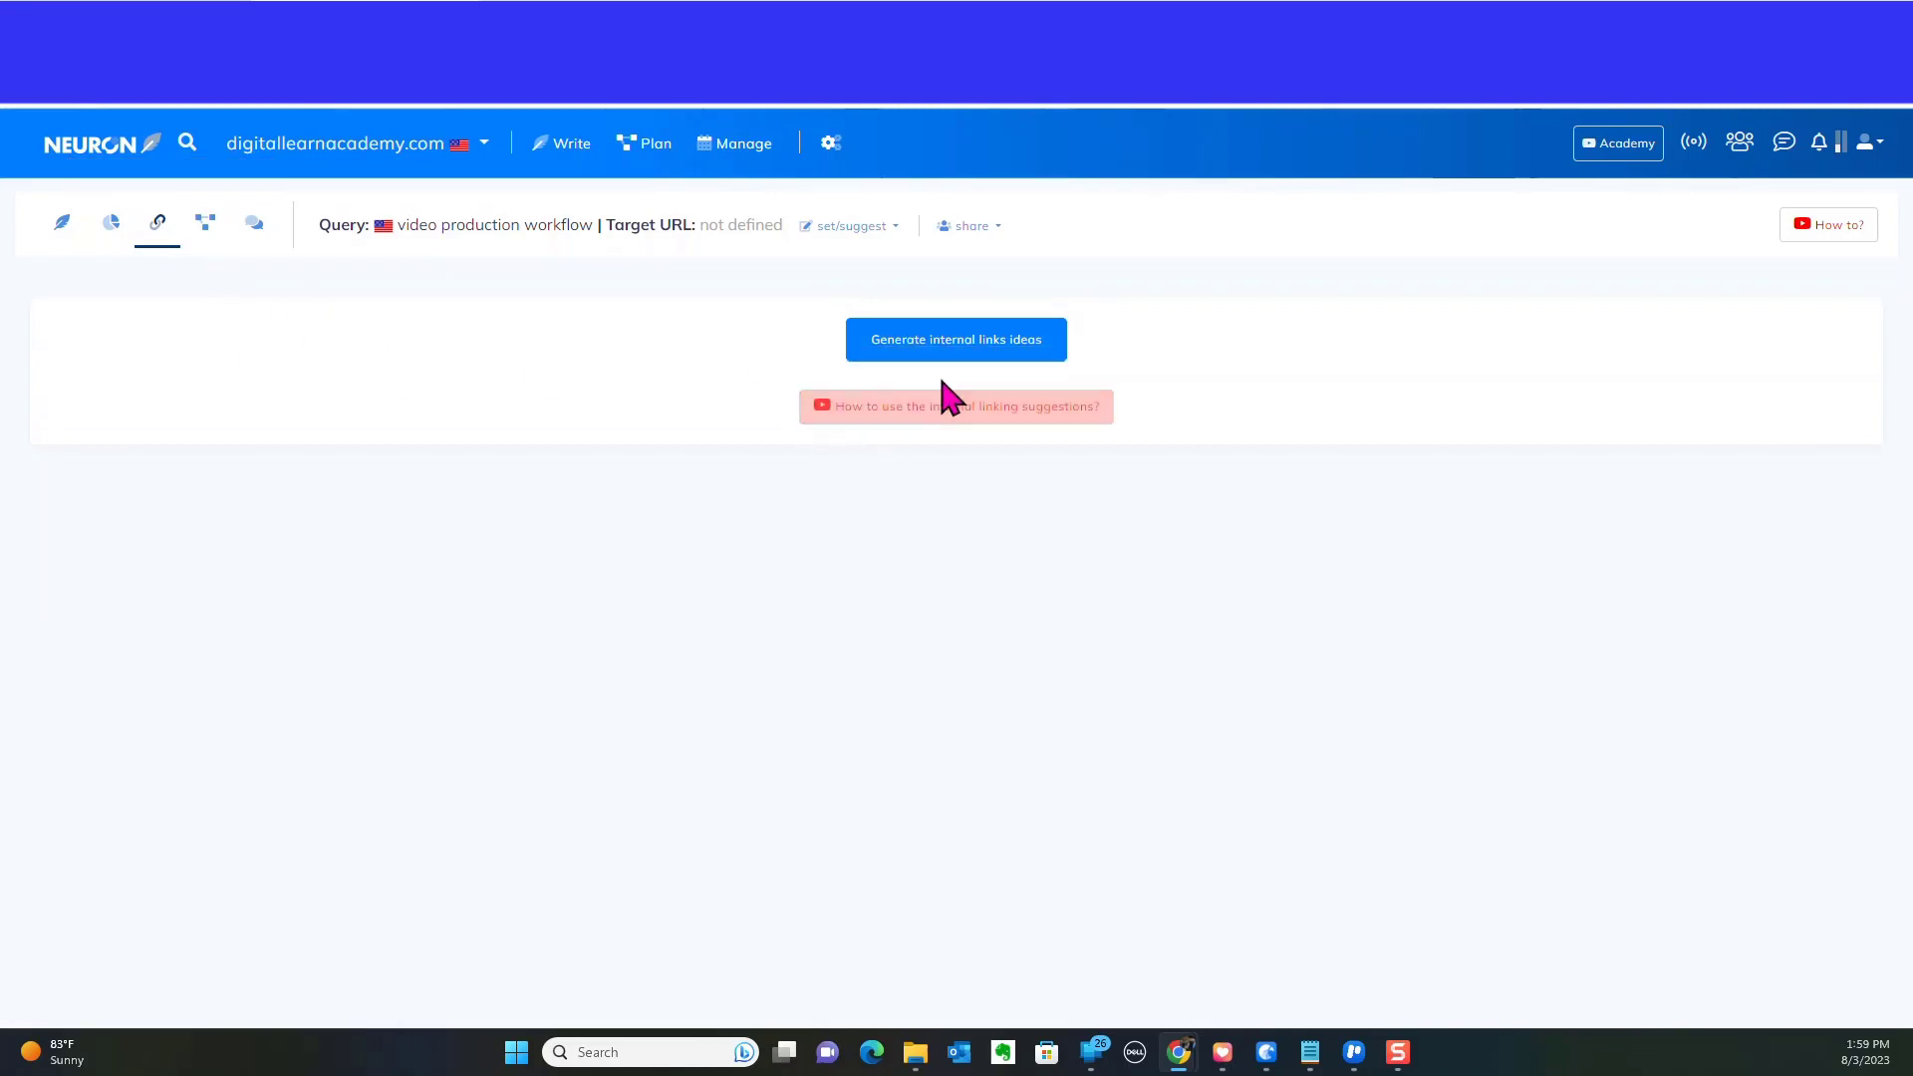
pyautogui.click(207, 227)
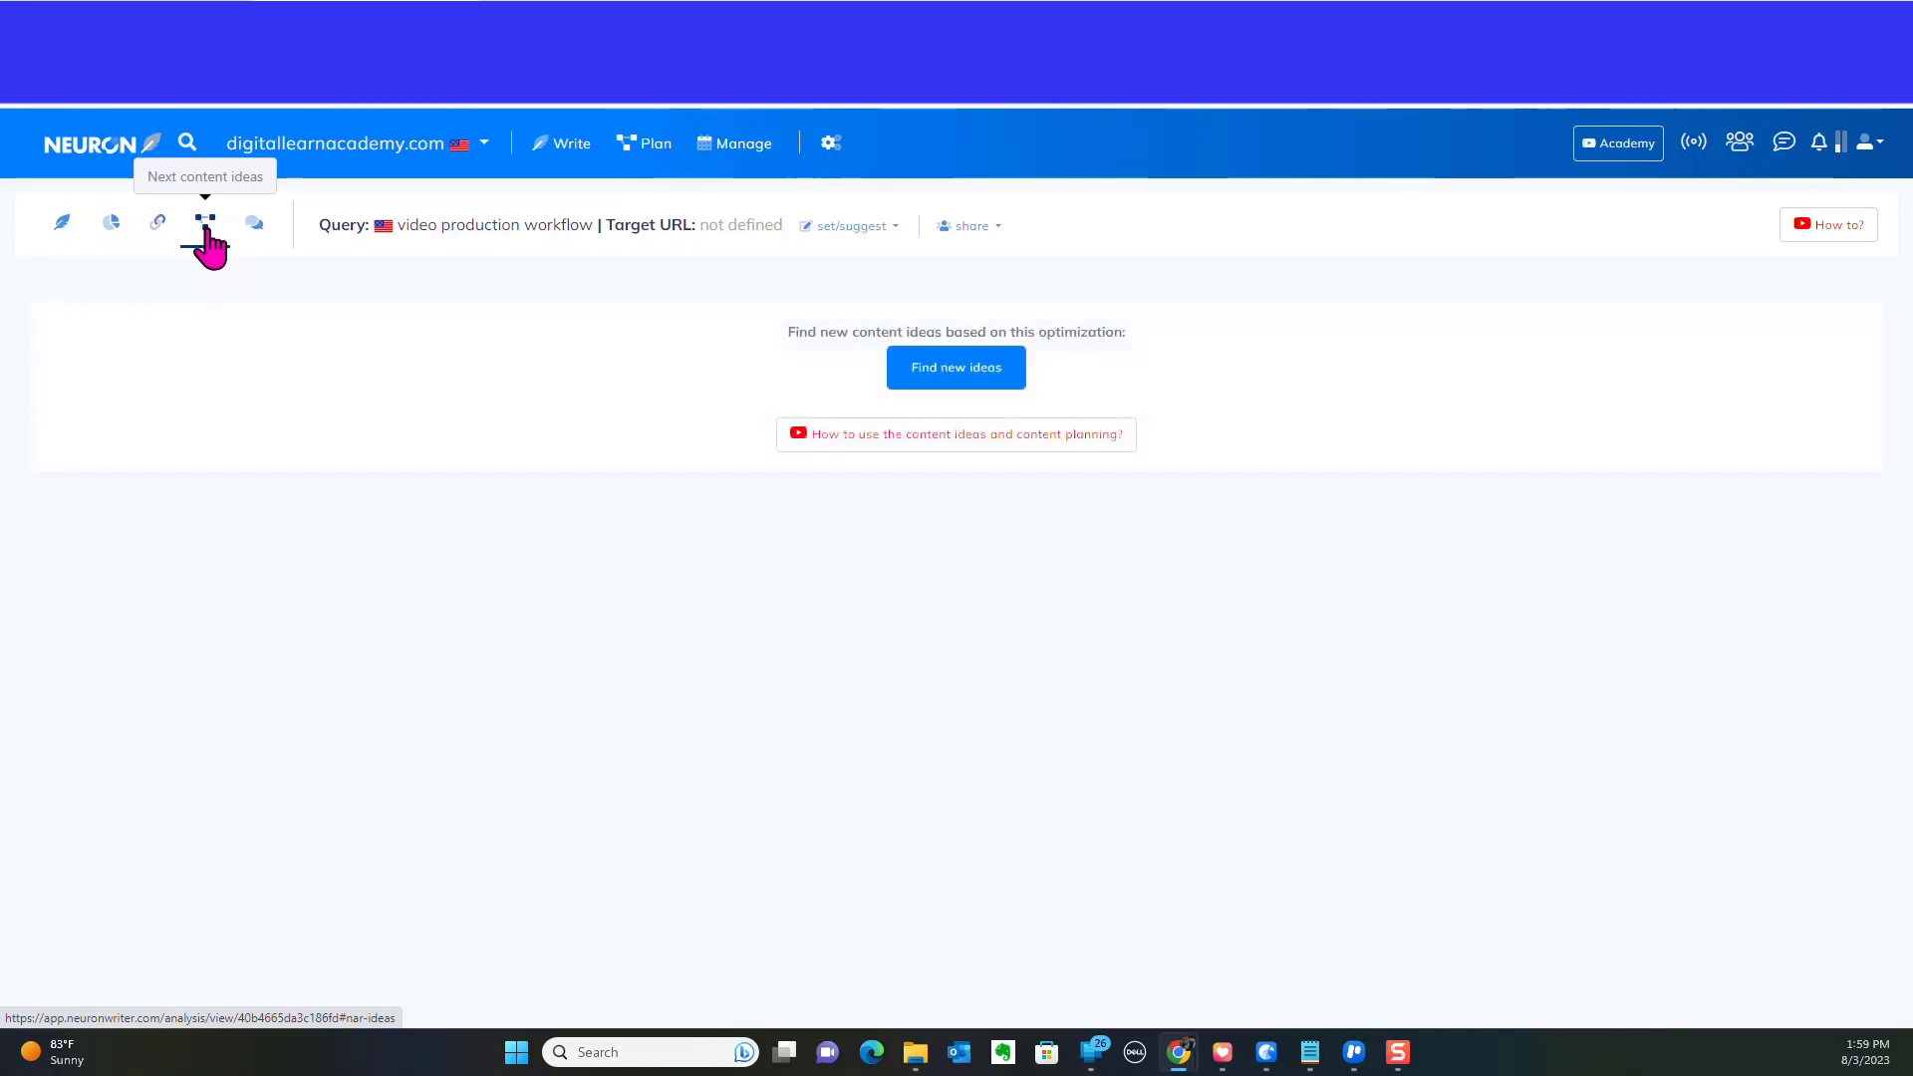
pyautogui.click(254, 228)
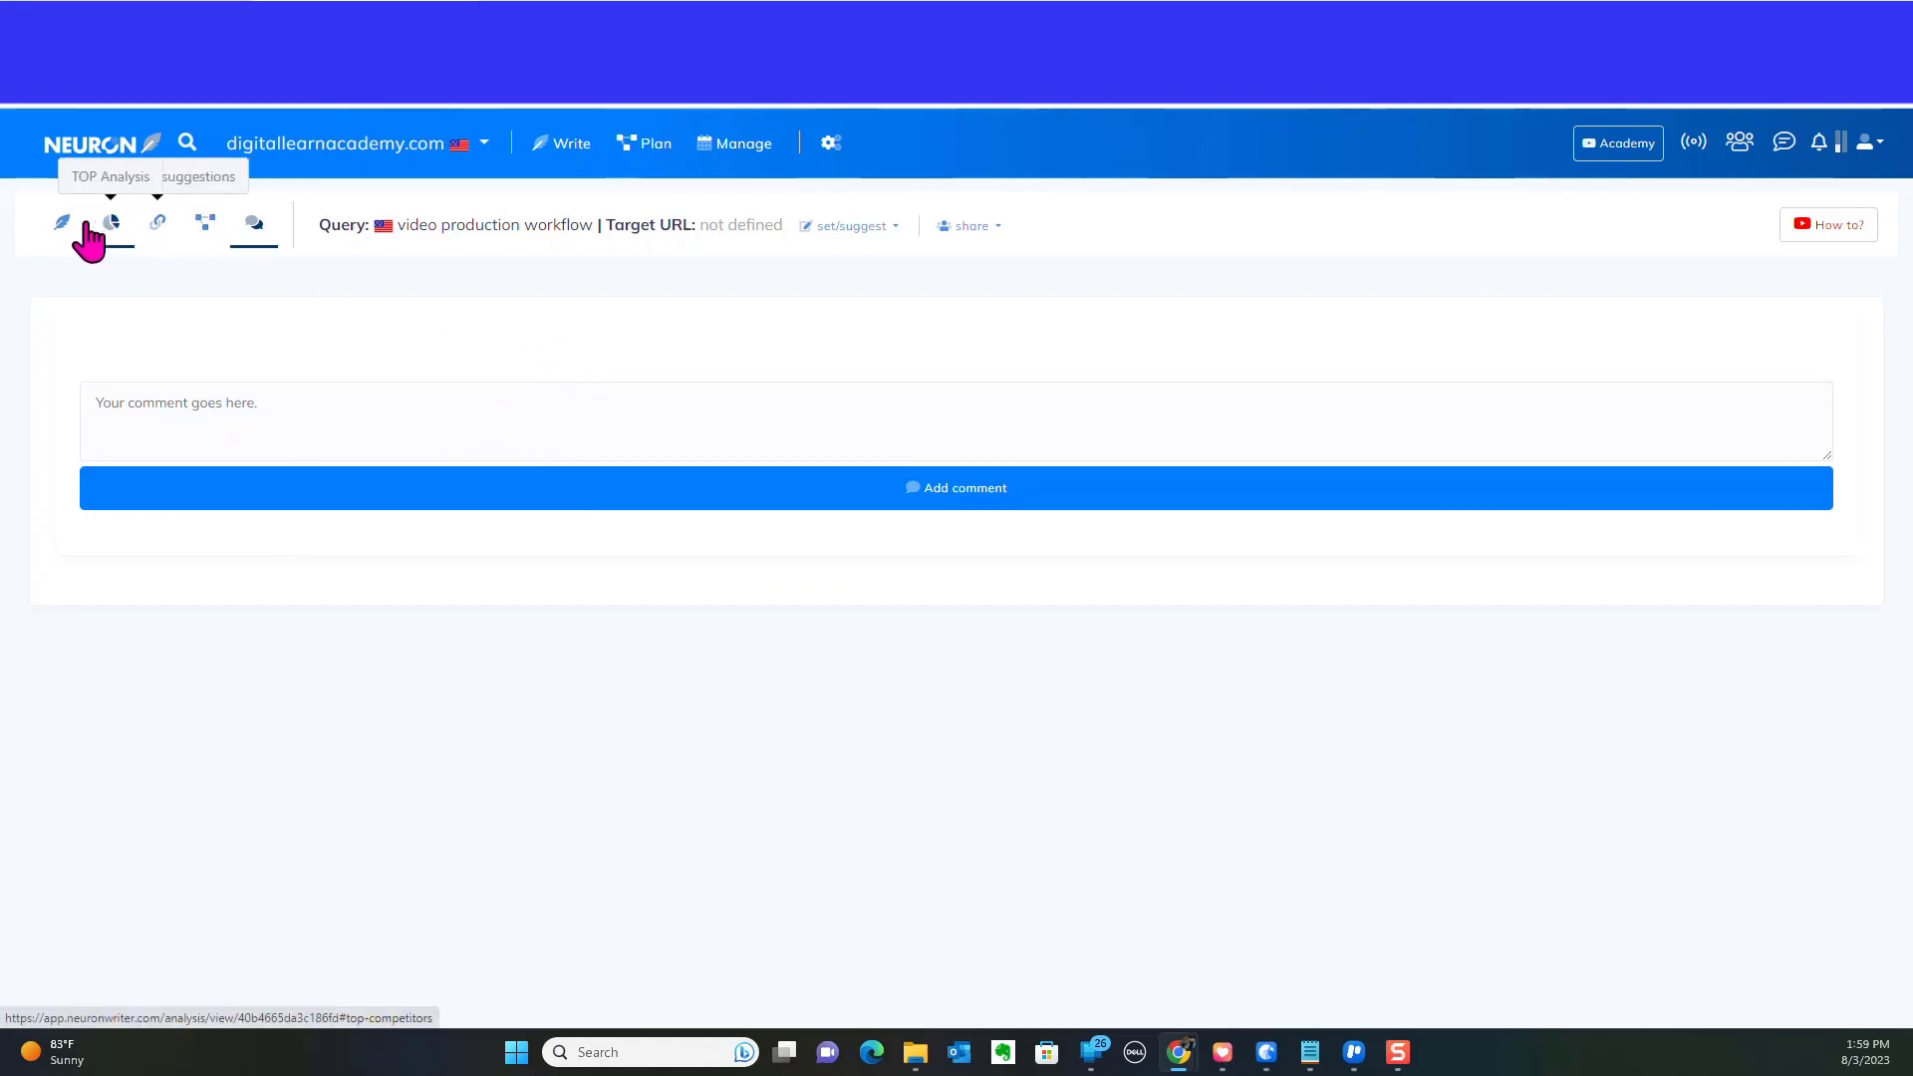
pyautogui.click(60, 243)
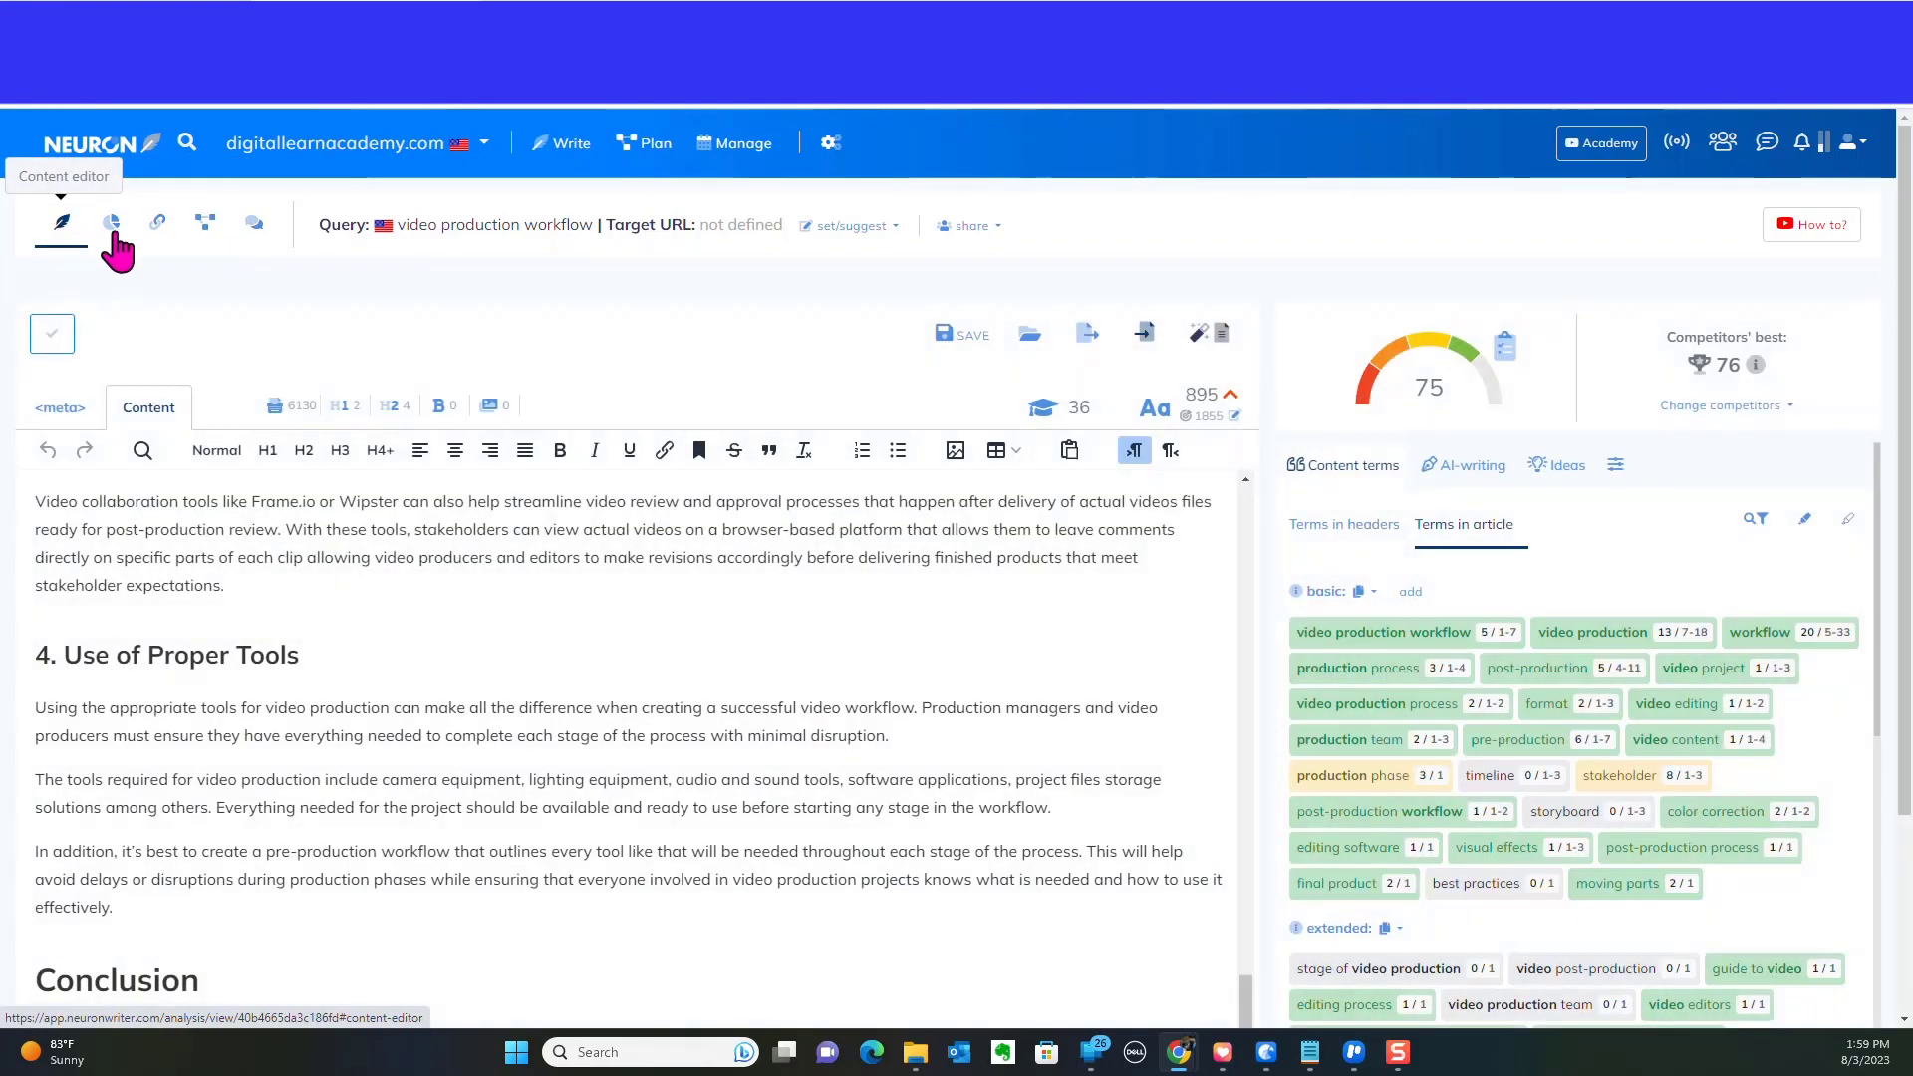